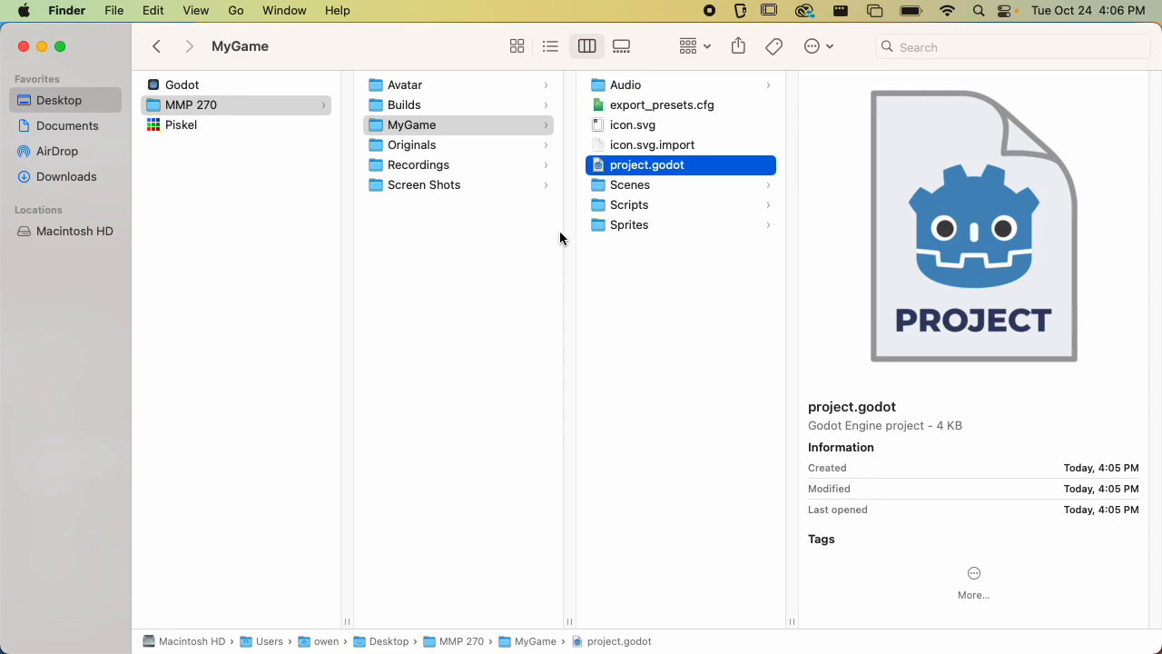
Browse the build files inside the Builds folder of the MMP 270 directory
click(427, 105)
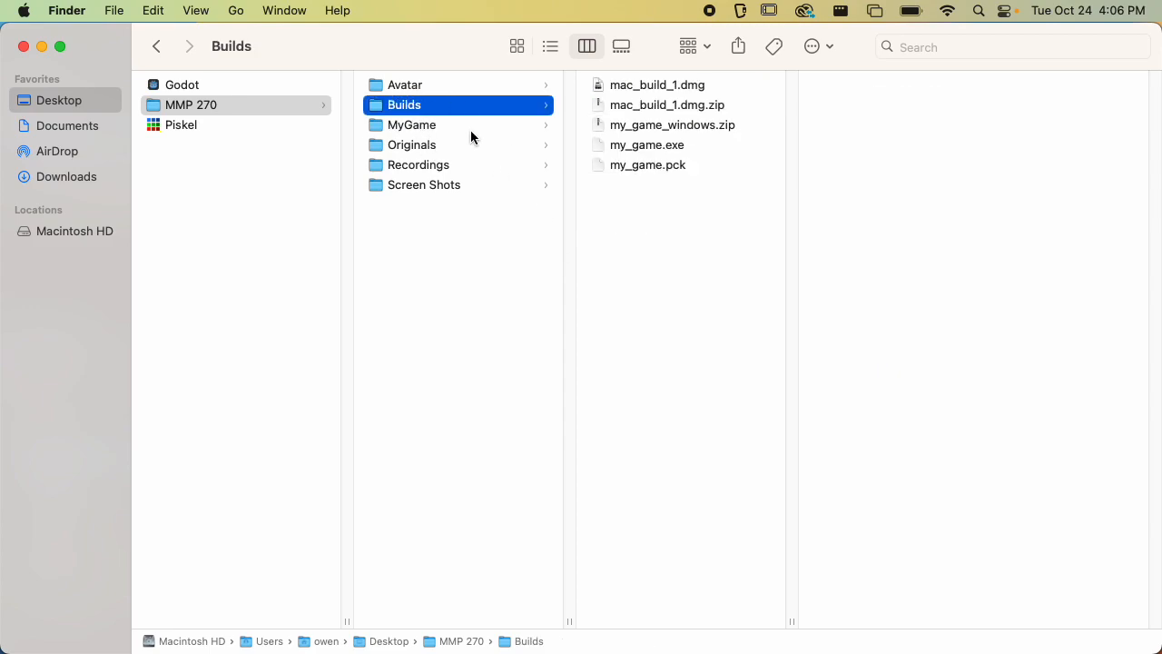
click(474, 129)
click(439, 108)
key(Right)
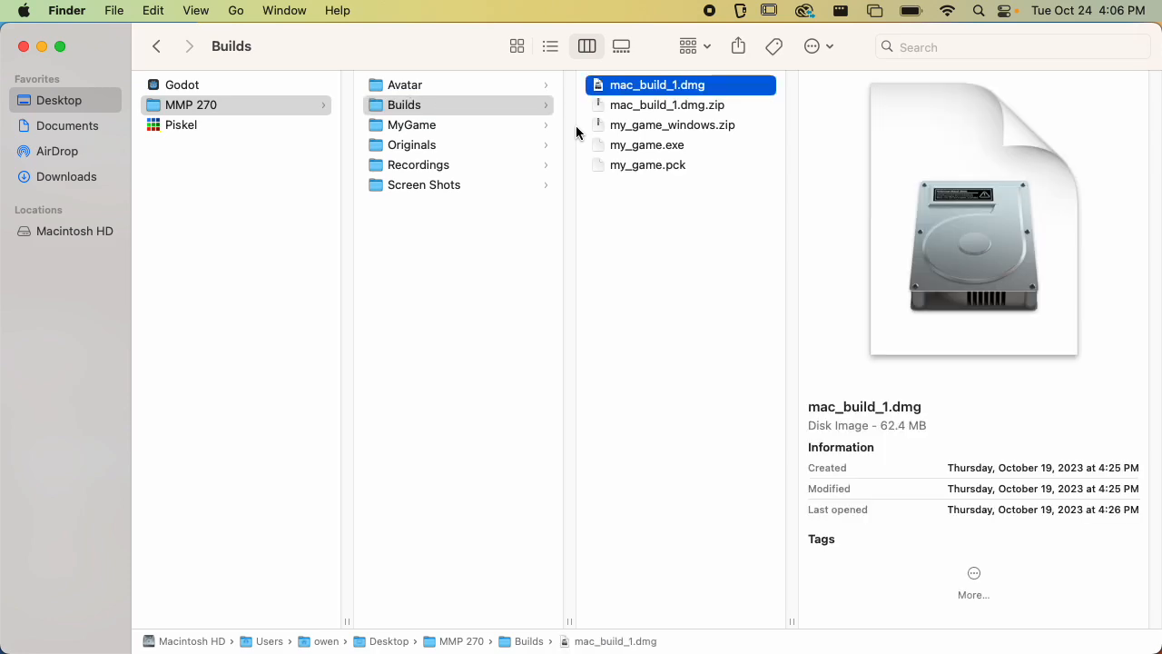
key(Down)
key(Down)
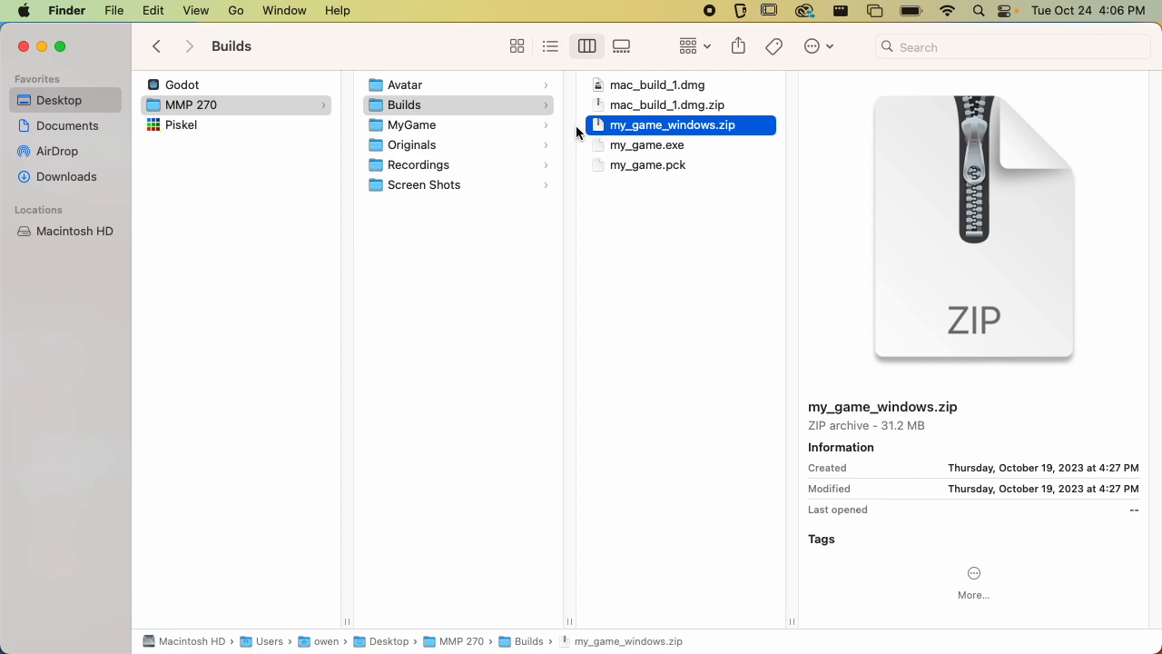
key(Down)
key(Down)
key(Up)
key(Down)
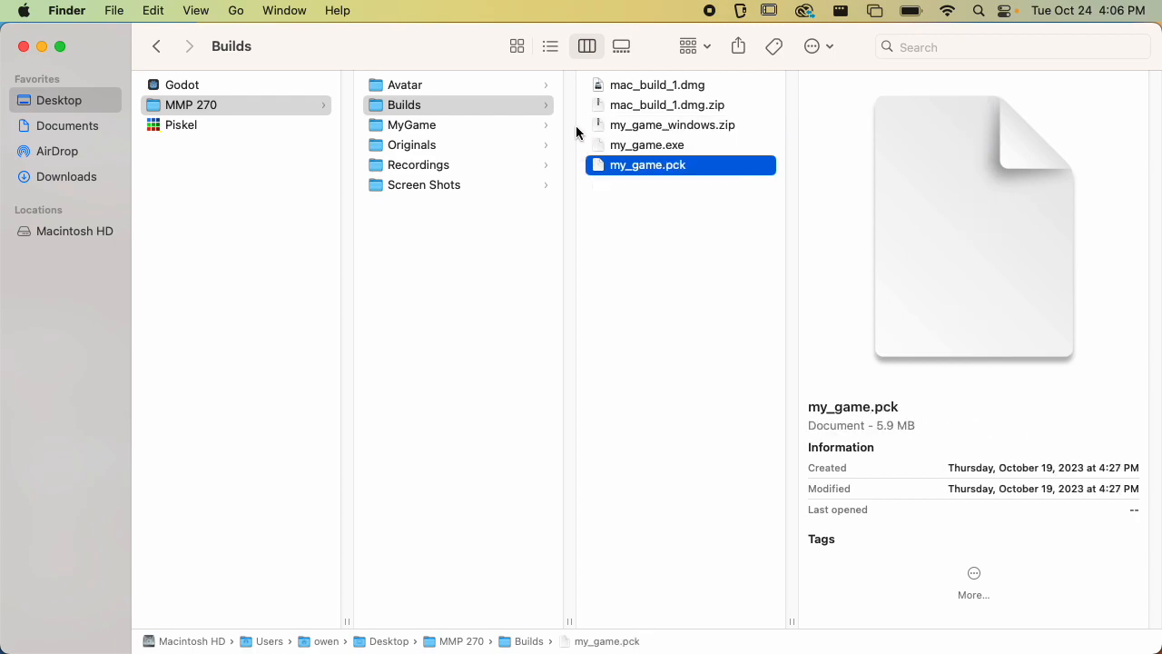
key(Up)
key(Down)
key(Up)
key(Up)
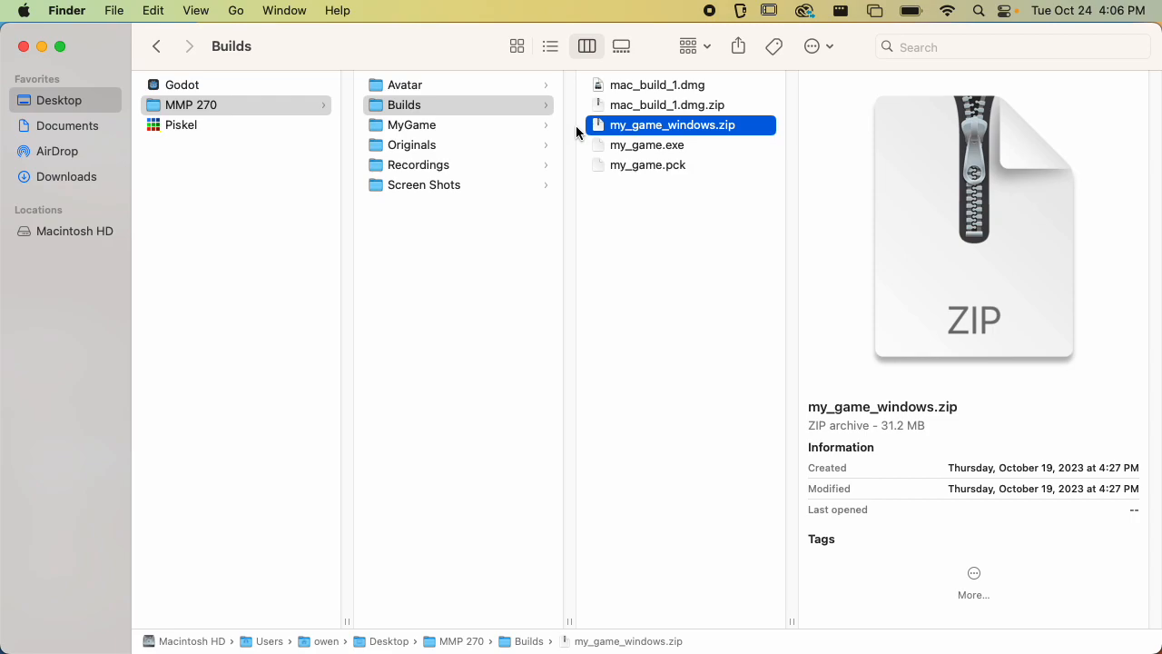
Open the info window for the MyGame folder and close it again
key(Left)
key(Down)
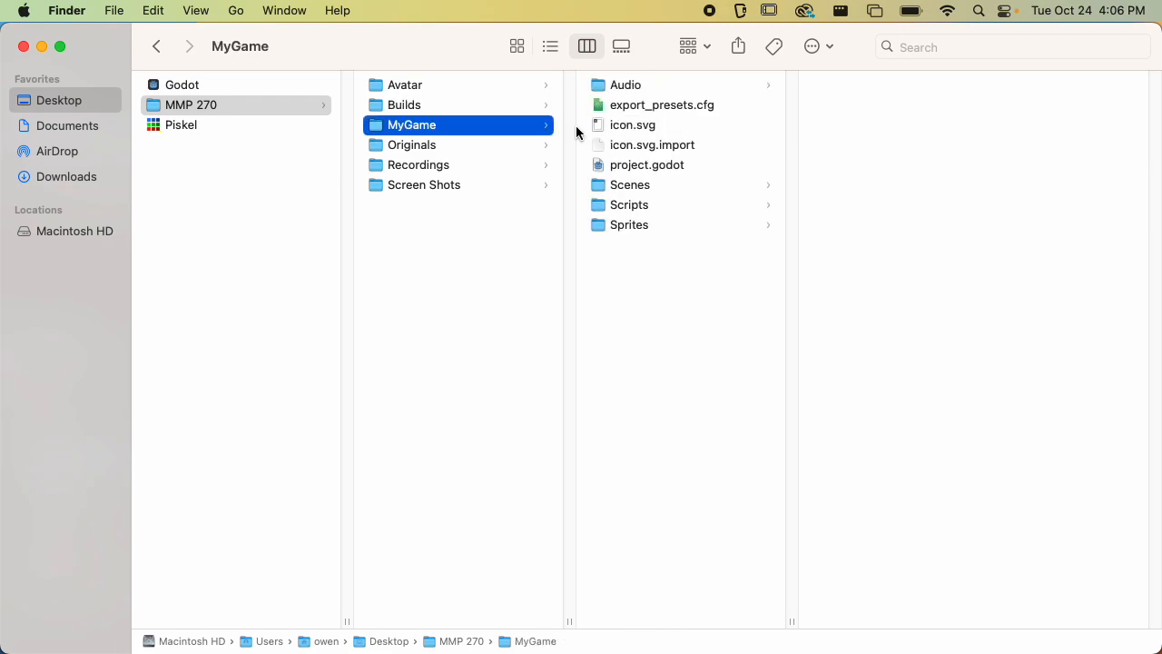
key(super+i)
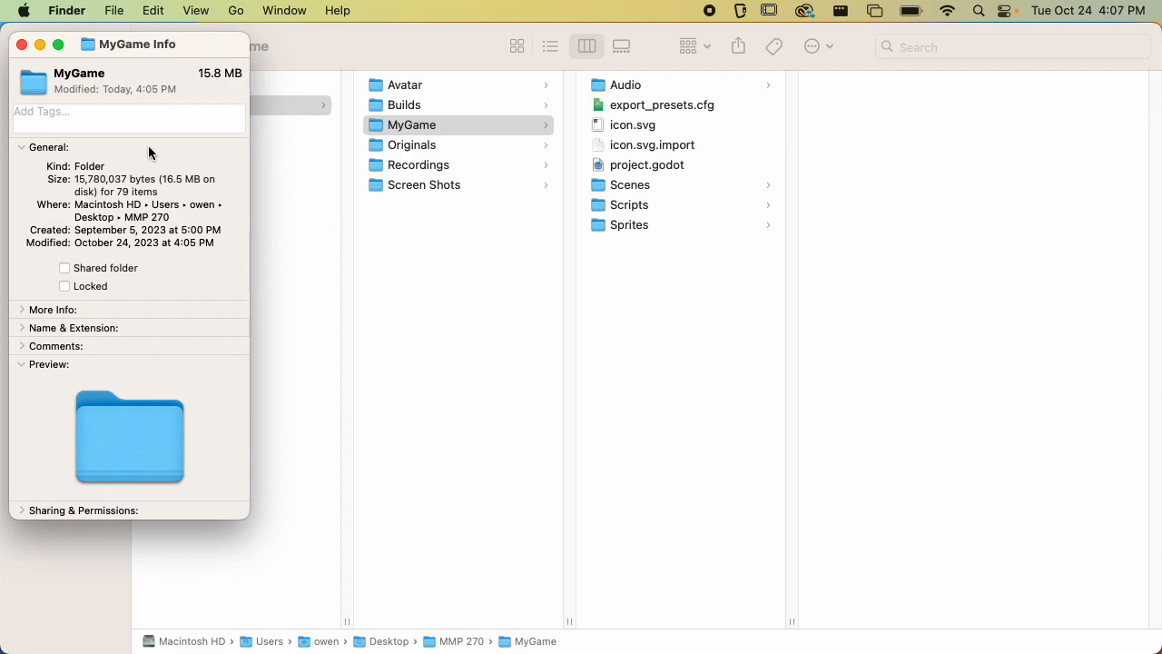
click(22, 44)
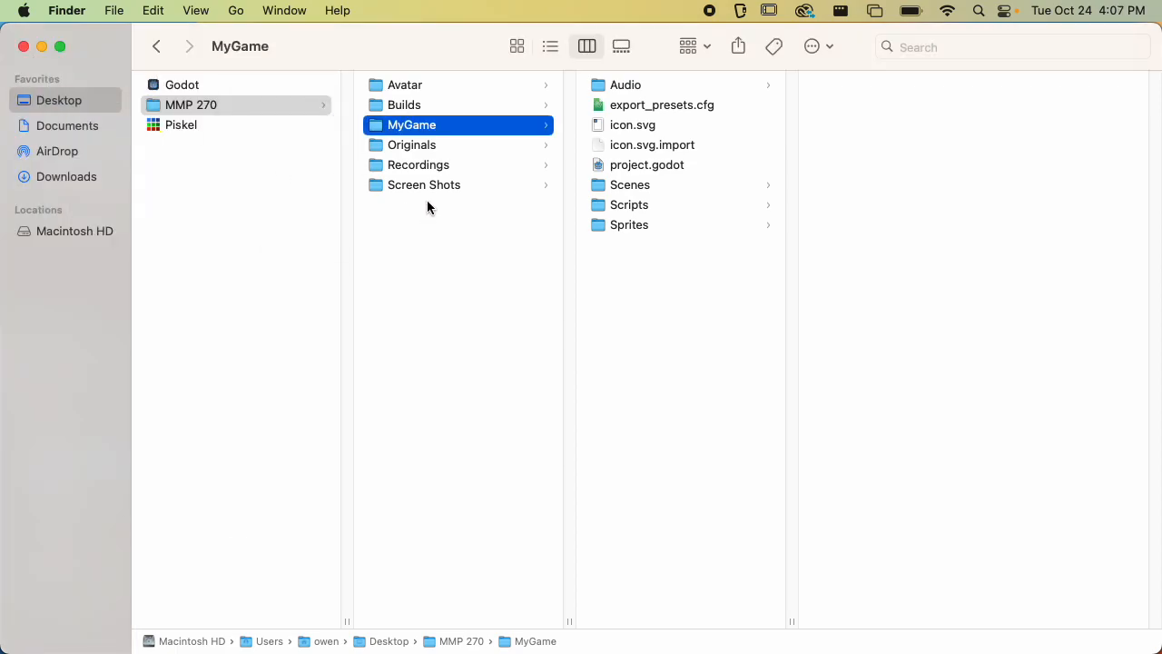
Return to the Builds folder and review the exported build files again
click(417, 107)
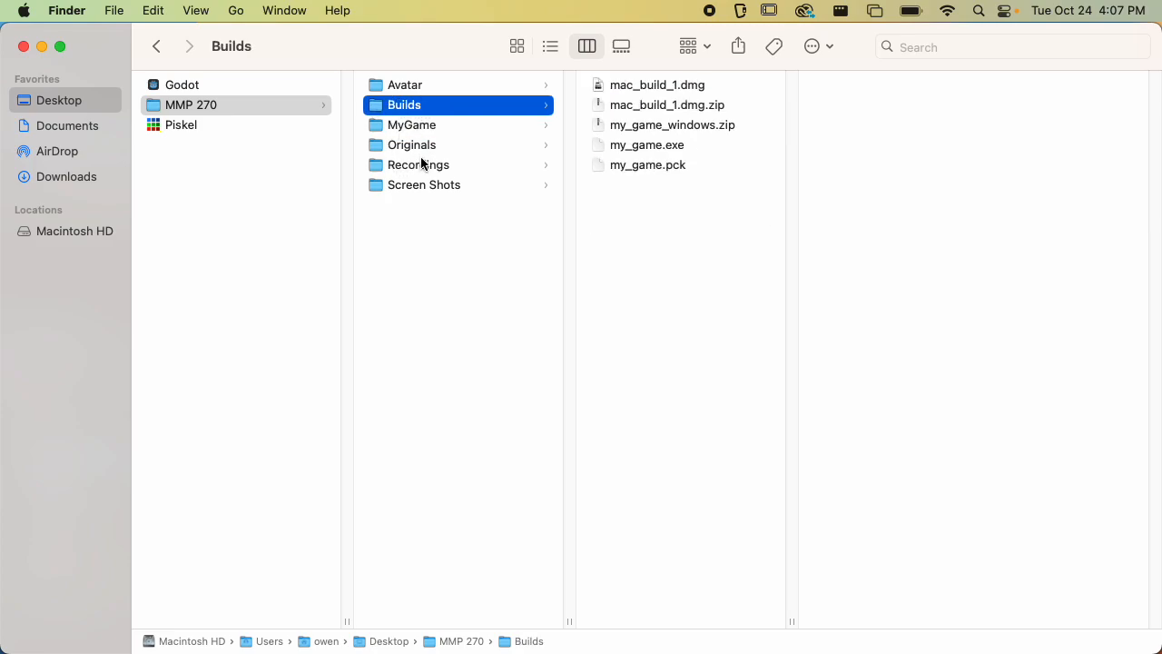
click(429, 126)
click(475, 102)
click(671, 129)
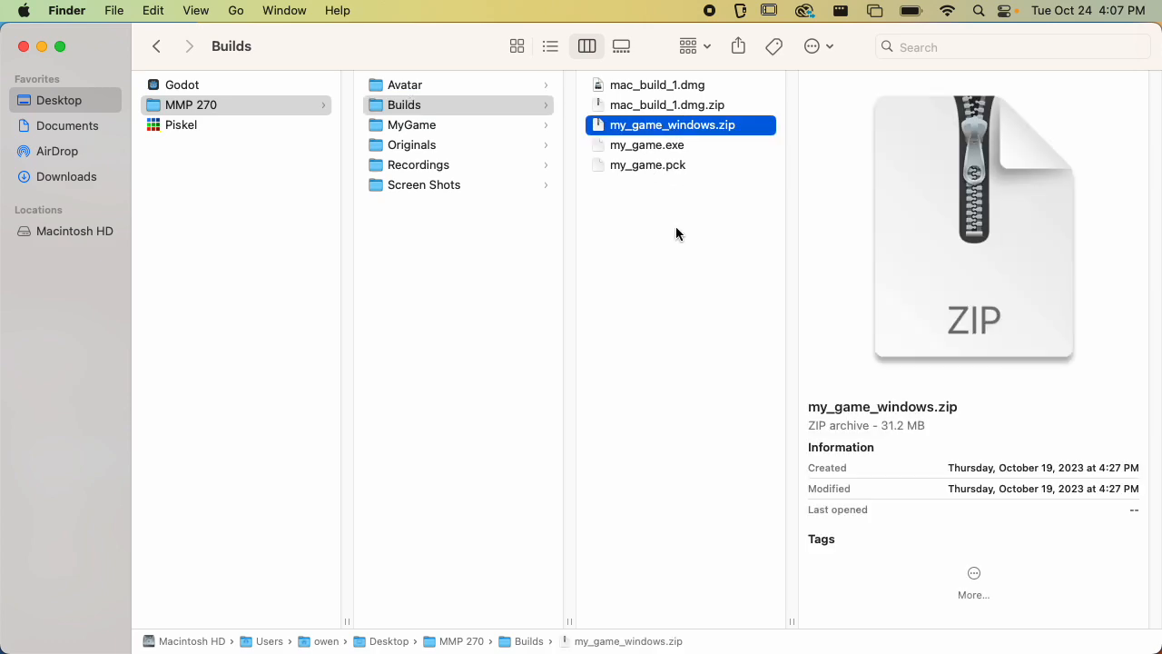
key(Up)
key(Up)
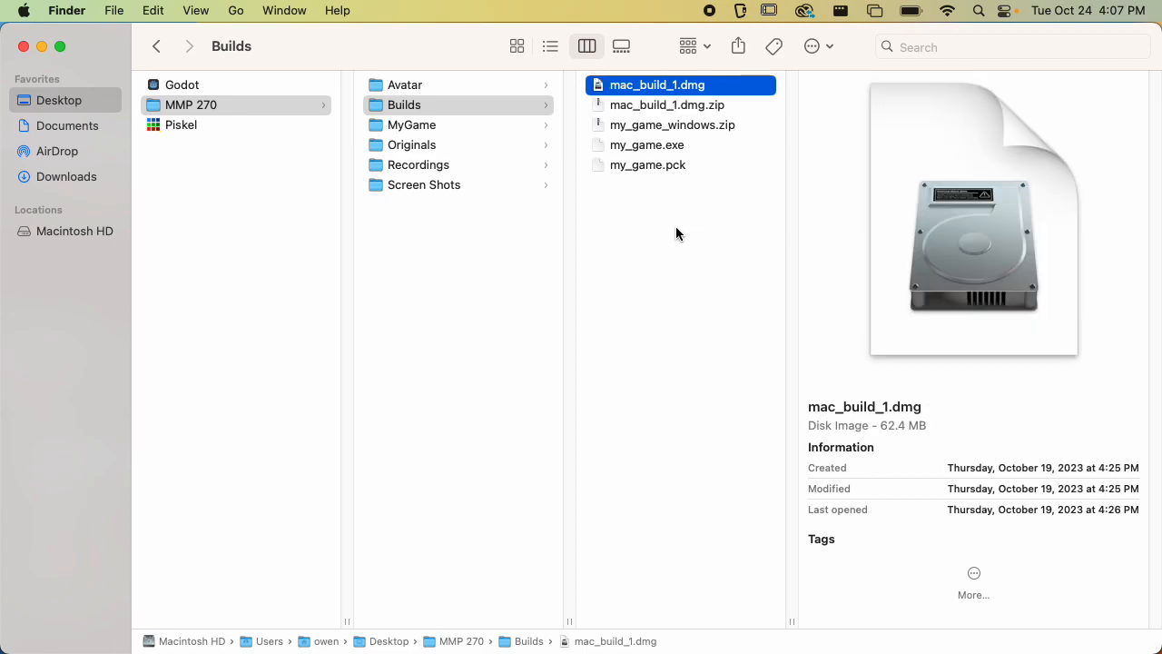
key(Down)
key(Down)
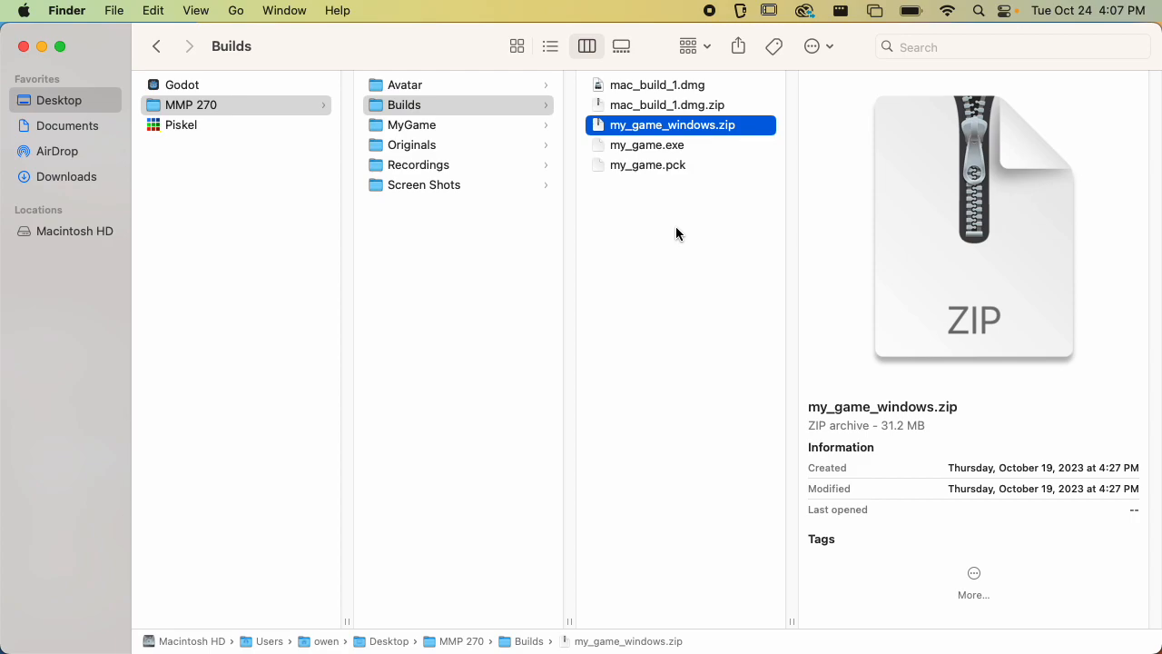
Switch to Chrome and open the itch.io link on the MMP 270 schedule page
key(super+Tab)
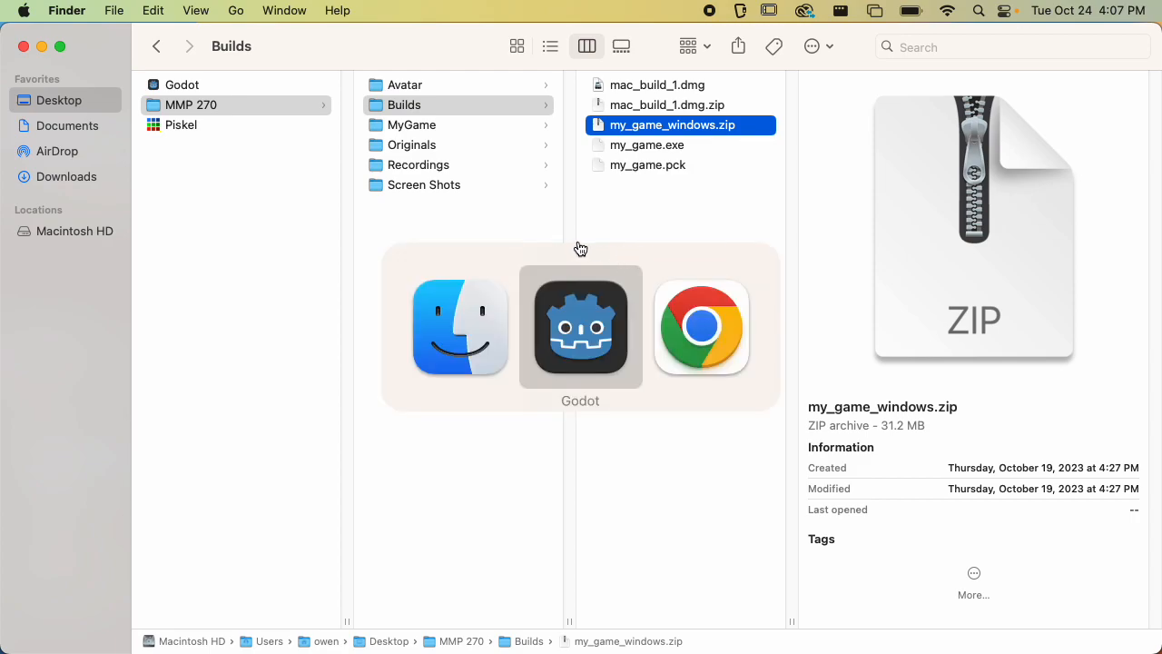
click(660, 336)
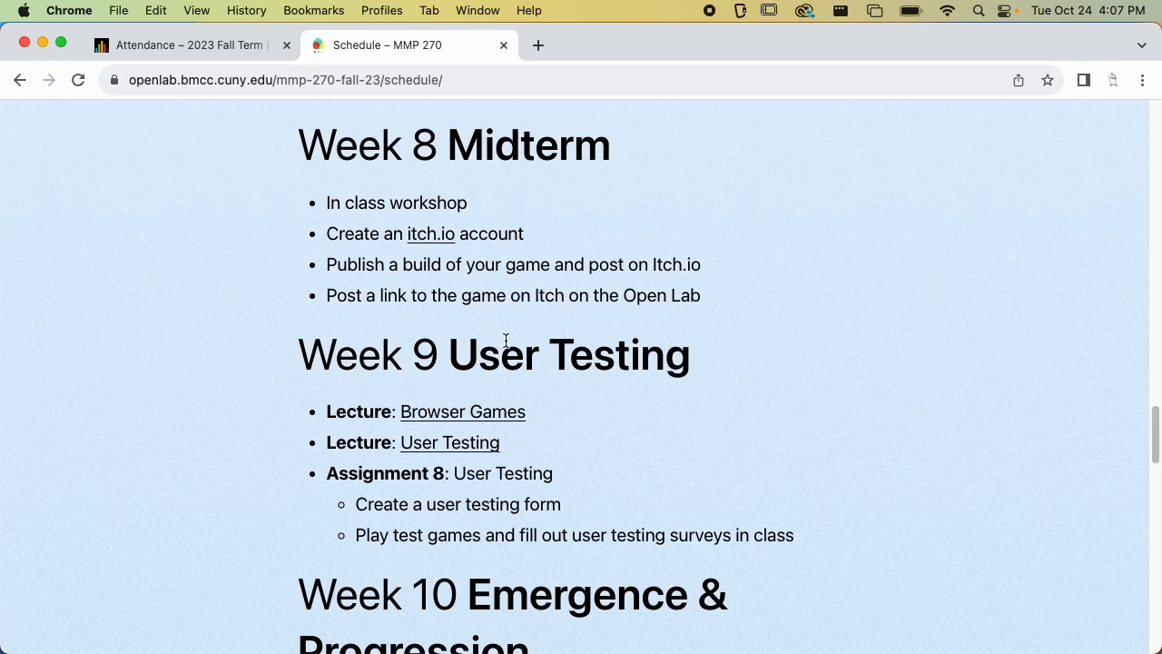
click(432, 238)
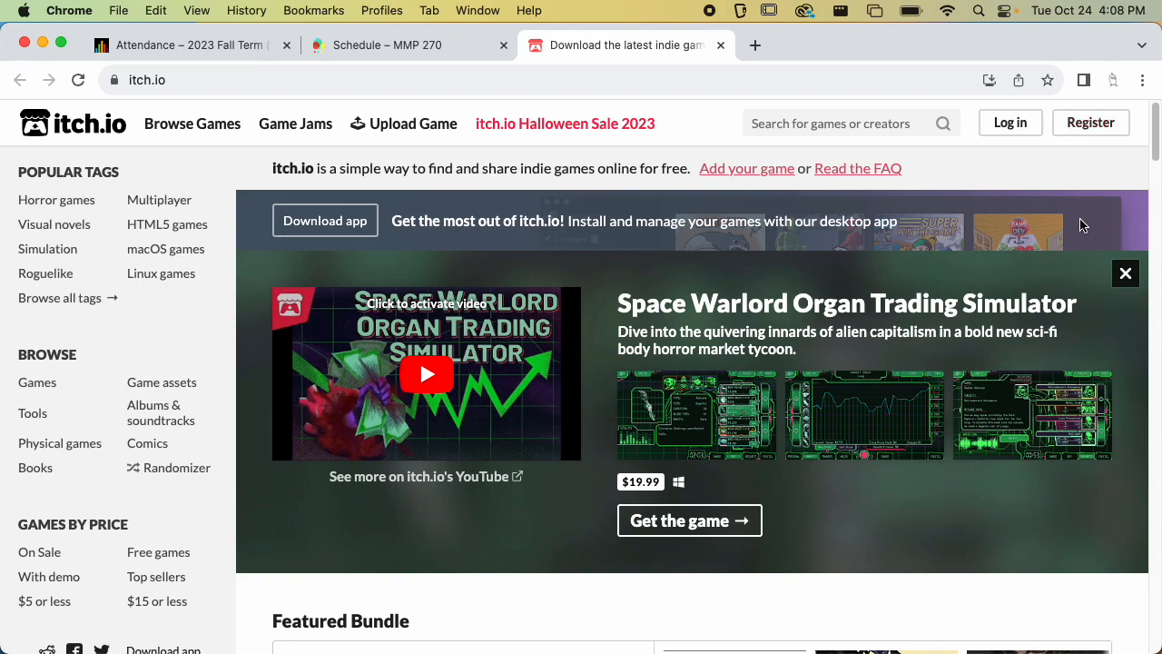
Open the itch.io registration page and review its sign-up form
click(1090, 127)
scroll(827, 323, down, 3)
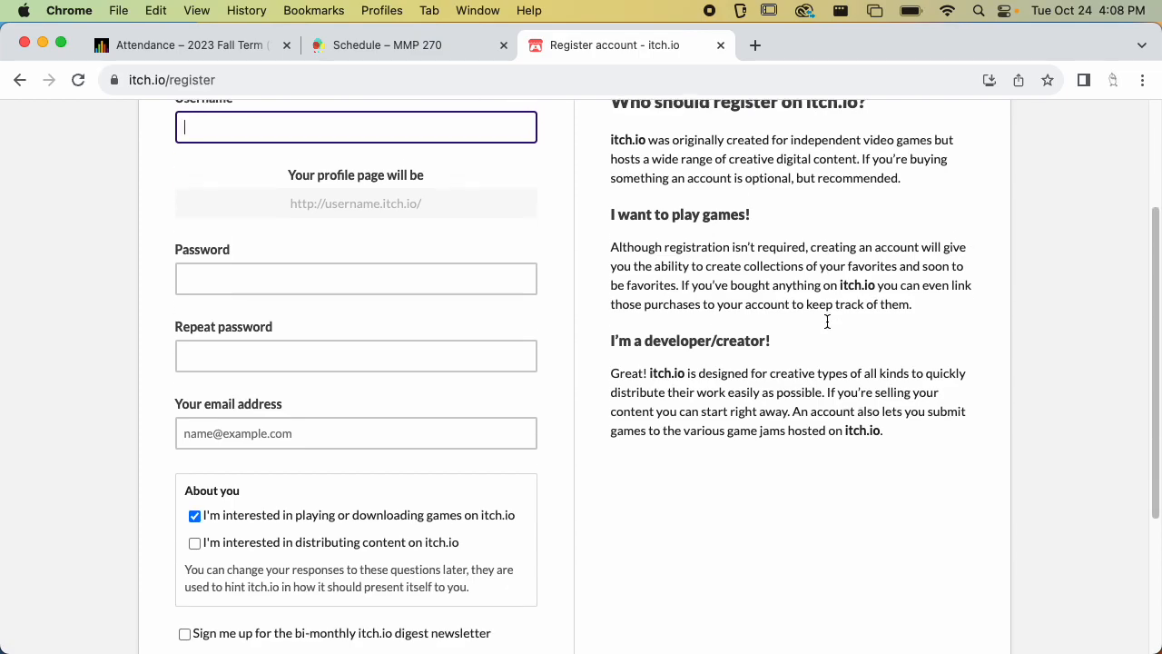
scroll(827, 322, down, 5)
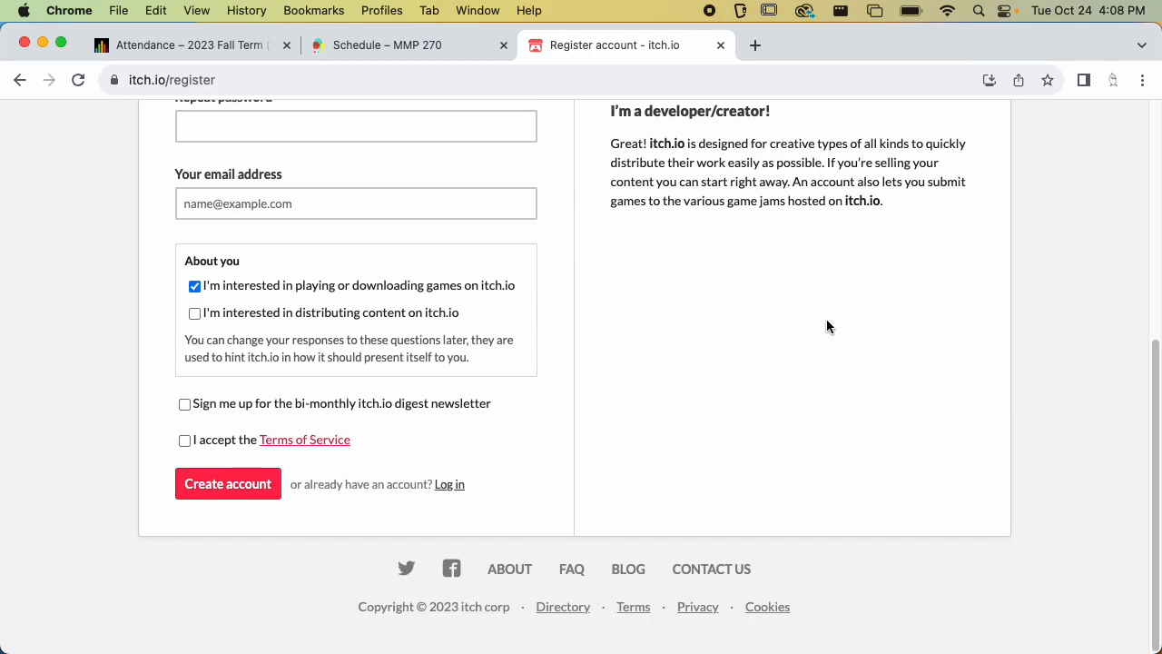
scroll(826, 325, up, 5)
scroll(738, 242, up, 3)
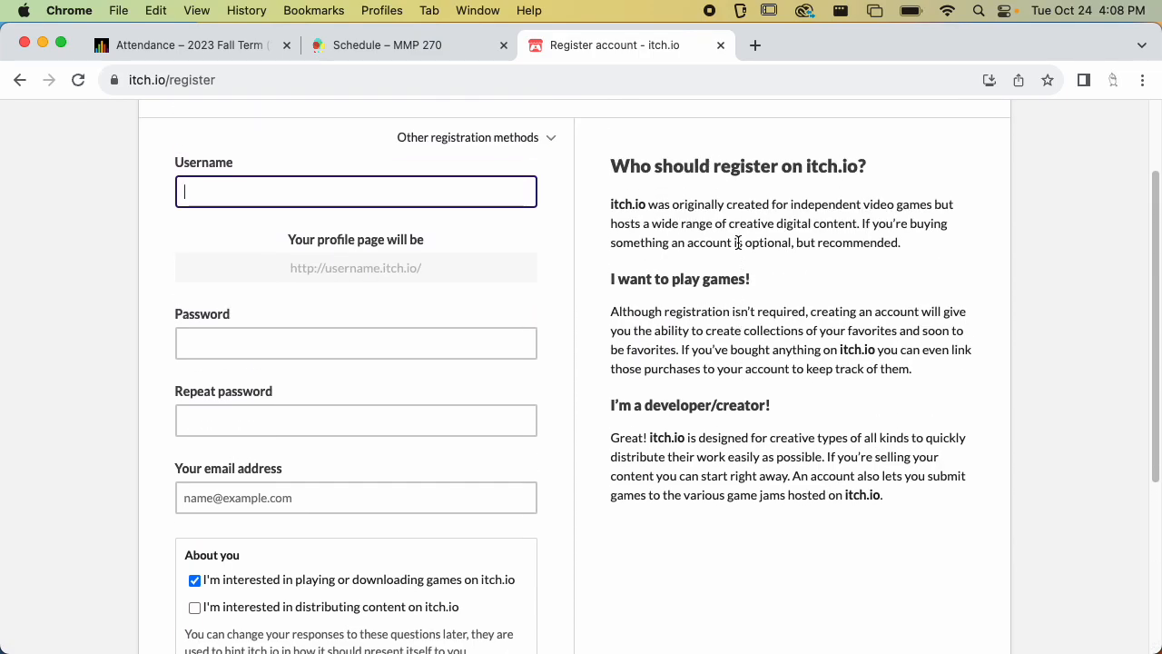
scroll(738, 243, down, 5)
scroll(738, 245, down, 3)
scroll(739, 249, up, 8)
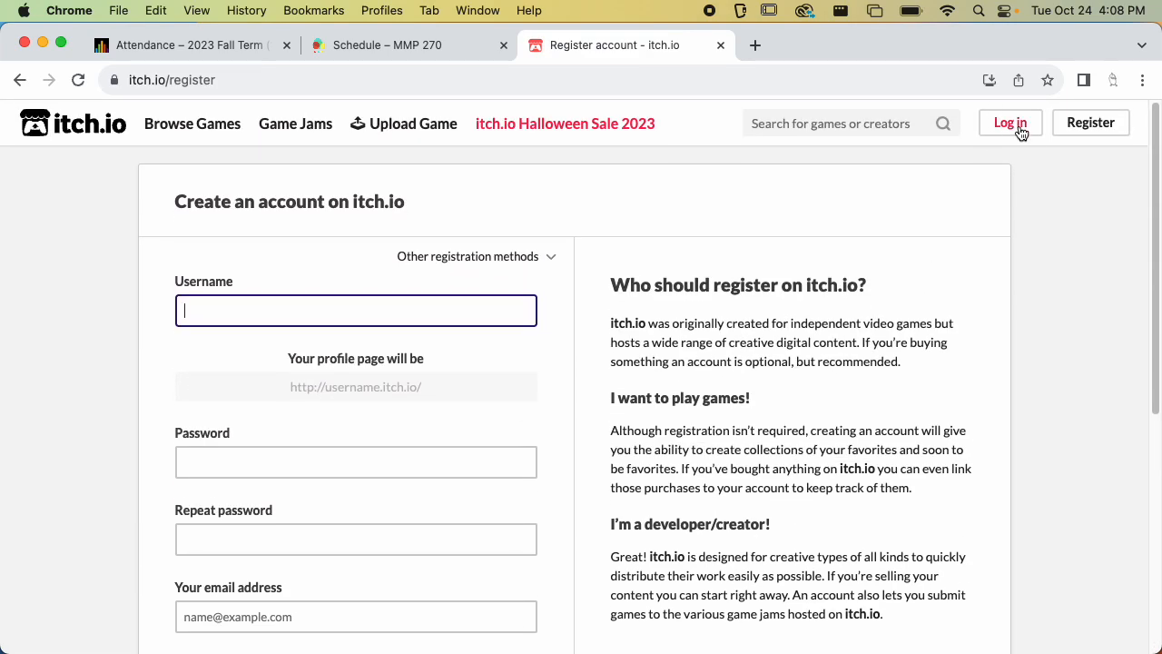
Open the itch.io login page and fill in the account e-mail address from autofill
click(1018, 130)
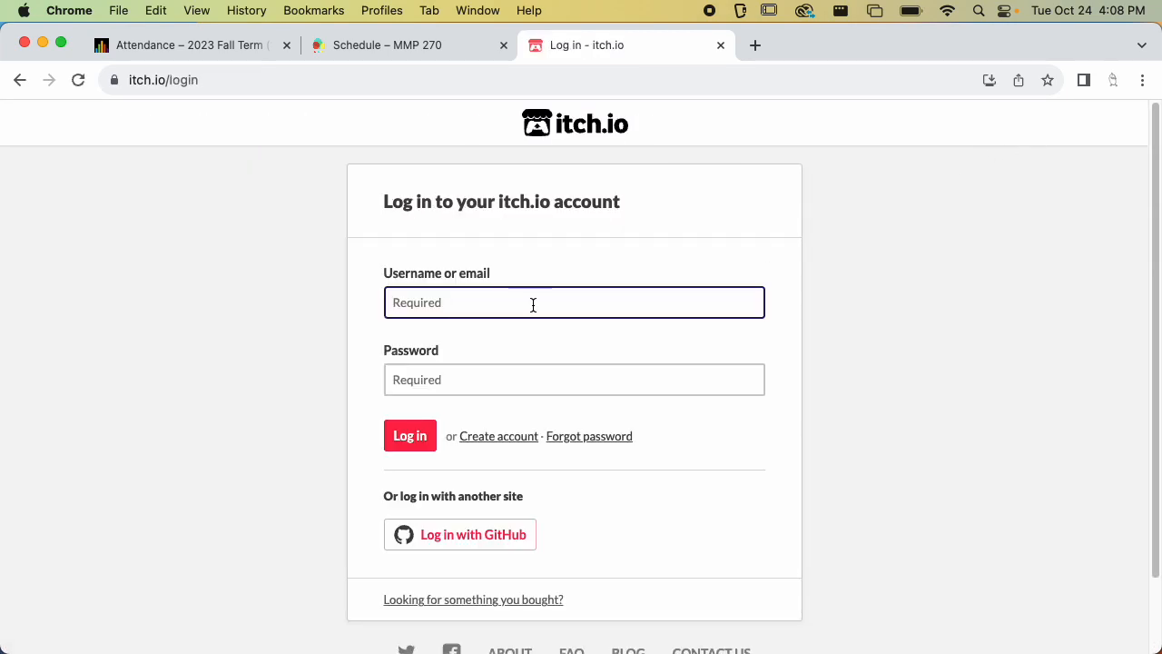
text(oro)
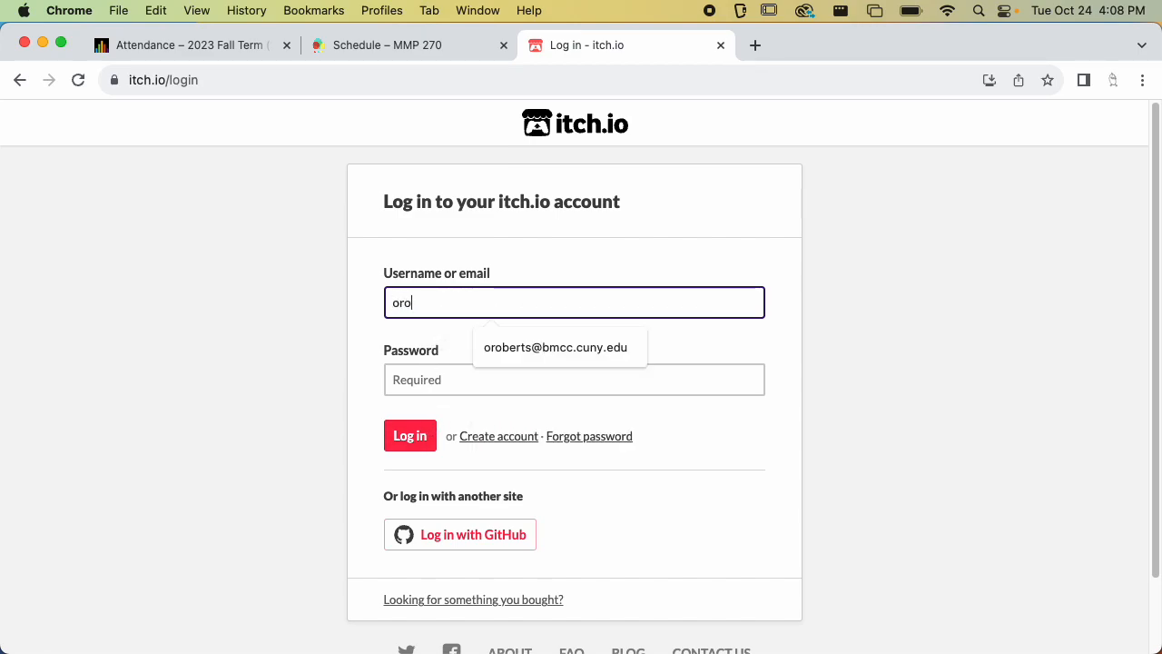
key(Down)
key(Return)
Enter the account password and submit the login form
key(Tab)
text(••••••••••••••••)
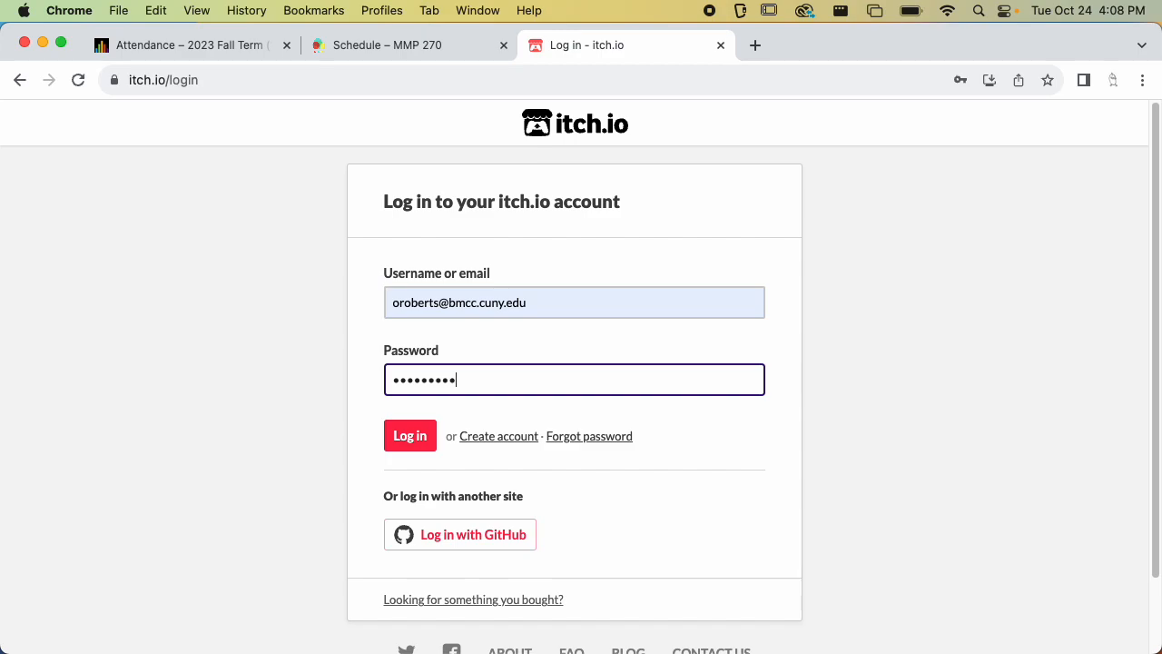
key(Return)
key(Tab)
text(••••••••)
key(Return)
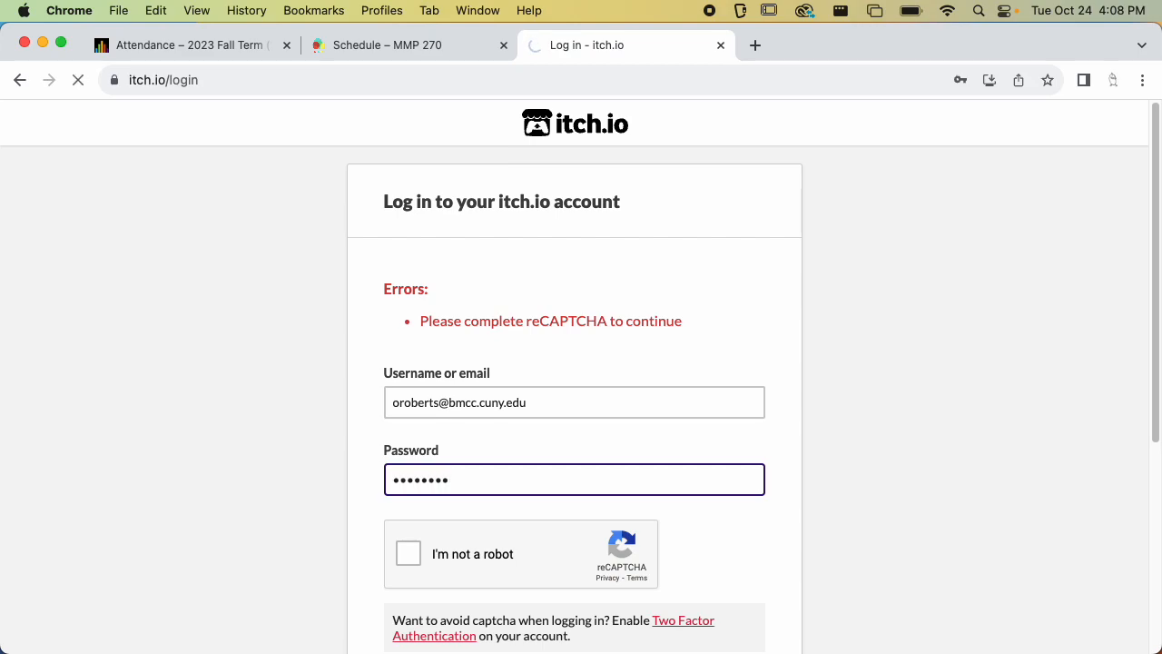
Re-enter the account password, tick the I'm not a robot reCAPTCHA box, and log in
key(Tab)
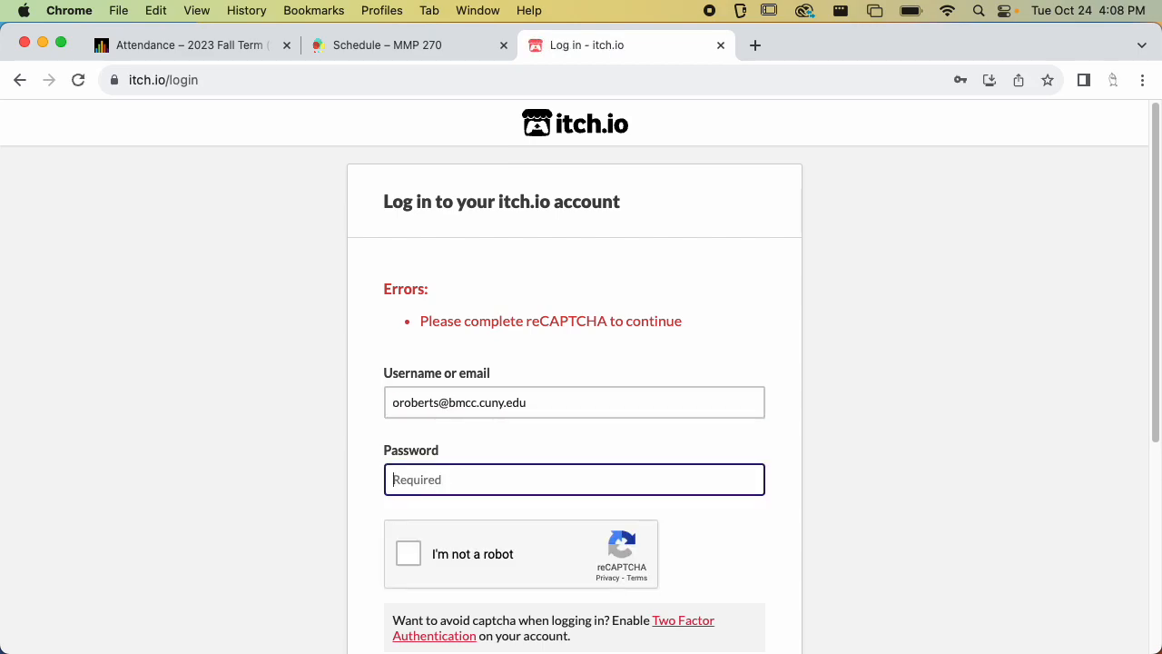
text(••••••••••)
key(Return)
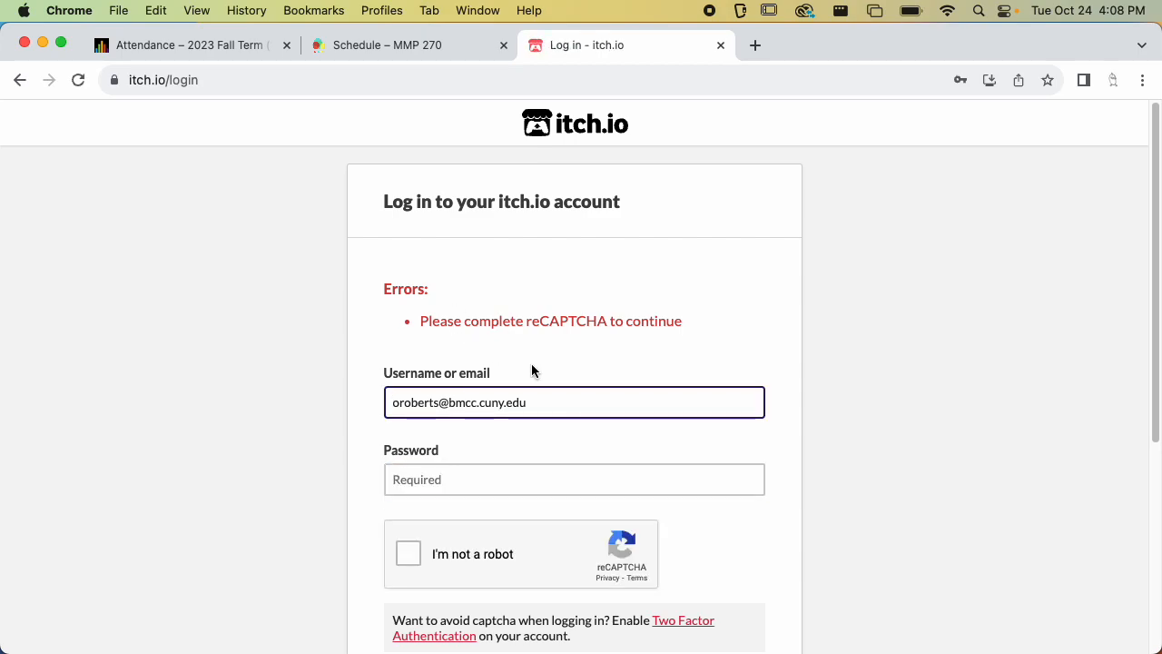
scroll(537, 325, down, 3)
click(537, 326)
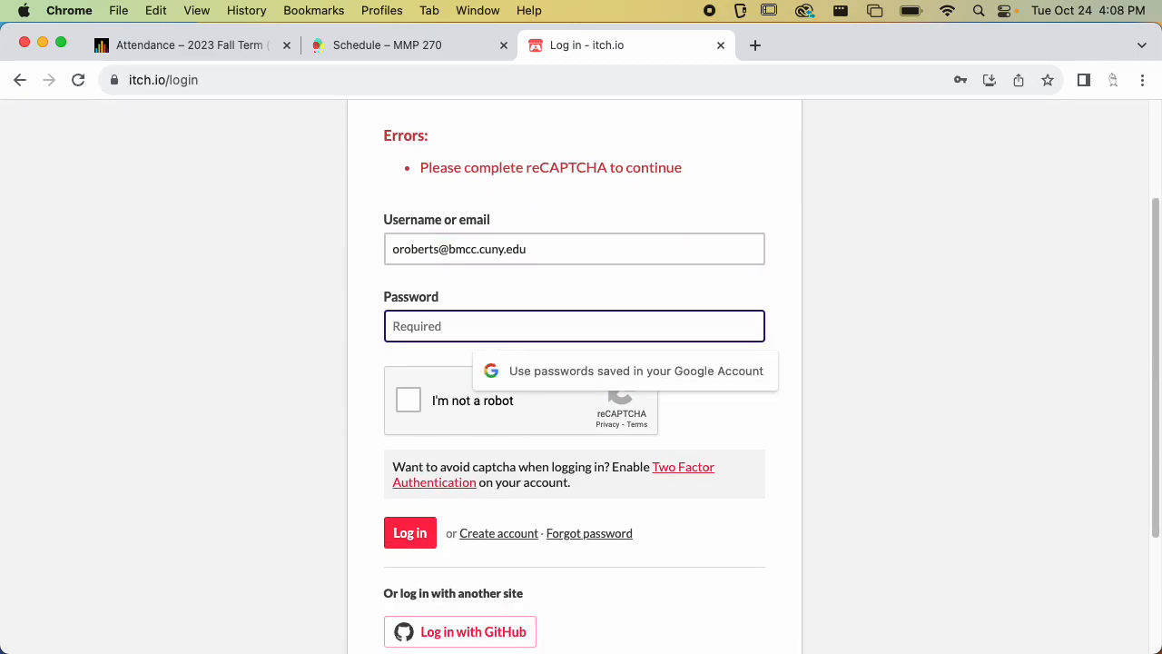
text(•••••••••)
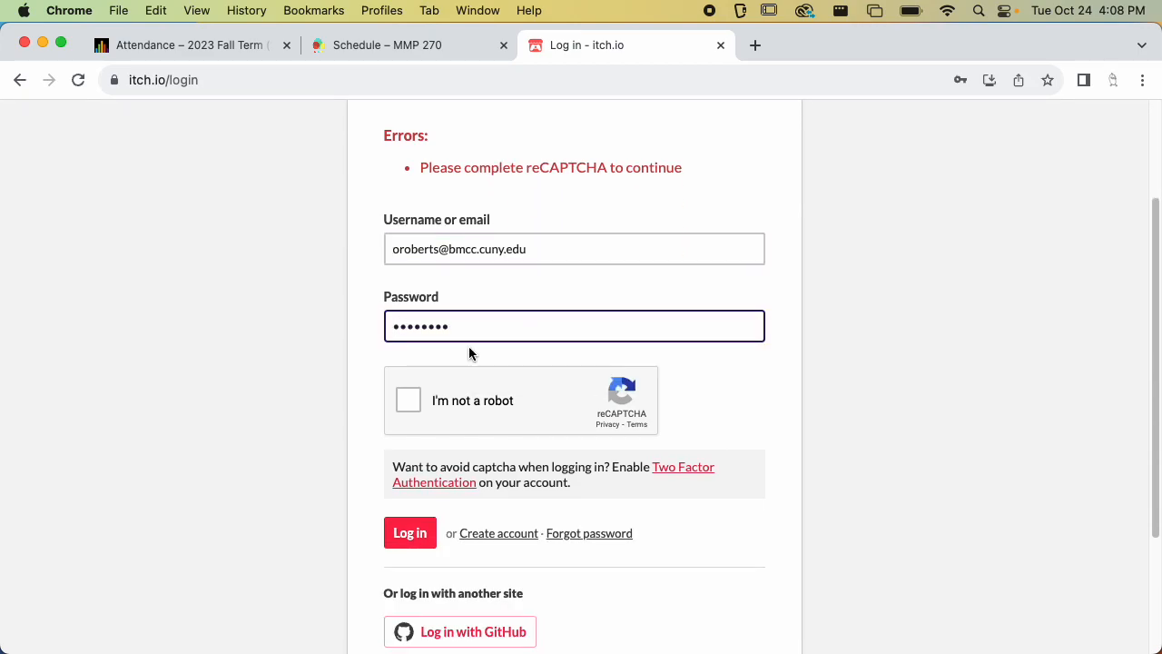
click(407, 406)
click(413, 536)
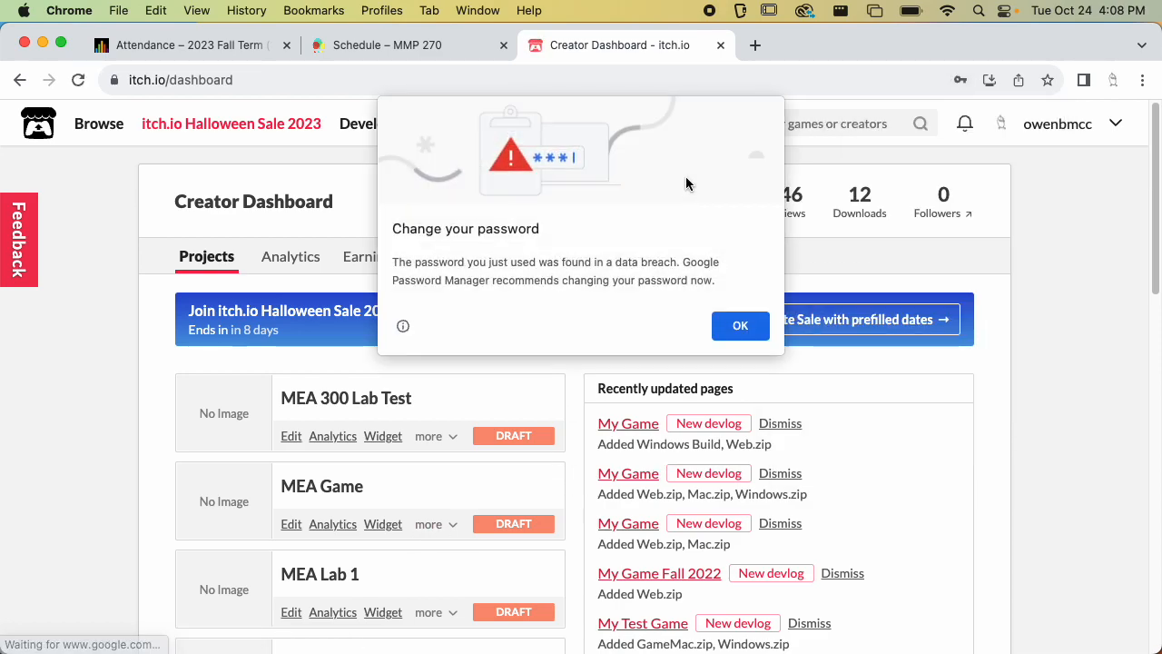
Dismiss the browser's password alert and close the save-password prompt
click(740, 325)
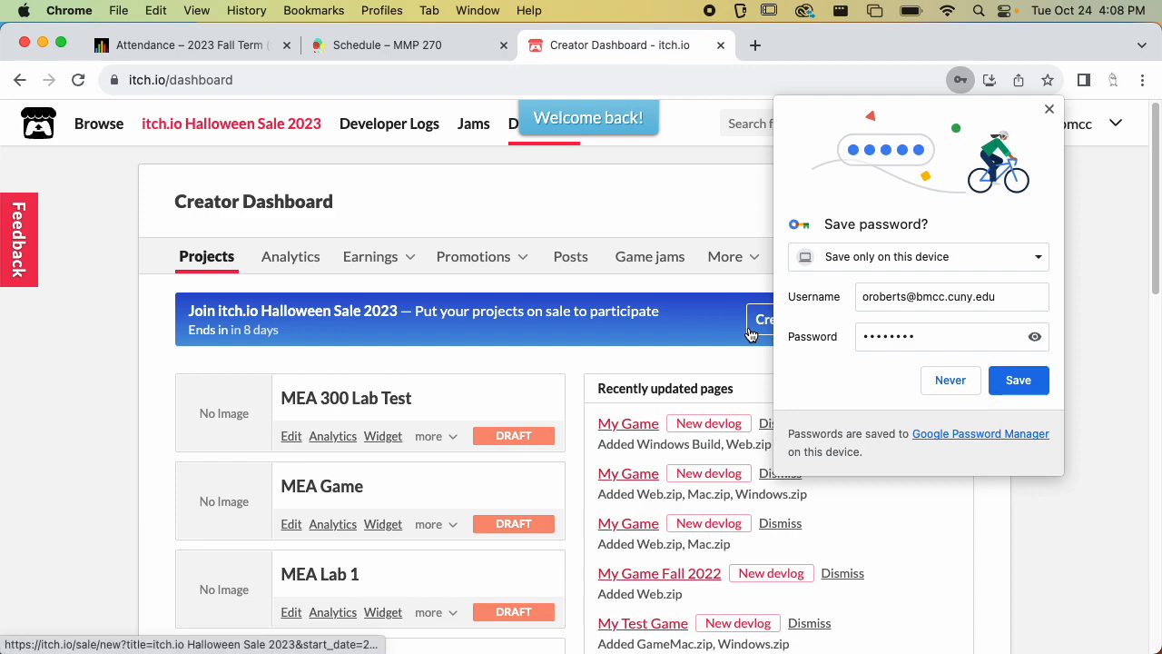
click(1048, 110)
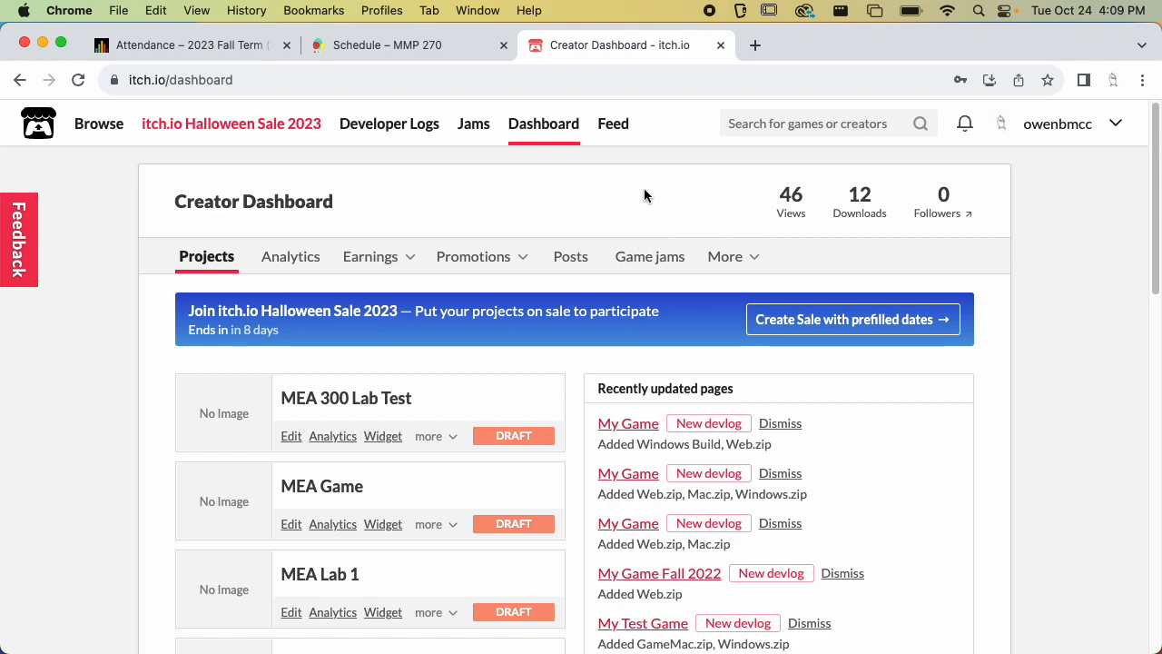
Scroll through the project list on the Creator Dashboard
scroll(521, 325, down, 5)
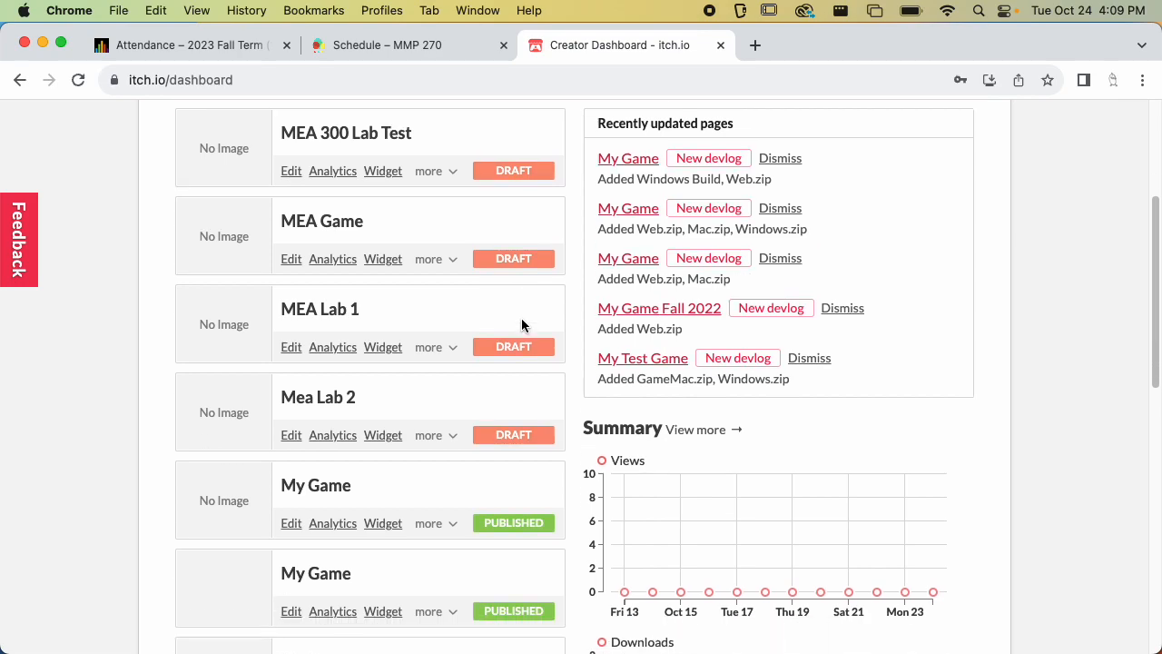
scroll(521, 325, down, 8)
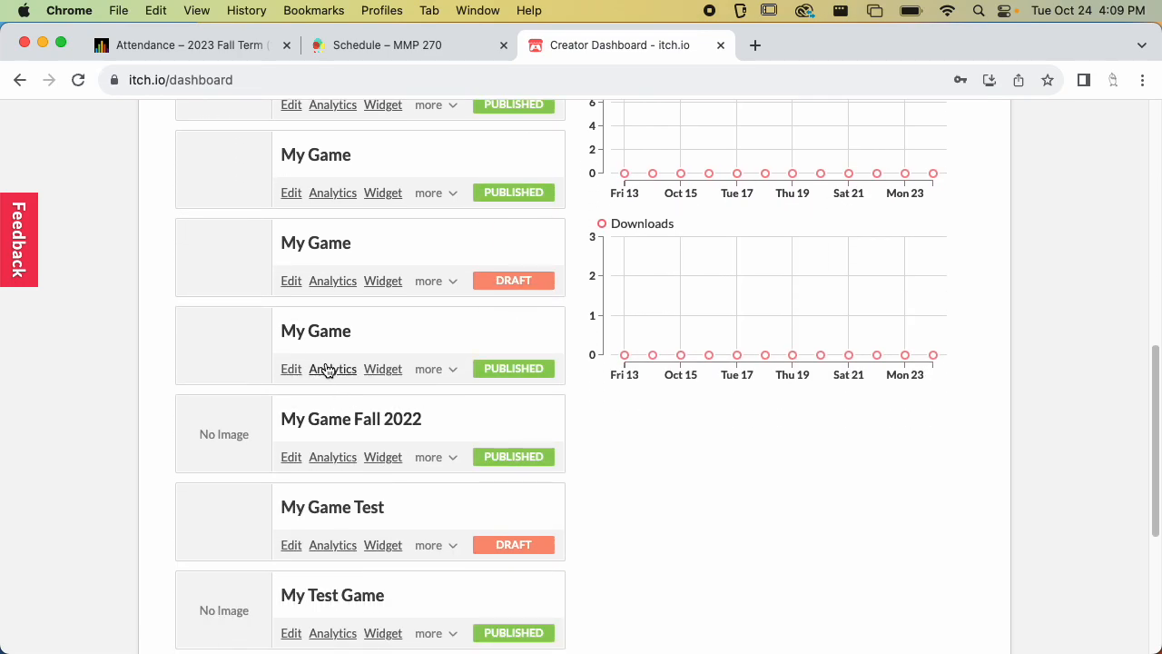
scroll(328, 368, down, 5)
scroll(327, 369, down, 2)
scroll(324, 368, up, 20)
scroll(324, 368, down, 20)
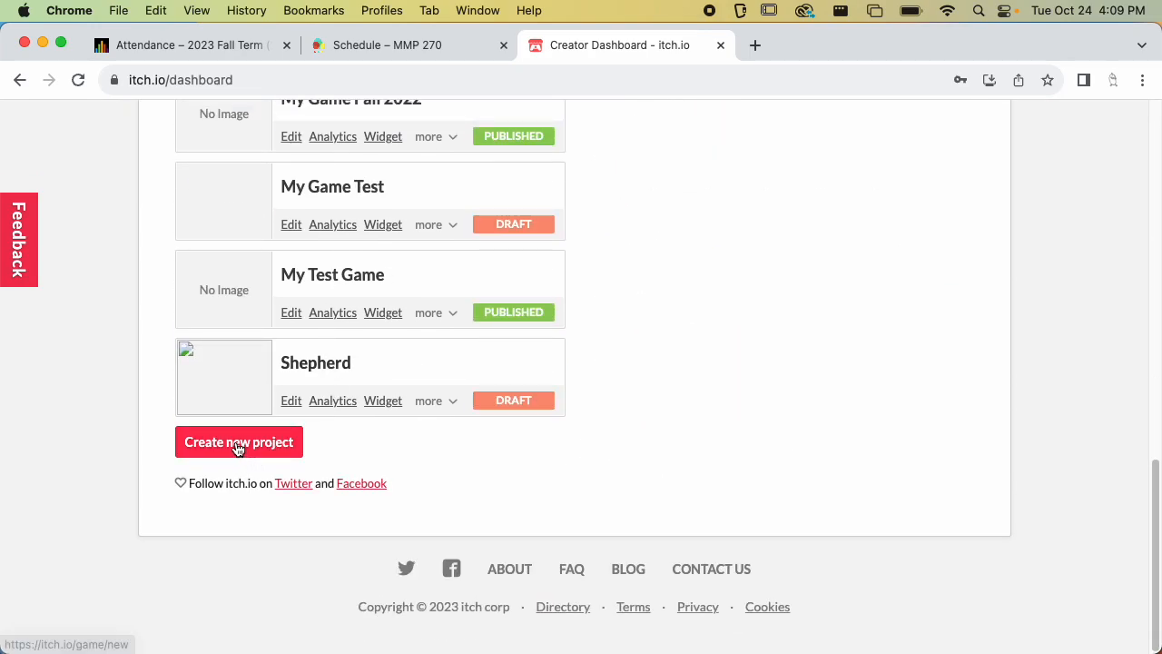
scroll(356, 431, up, 20)
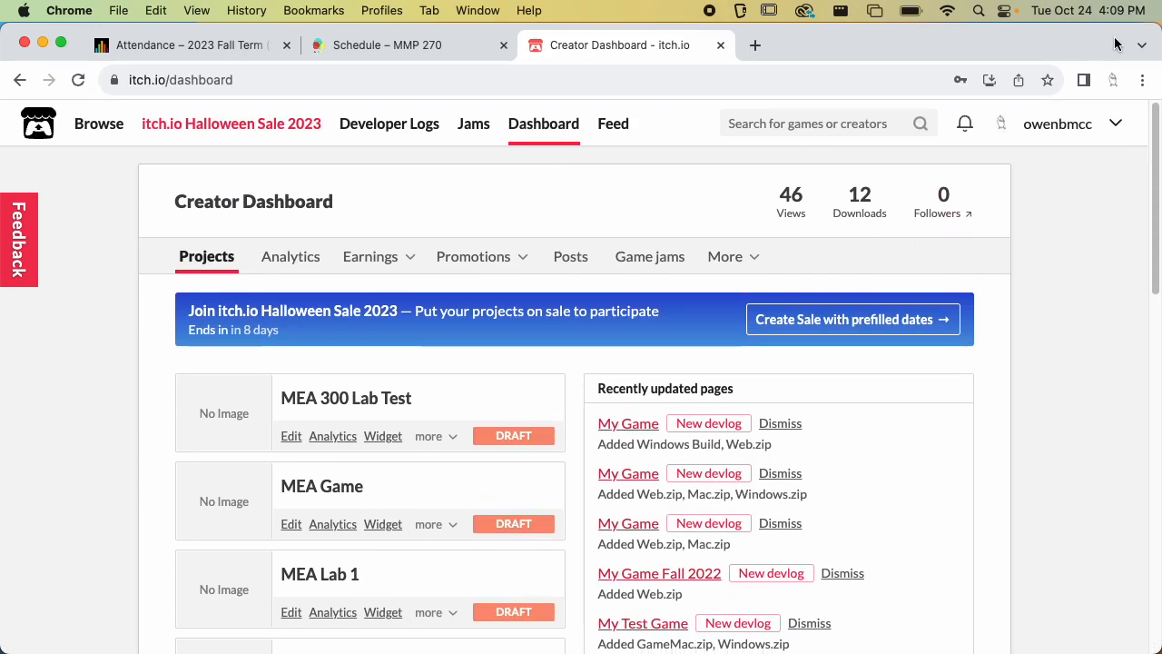
Start a new project from the Creator Dashboard
click(1115, 123)
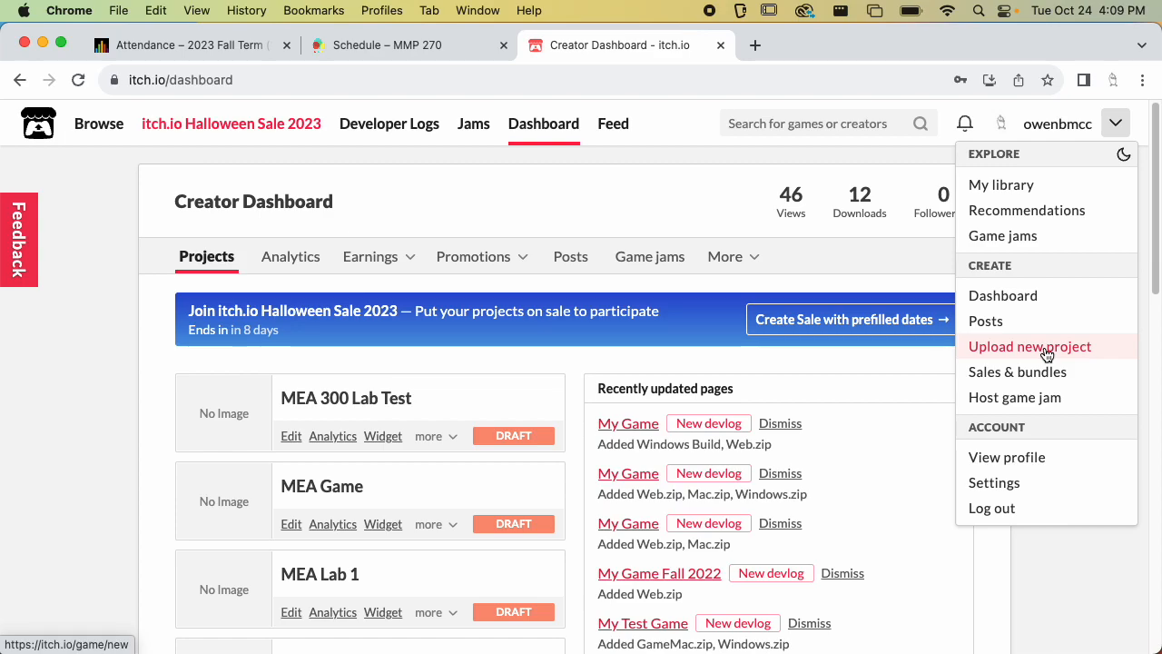
click(1114, 119)
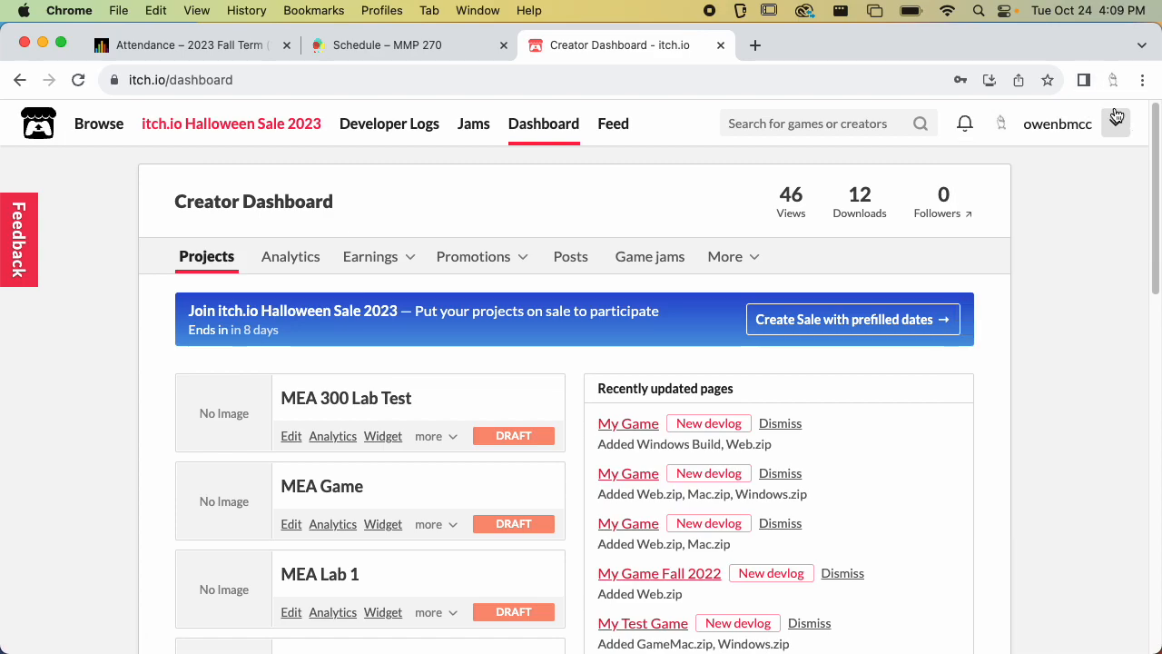
scroll(624, 325, down, 1)
scroll(624, 325, down, 10)
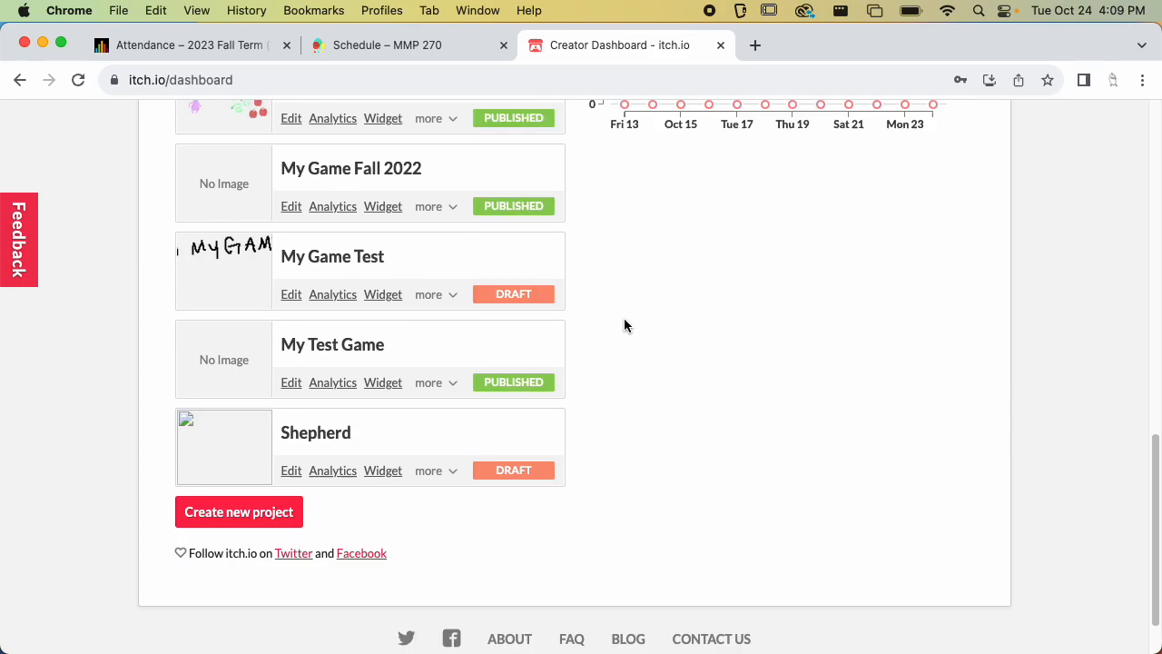
click(261, 457)
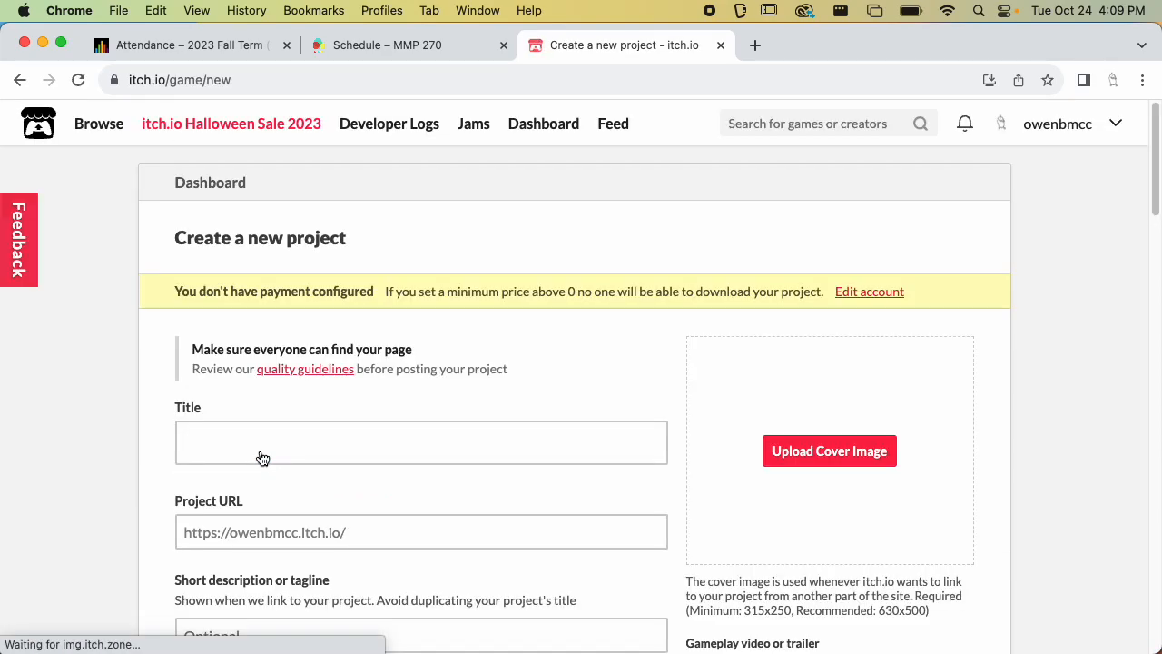
Review the new project form, and browse the Builds and MyGame folders of MMP 270 in Finder
scroll(262, 459, down, 20)
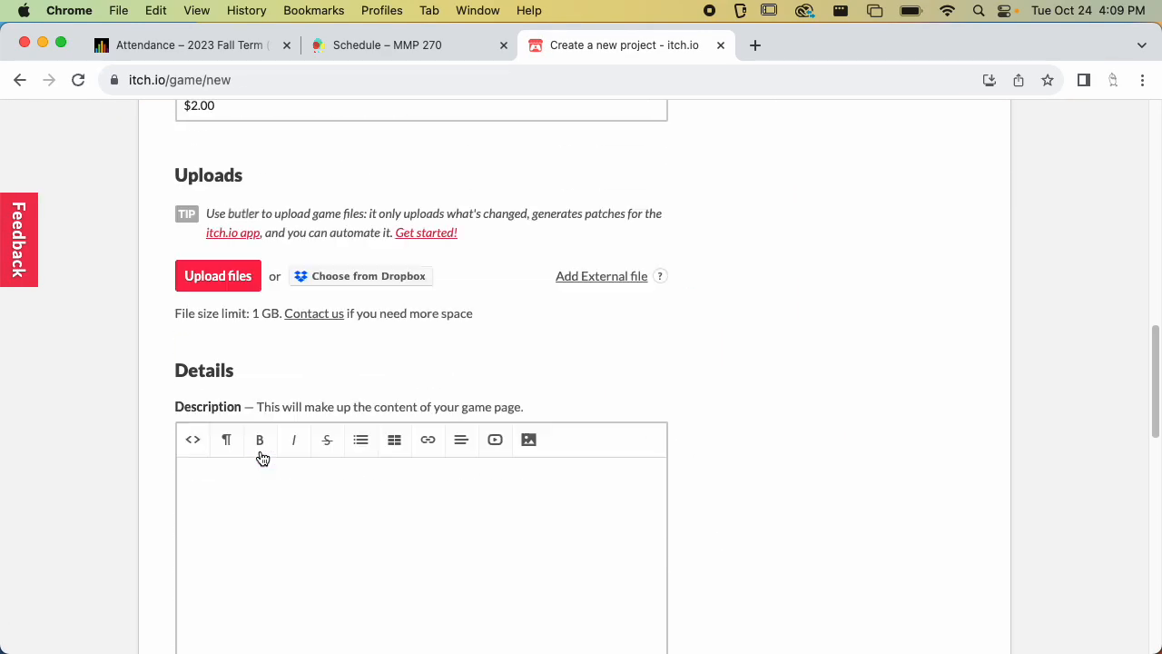
scroll(262, 458, up, 20)
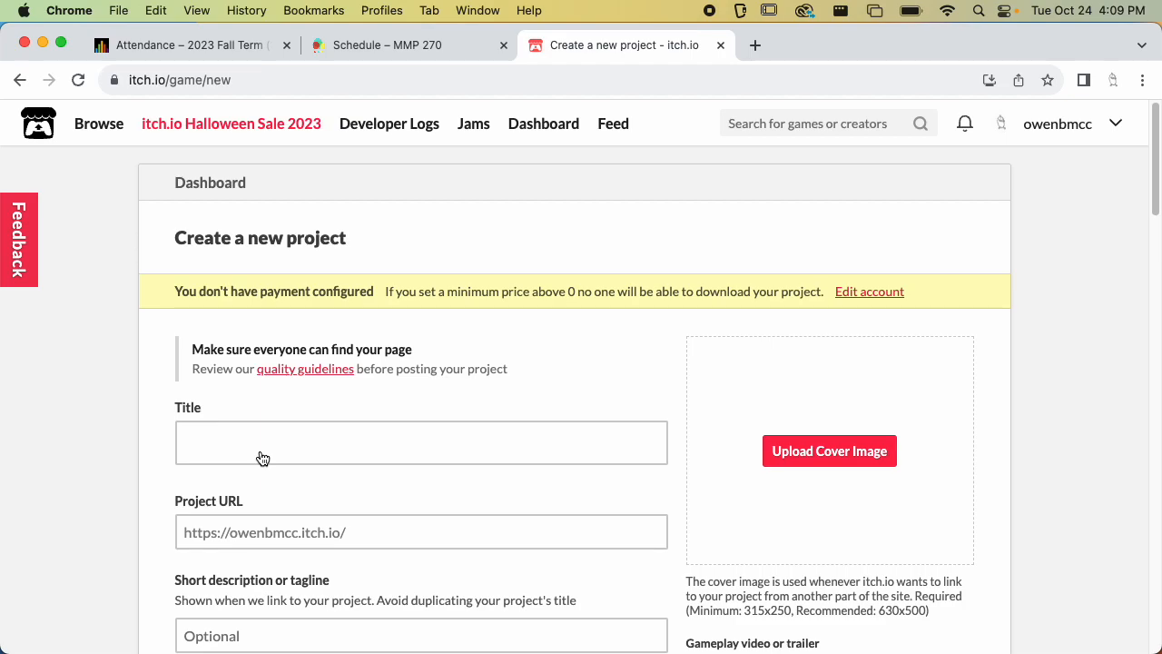
click(333, 435)
scroll(333, 436, down, 3)
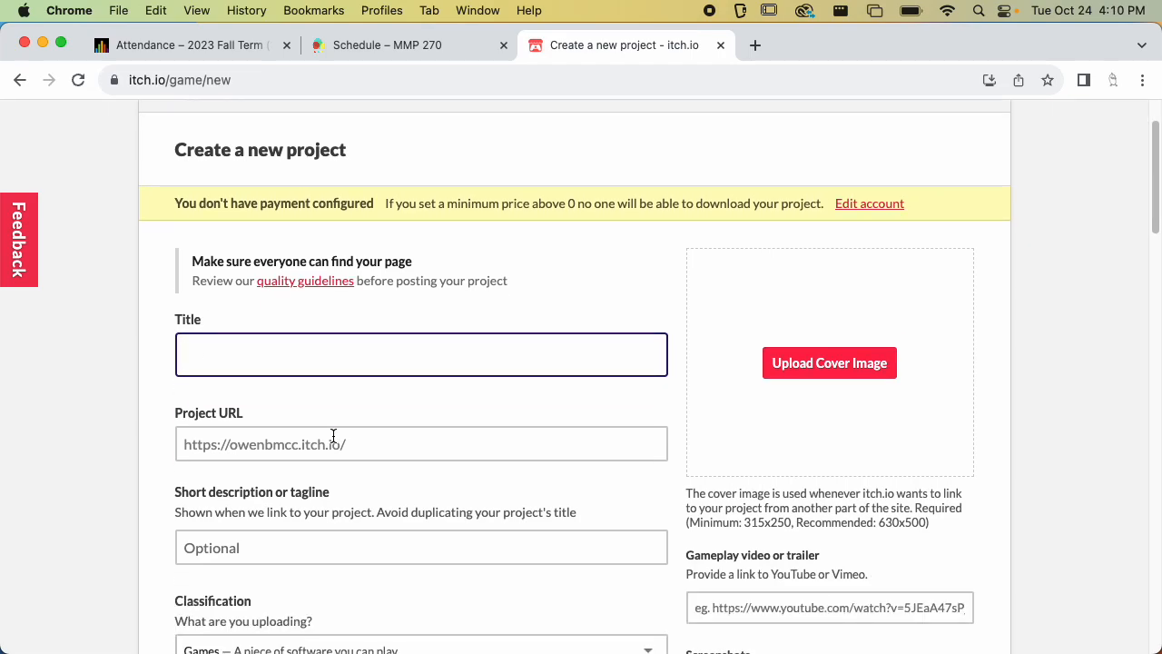
key(super+Tab)
click(582, 360)
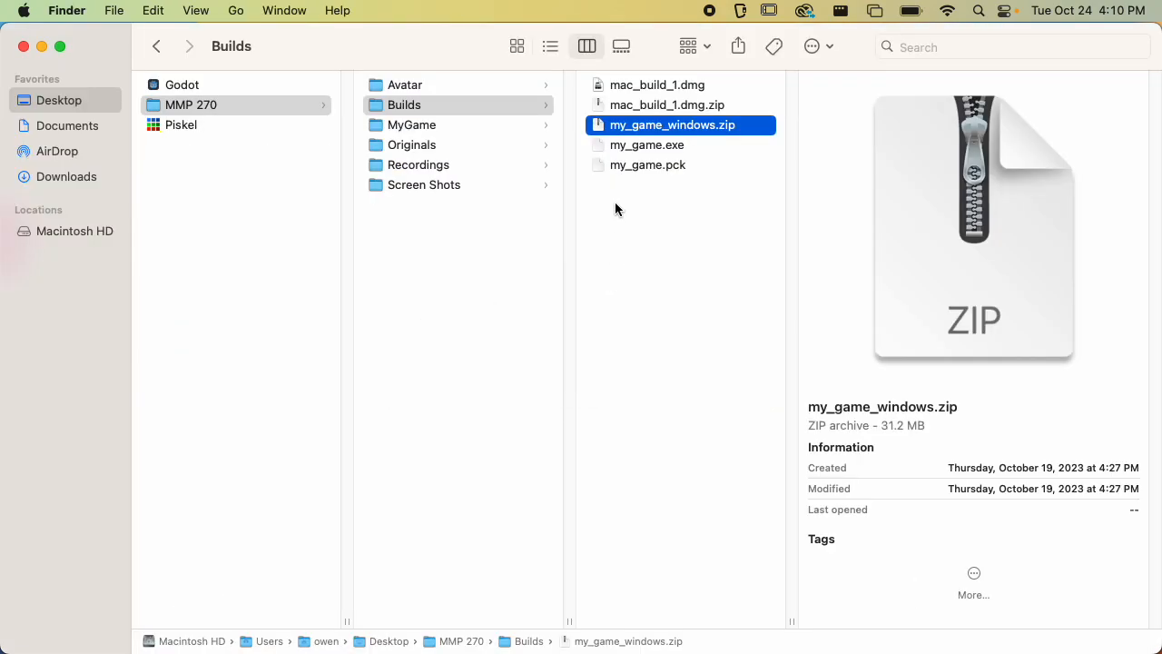
click(432, 128)
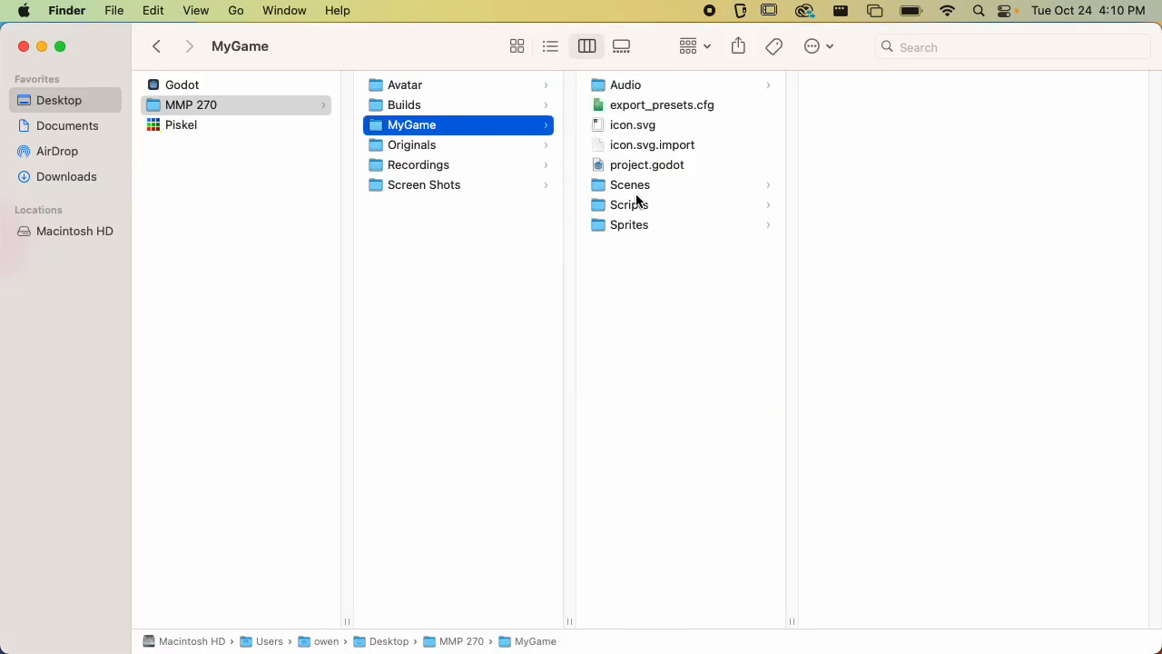
click(653, 224)
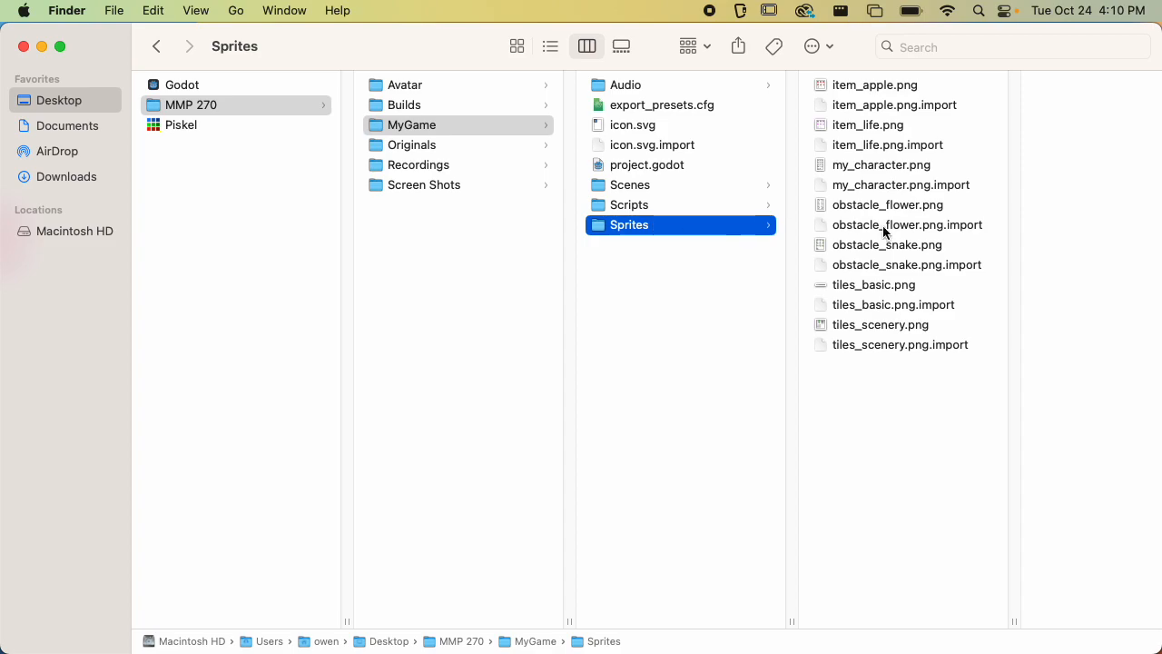
click(679, 190)
key(super+Tab)
Title the project My Game Fall 2023
text(My Game )
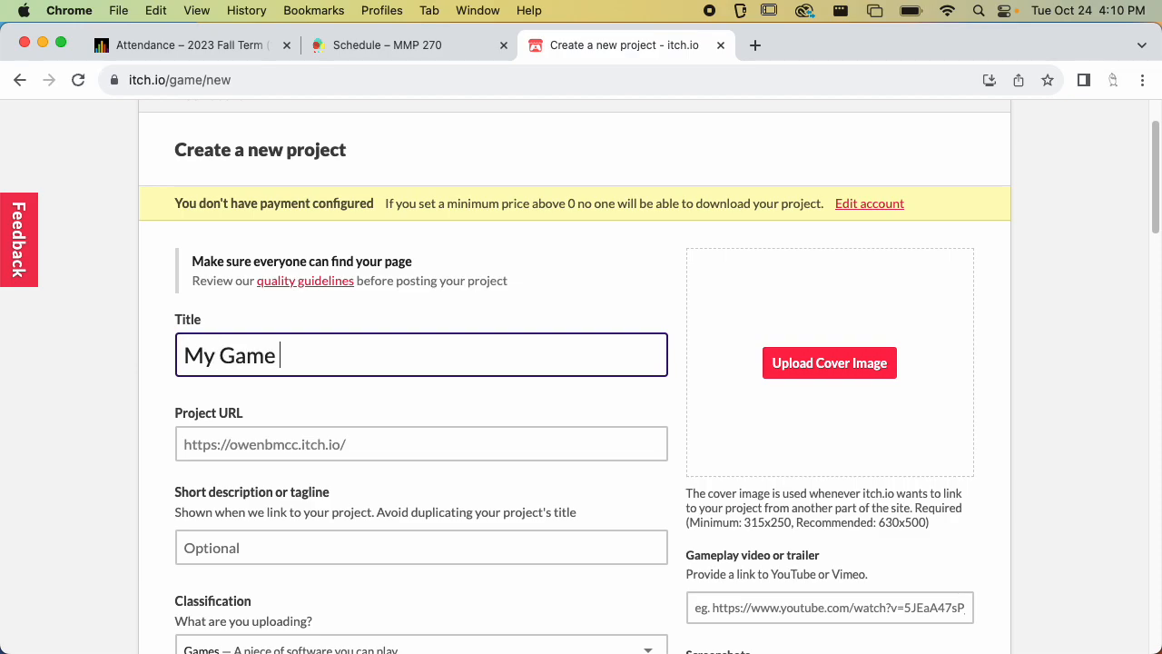
text(Fall 2023)
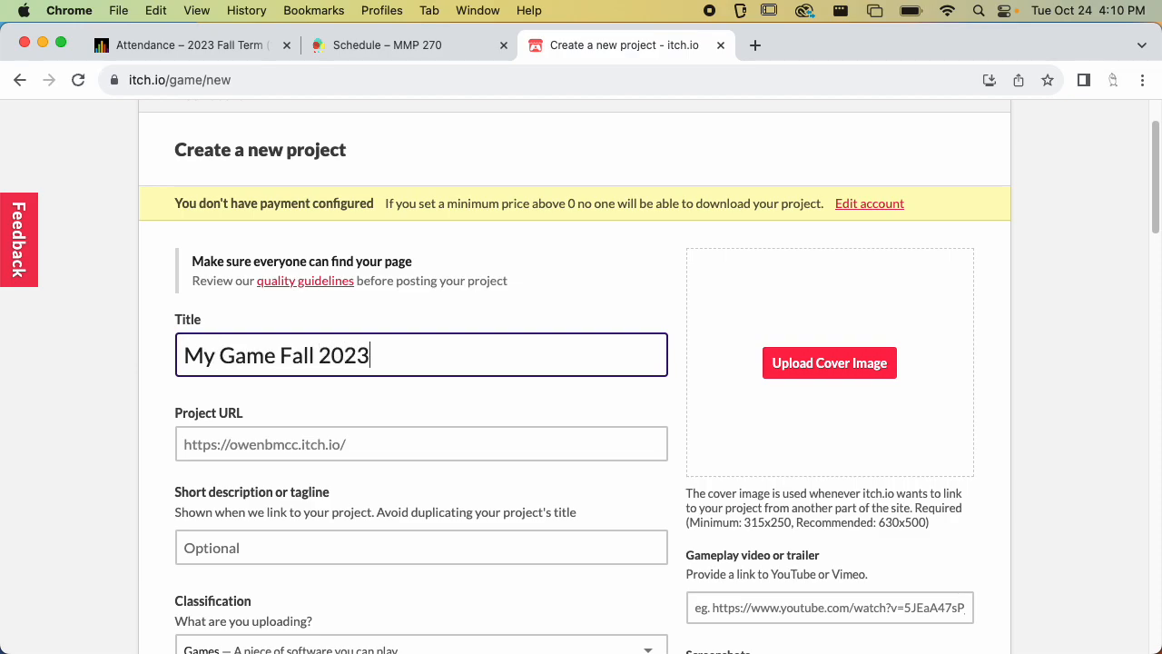
click(361, 404)
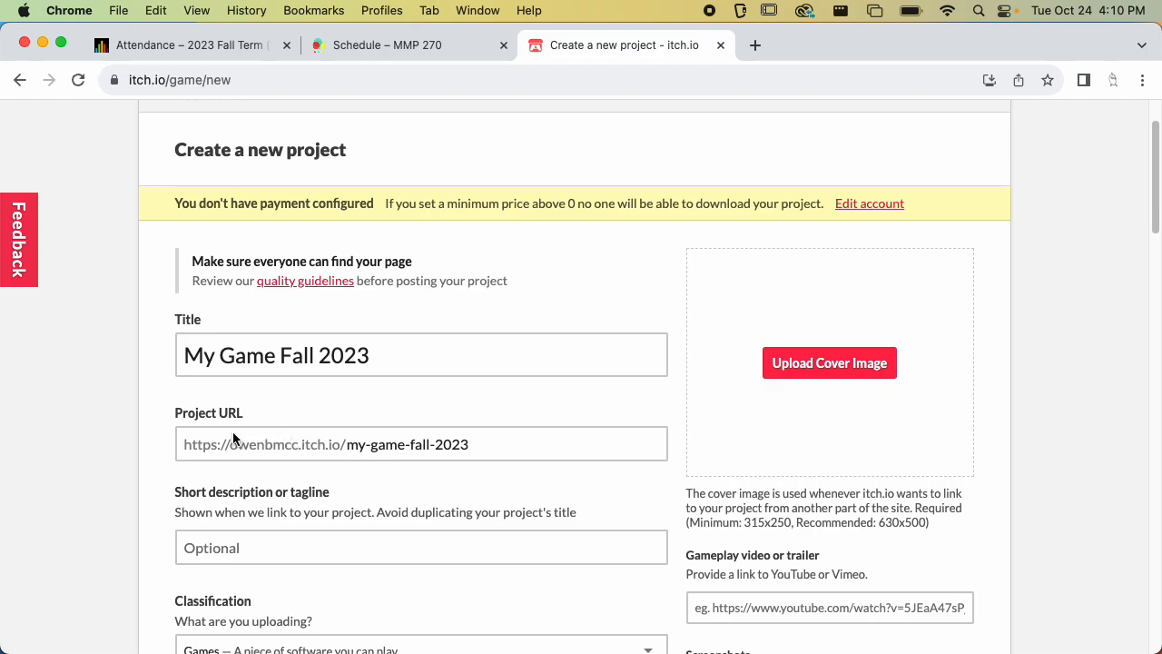
Enter the tagline Test out my game for class! as the short description
click(188, 444)
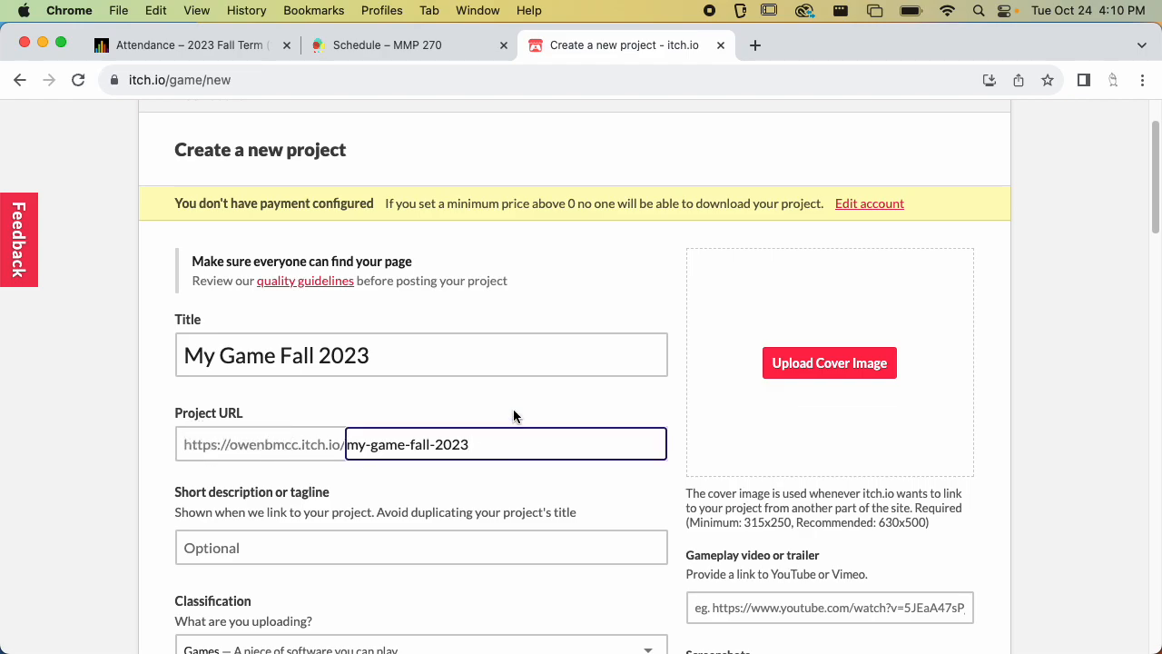
scroll(563, 390, down, 2)
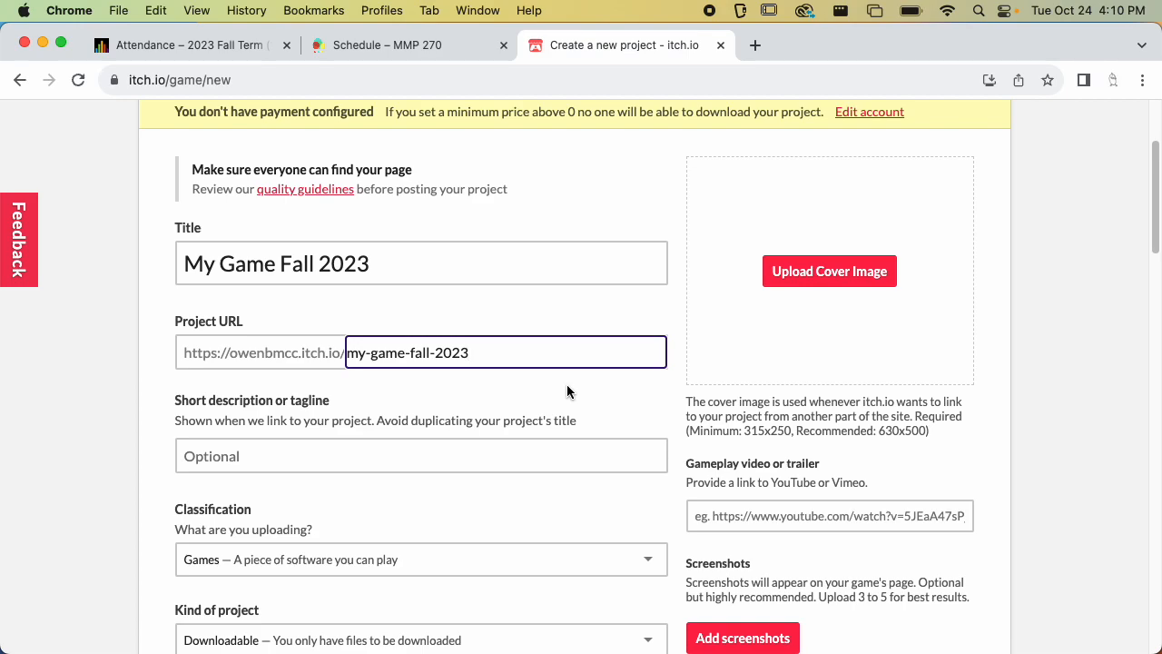
key(Tab)
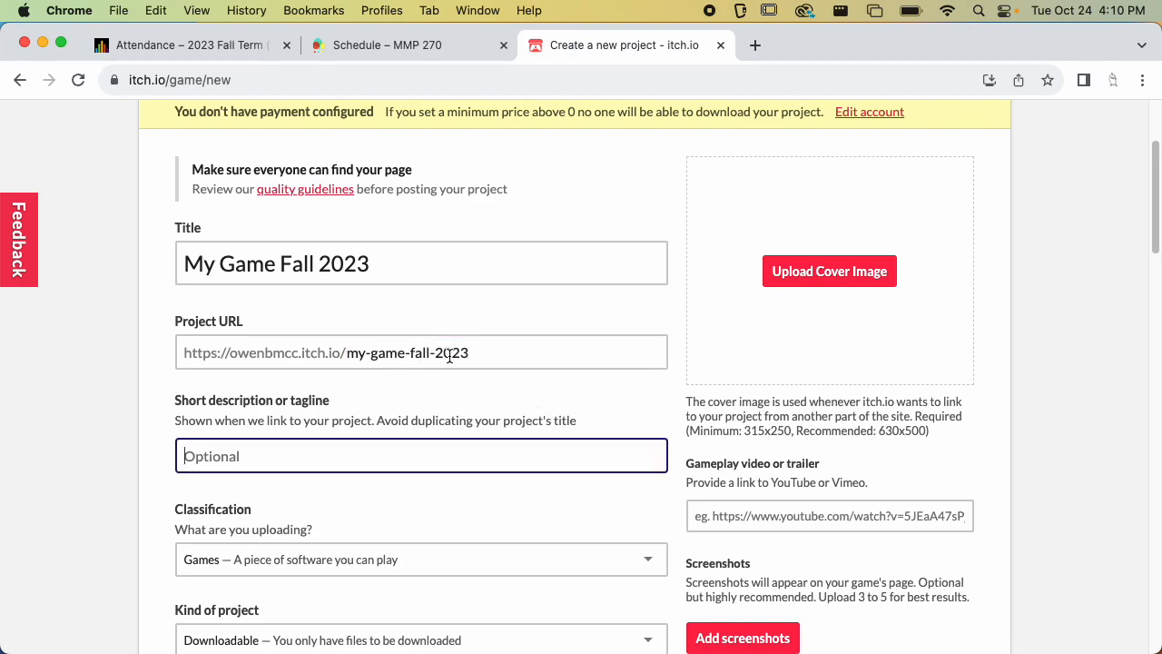
scroll(407, 405, down, 3)
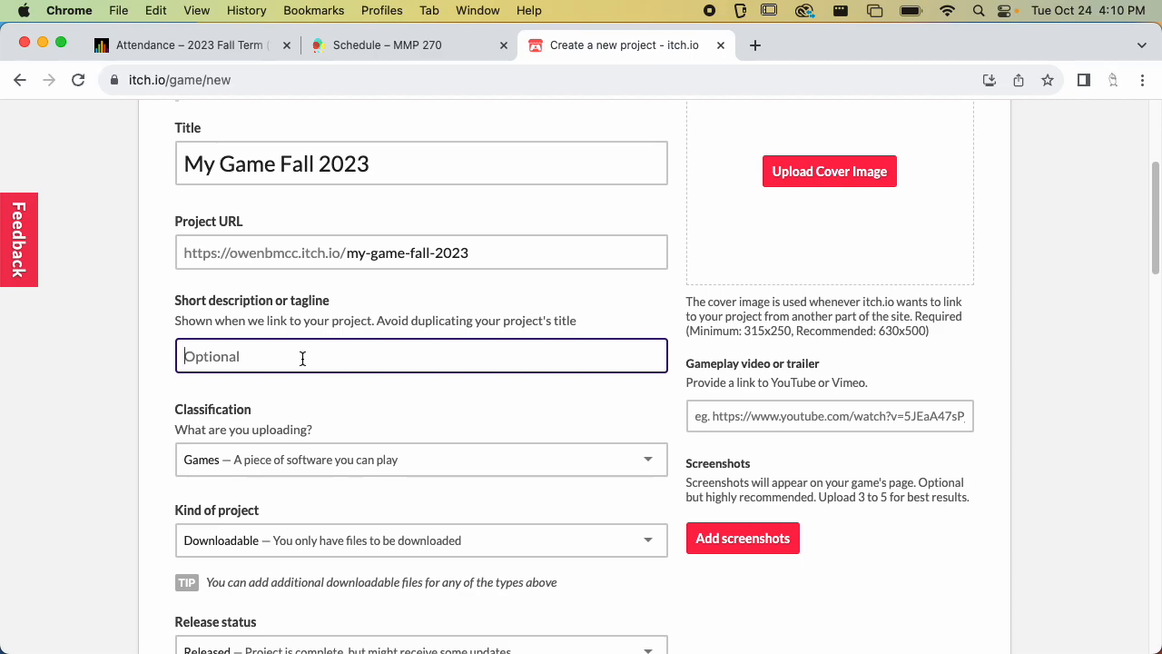
text(Test out my game for class!)
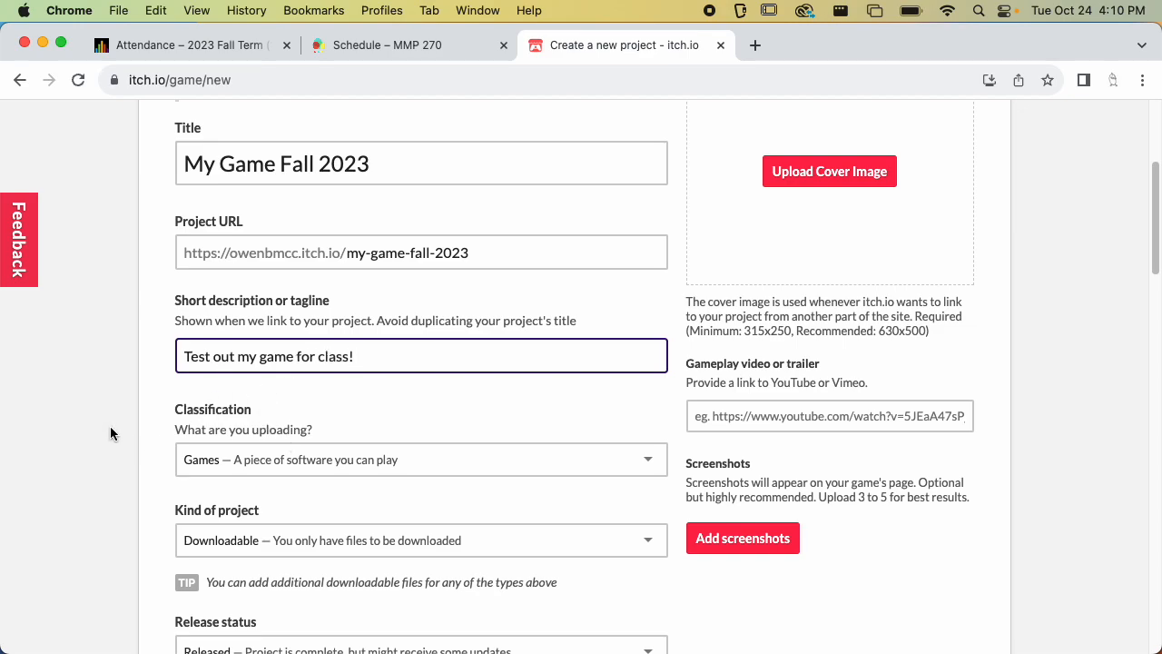
Check the Classification and Kind of project options, keeping Games and Downloadable
scroll(110, 427, down, 4)
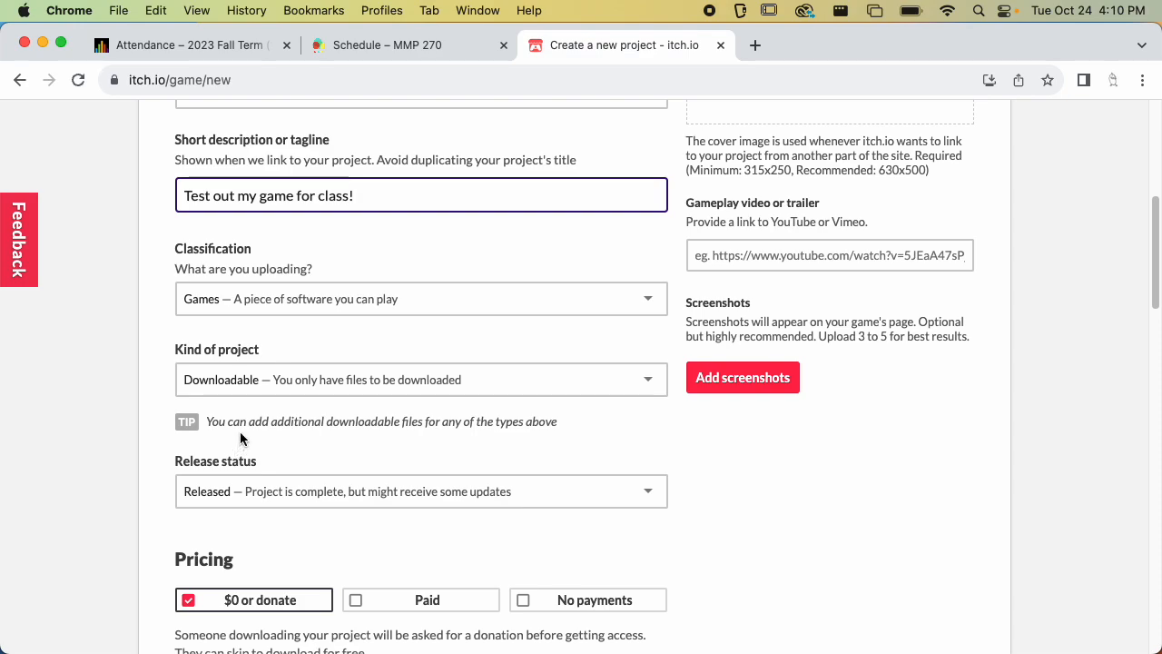
click(243, 305)
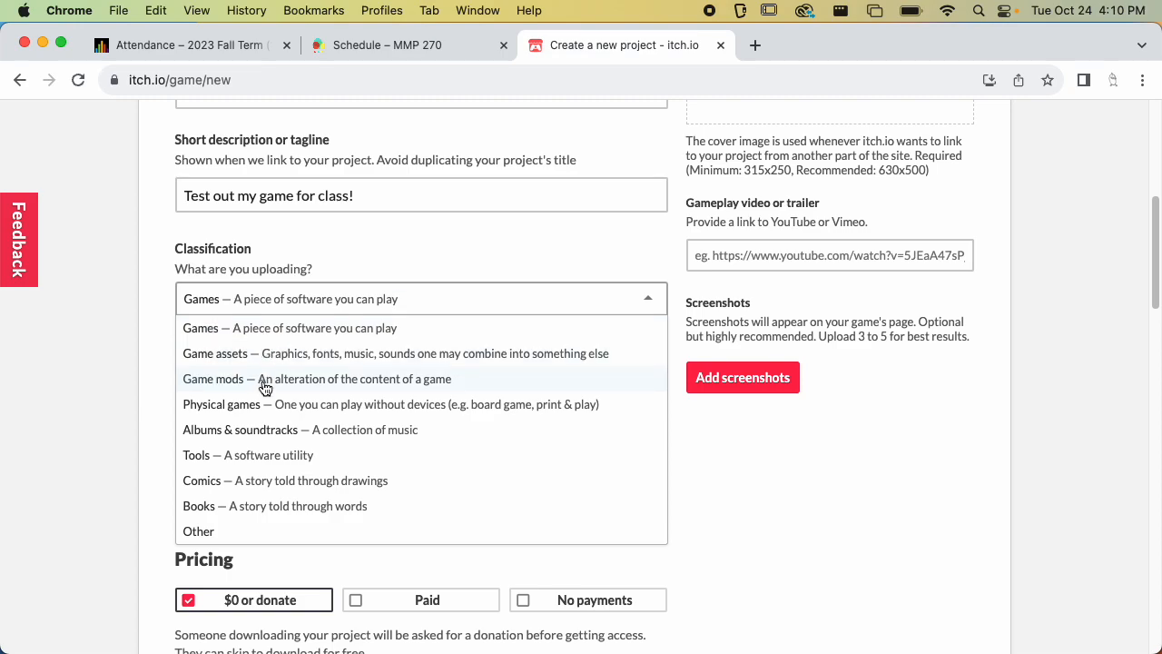
click(311, 235)
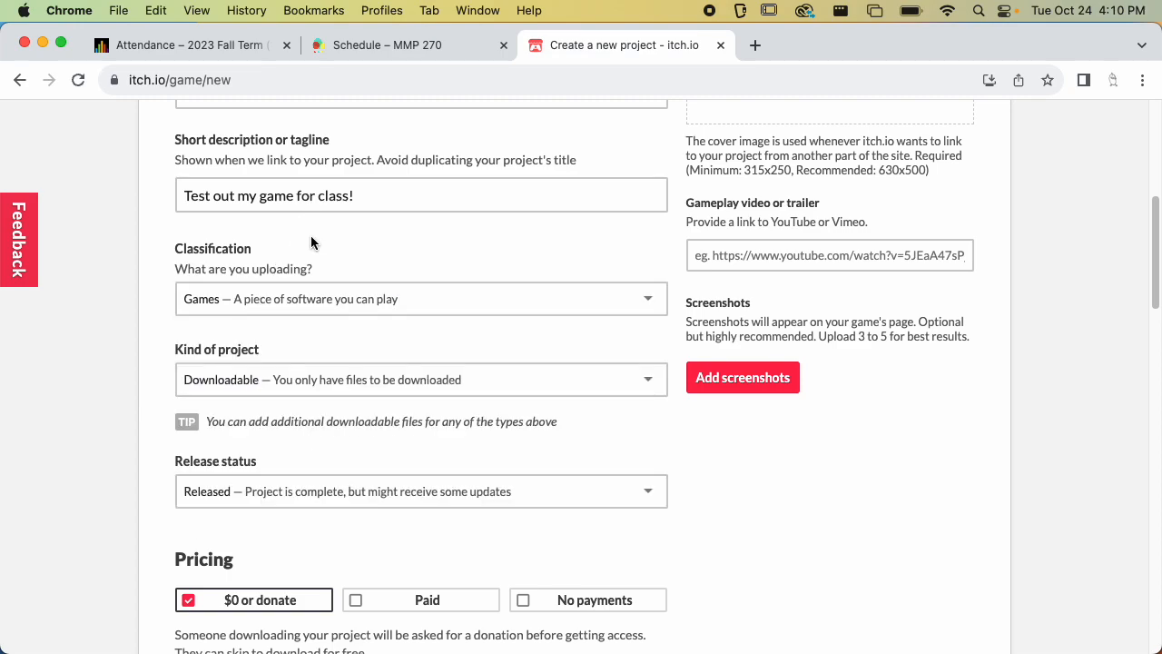
scroll(292, 322, down, 2)
click(291, 322)
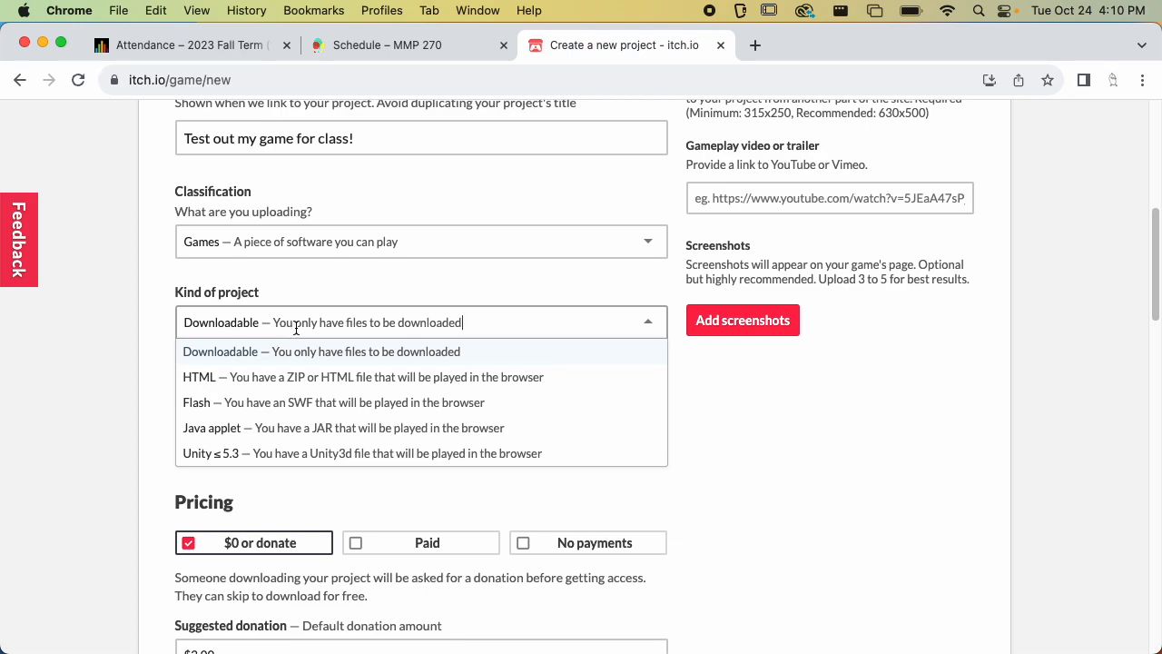
click(308, 349)
Set the release status to In development and the pricing to No payments
scroll(337, 301, down, 3)
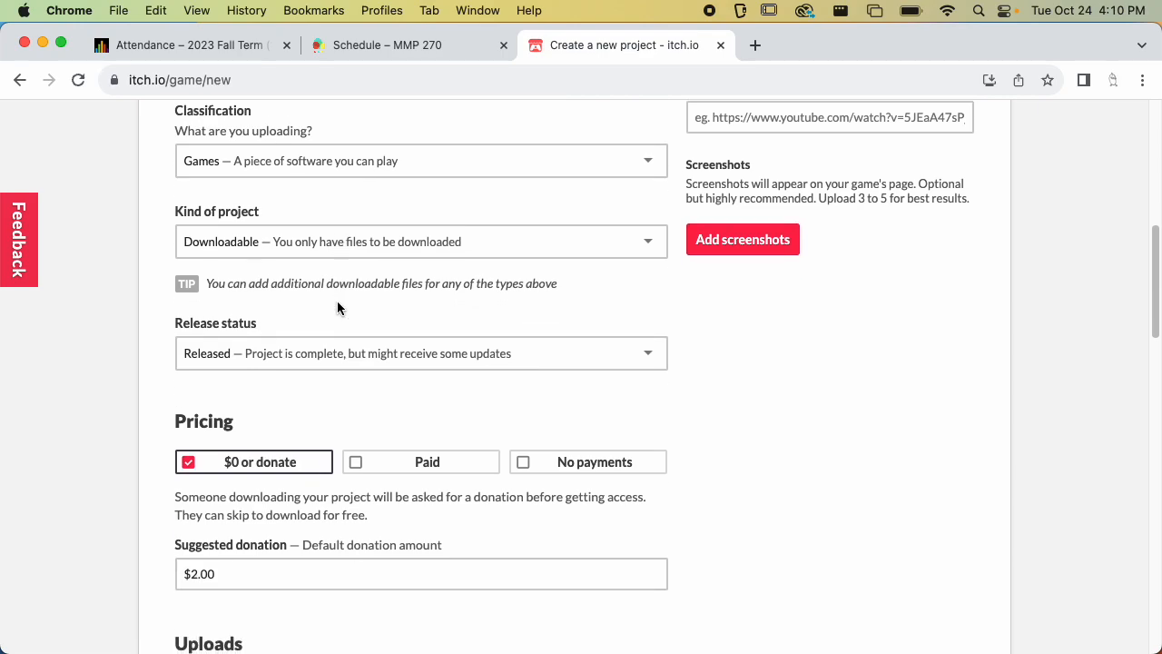
click(329, 337)
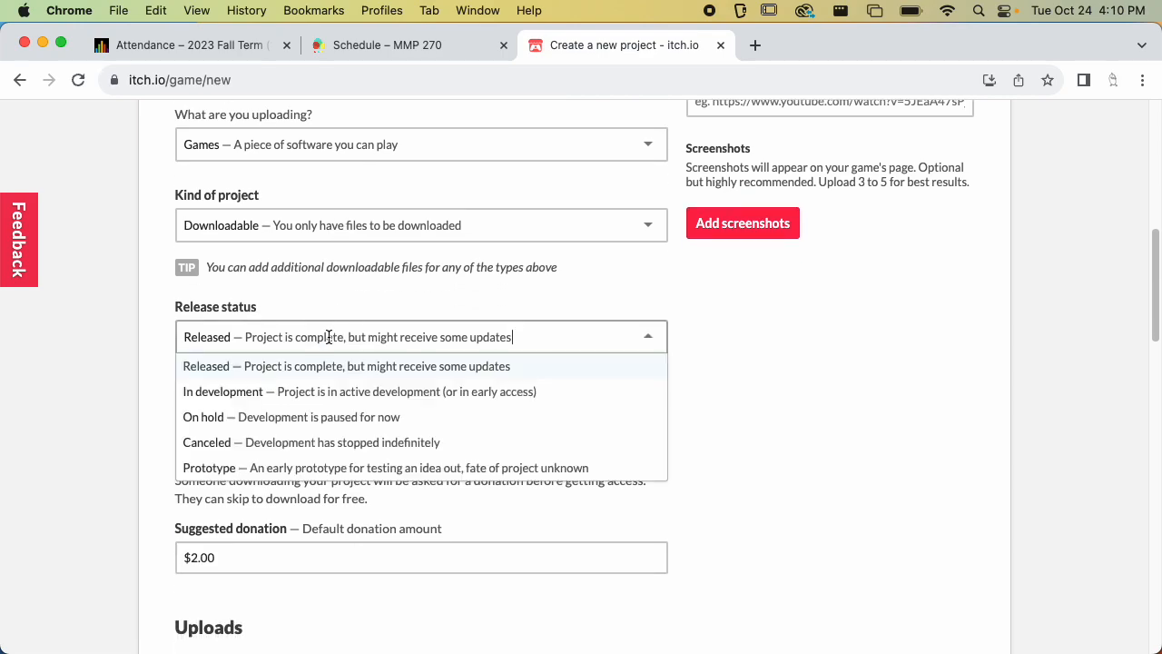
click(313, 391)
click(329, 334)
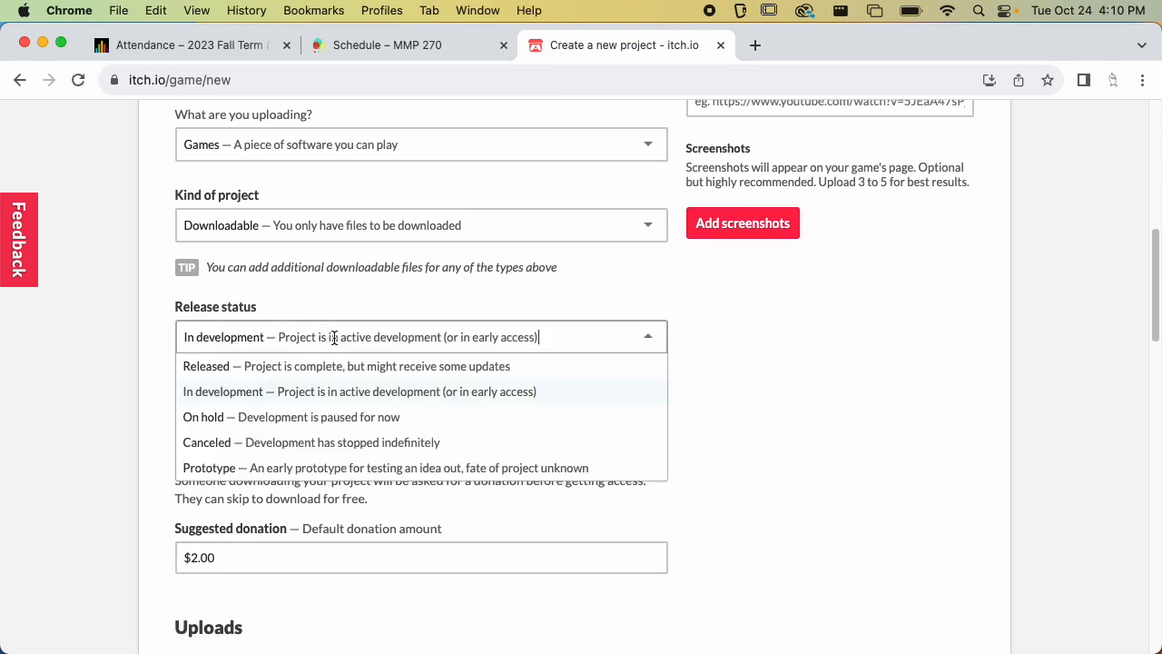
click(358, 299)
scroll(364, 387, down, 2)
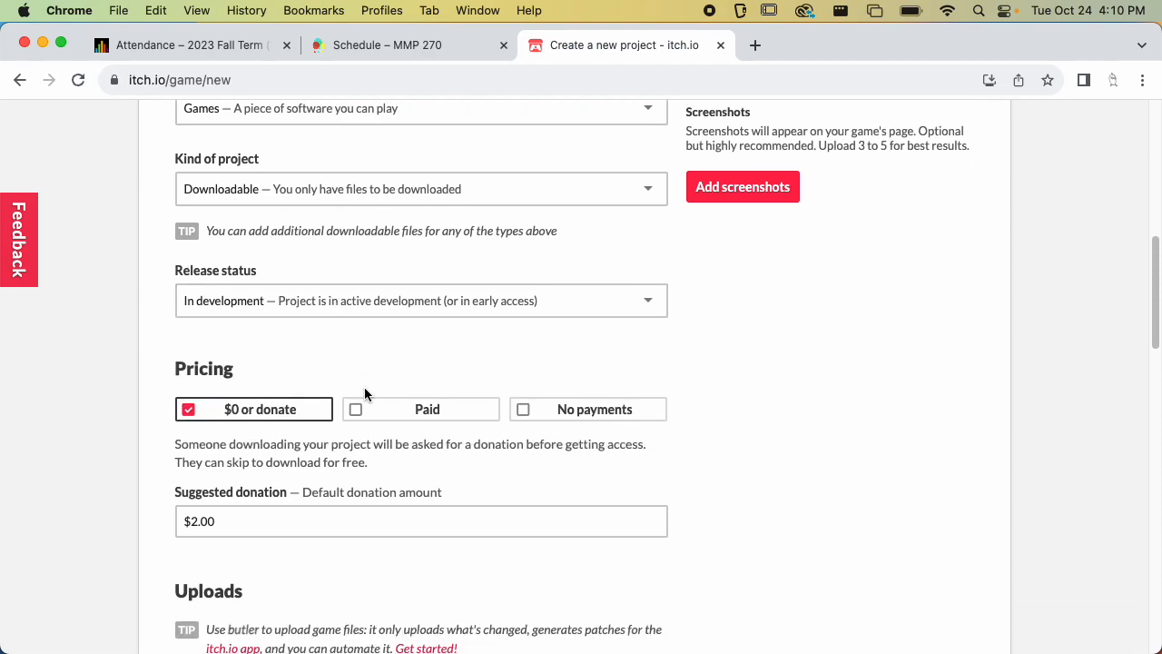
click(524, 379)
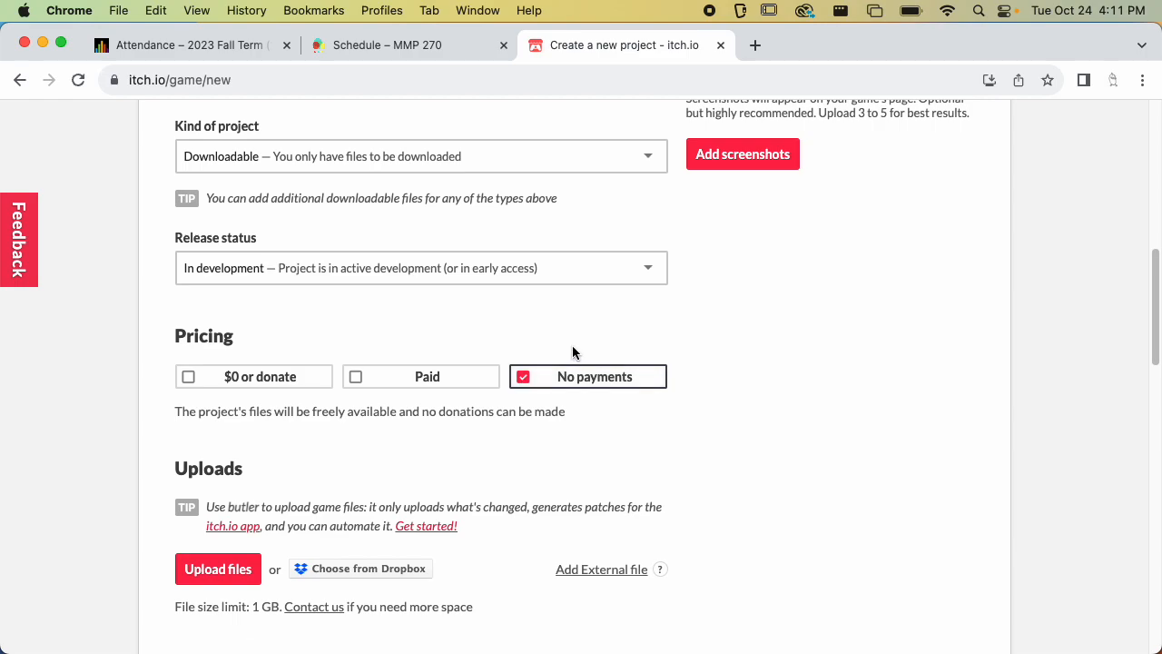
Upload mac_build_1.dmg.zip from Desktop > MMP 270 > Builds and mark it as a macOS executable
scroll(553, 297, down, 4)
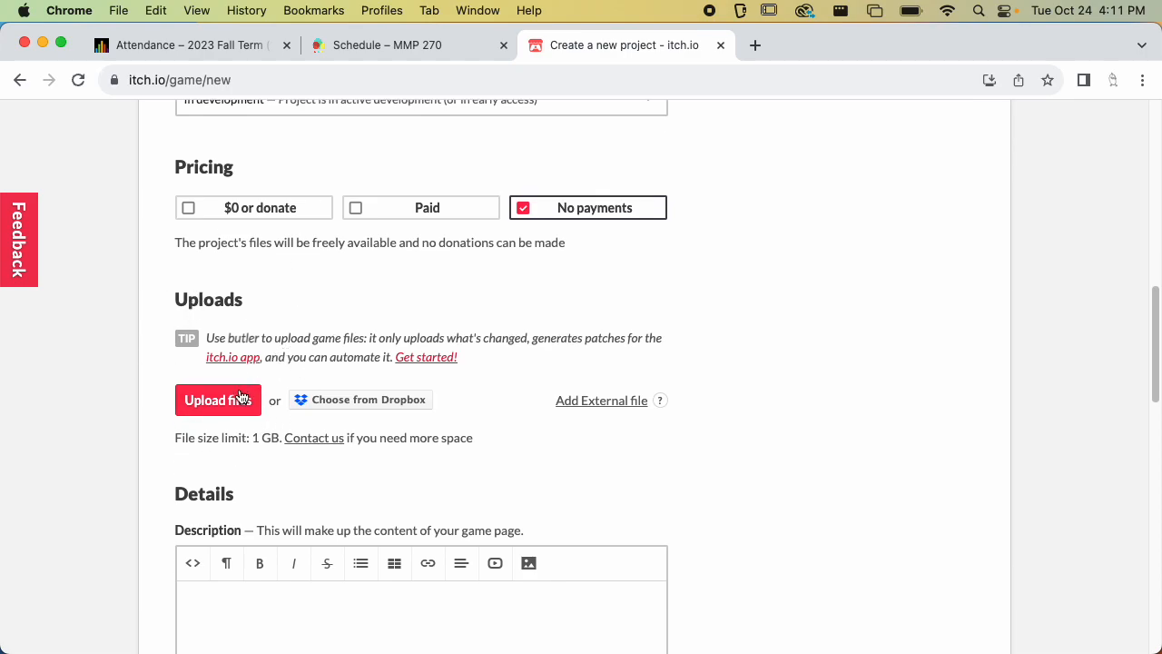
scroll(239, 412, down, 1)
click(220, 367)
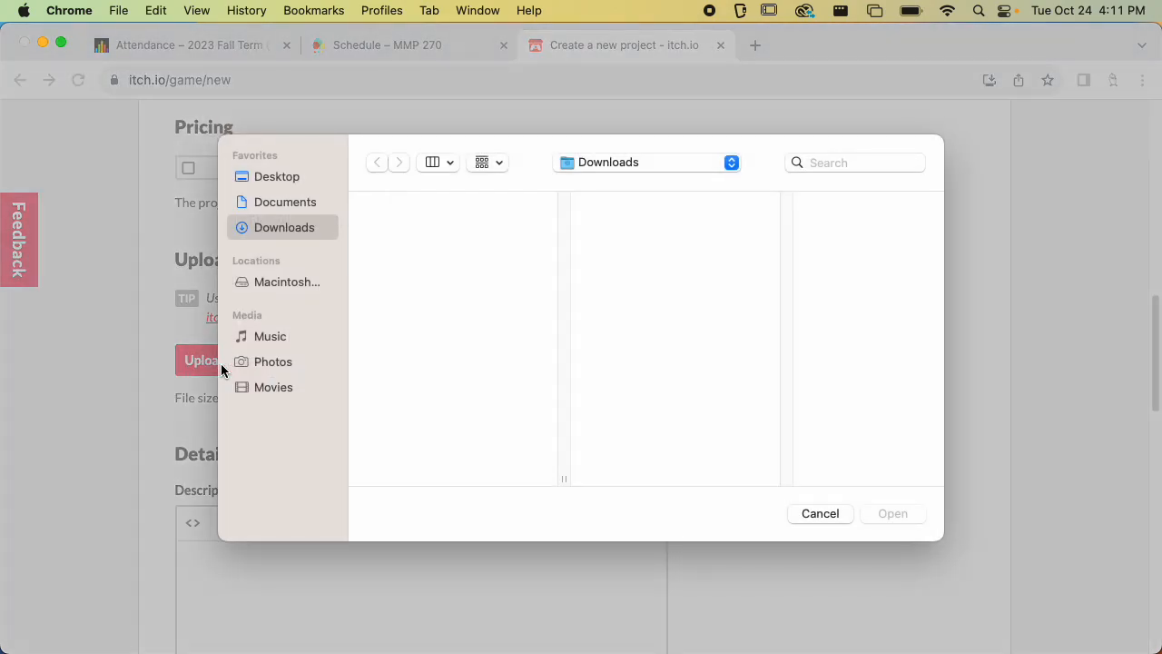
click(316, 176)
click(423, 208)
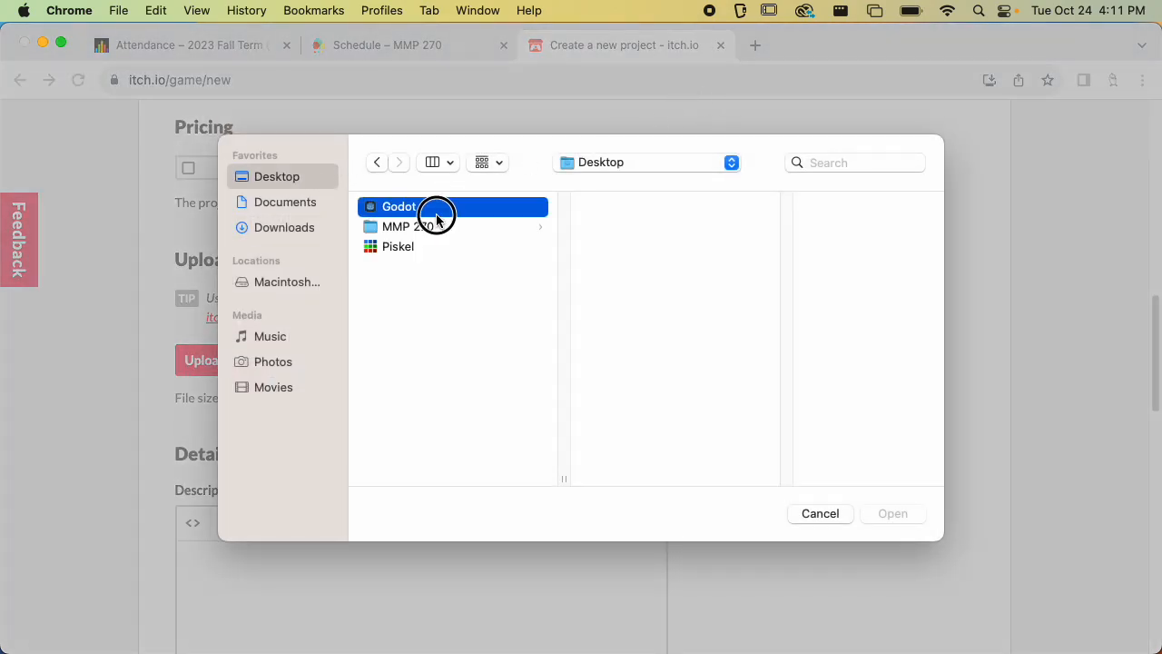
click(441, 227)
click(648, 228)
click(804, 232)
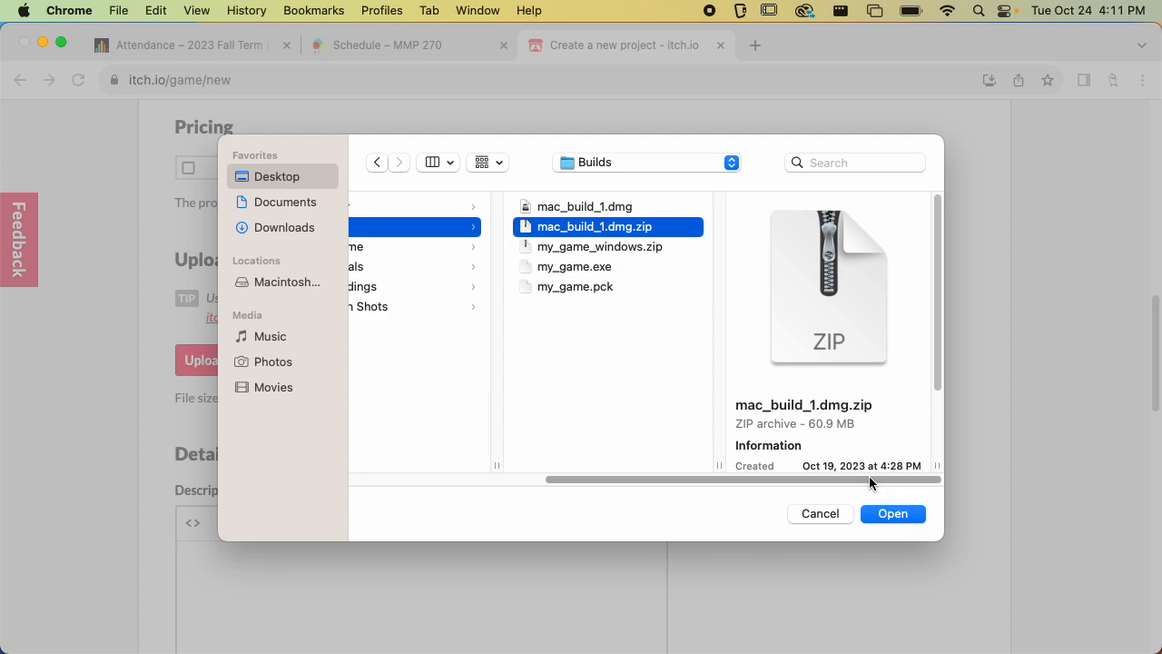
click(894, 513)
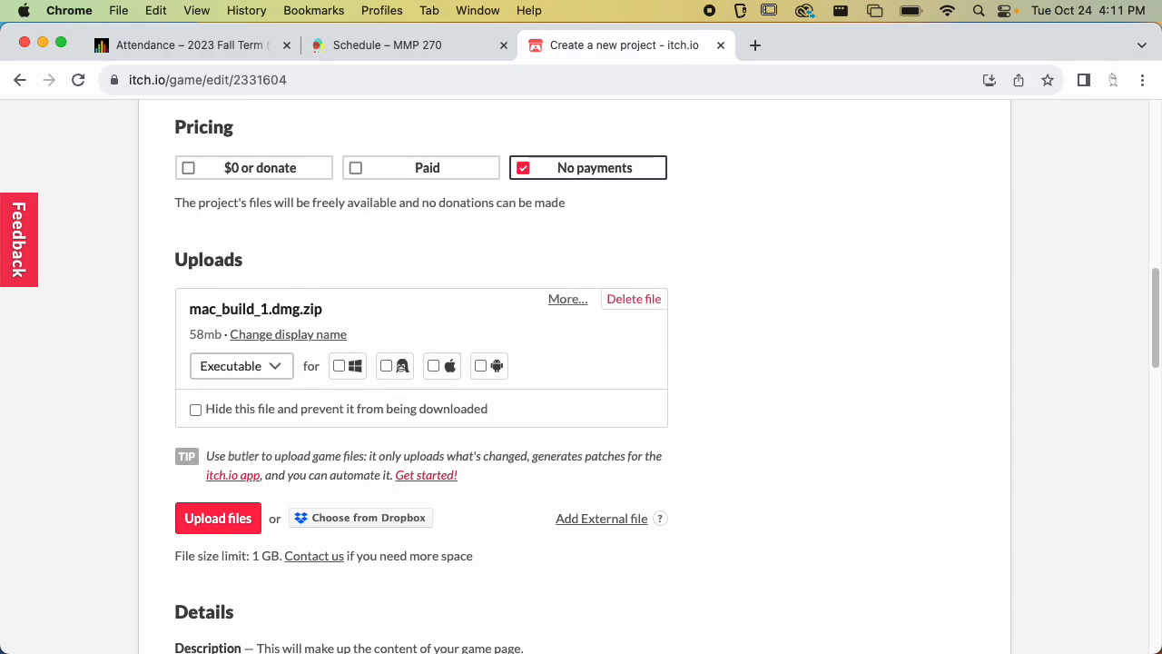
click(280, 366)
click(482, 306)
click(434, 365)
Upload my_game_windows.zip from the Builds folder and mark it as a Windows executable
scroll(387, 403, down, 2)
click(201, 452)
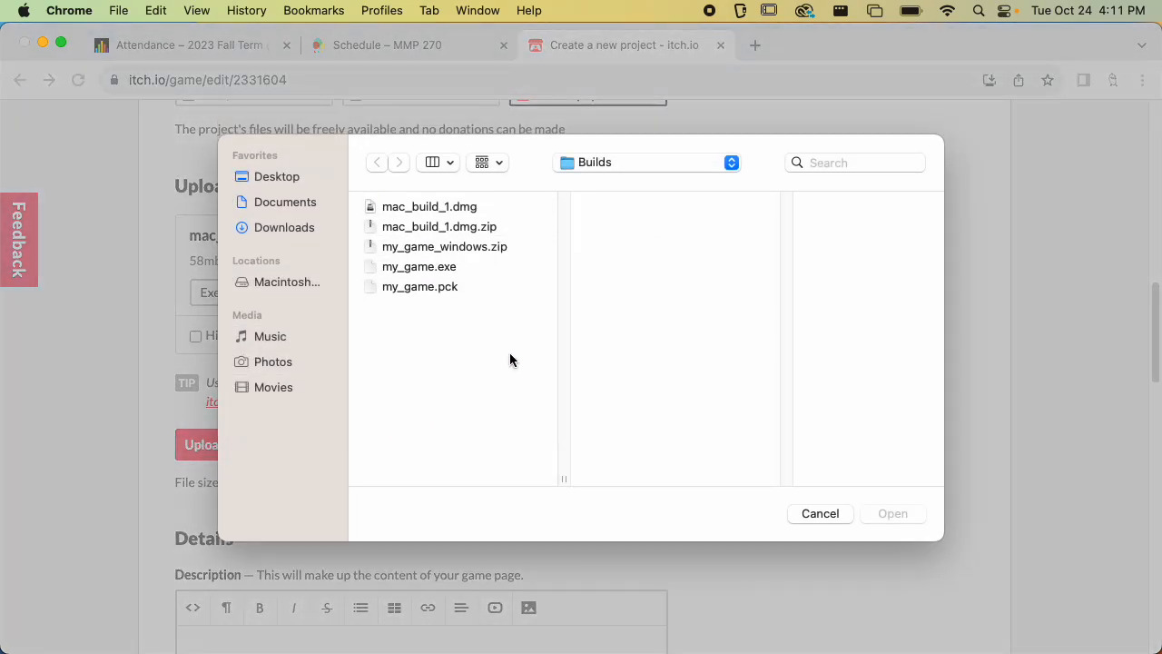
click(472, 248)
click(892, 513)
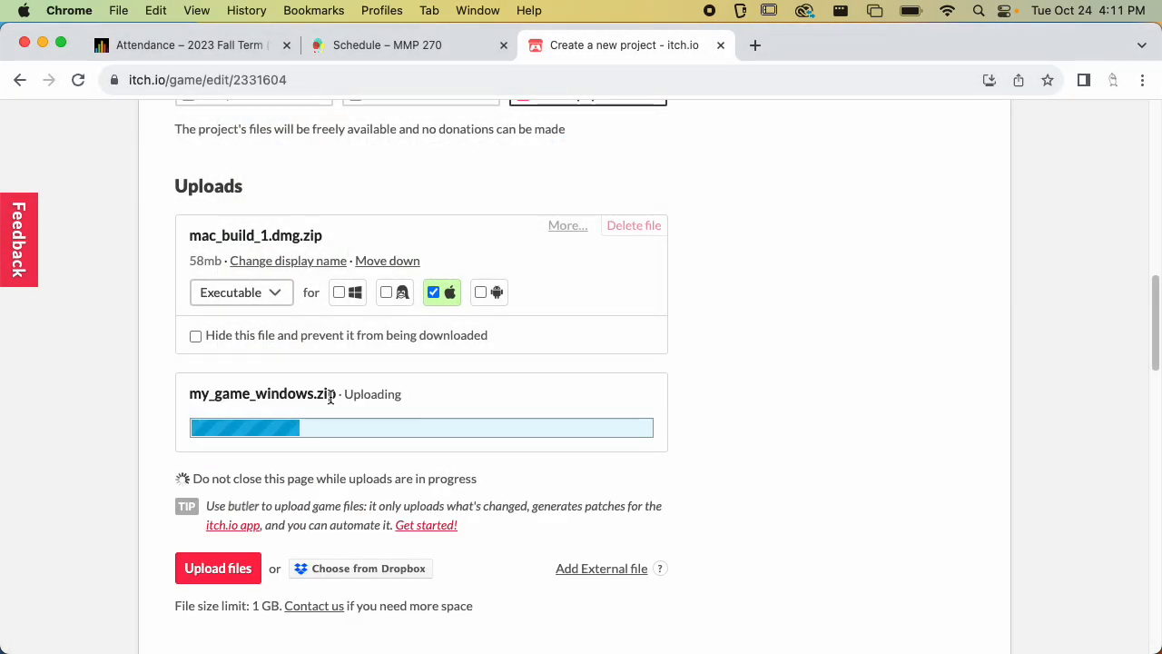
scroll(344, 361, down, 1)
click(341, 425)
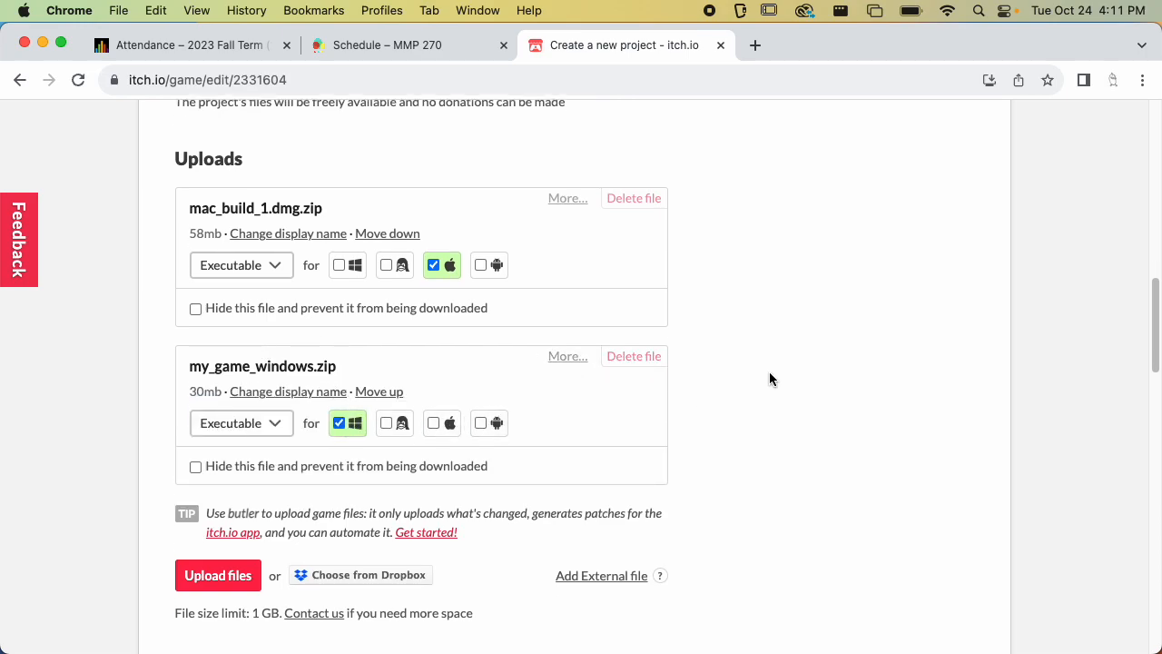
Enter the game page description "Please test my game!"
scroll(756, 345, down, 5)
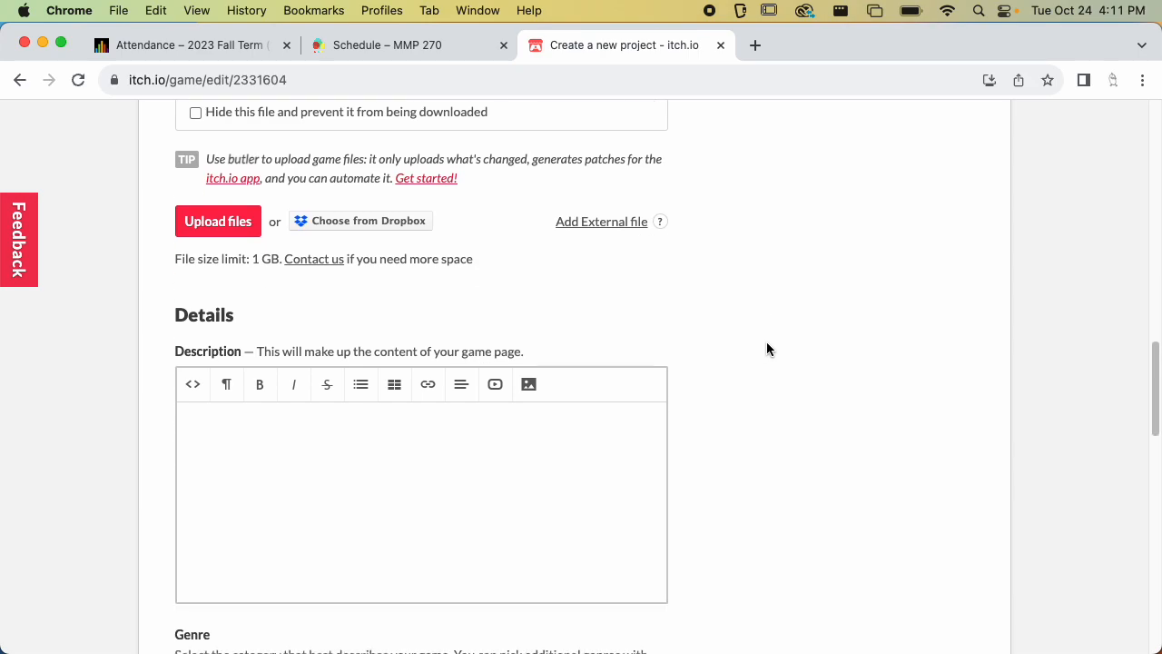
scroll(765, 349, down, 2)
click(435, 316)
text(Please )
text(test m)
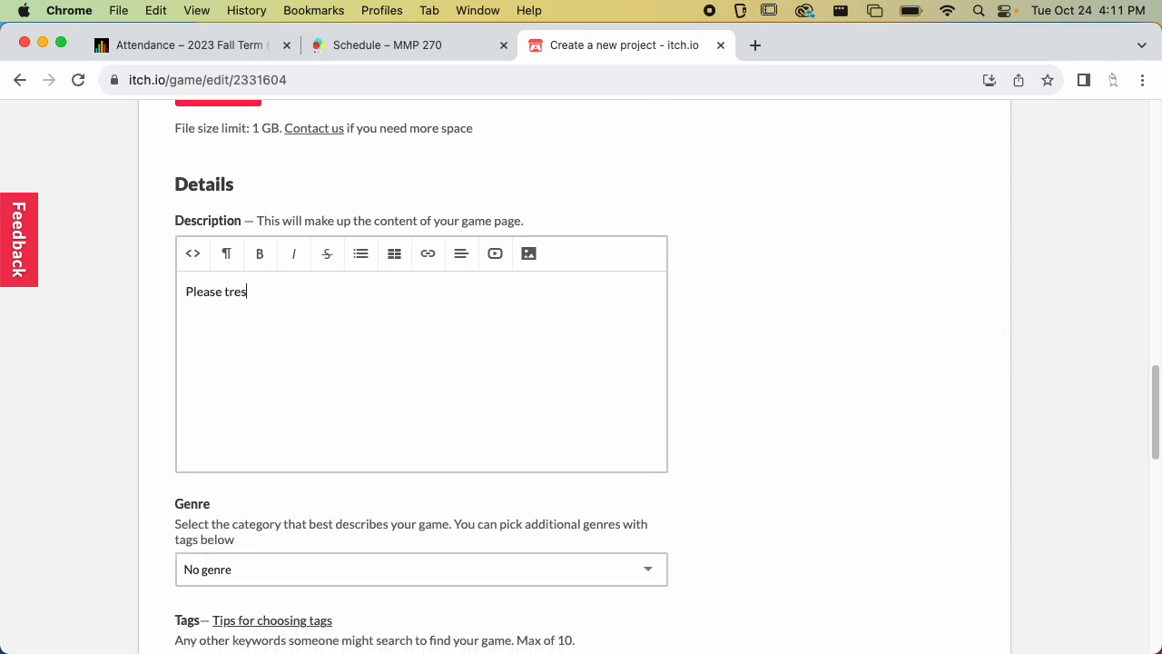
text(y game!)
click(790, 250)
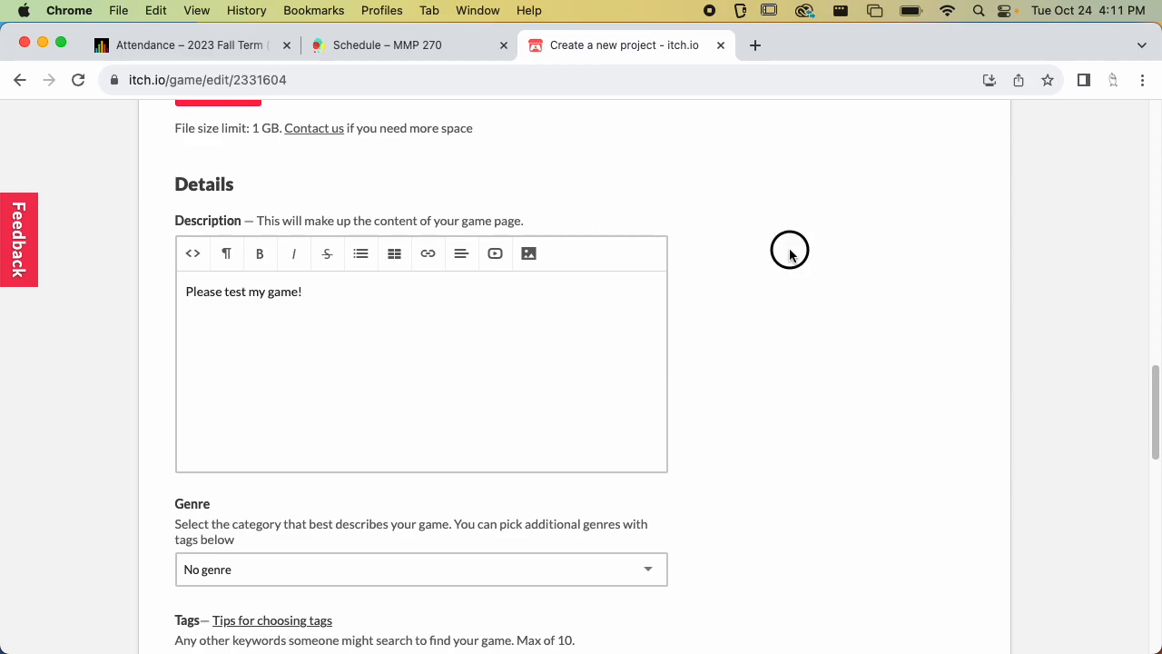
Set the project's genre to Platformer
scroll(786, 207, down, 5)
click(381, 275)
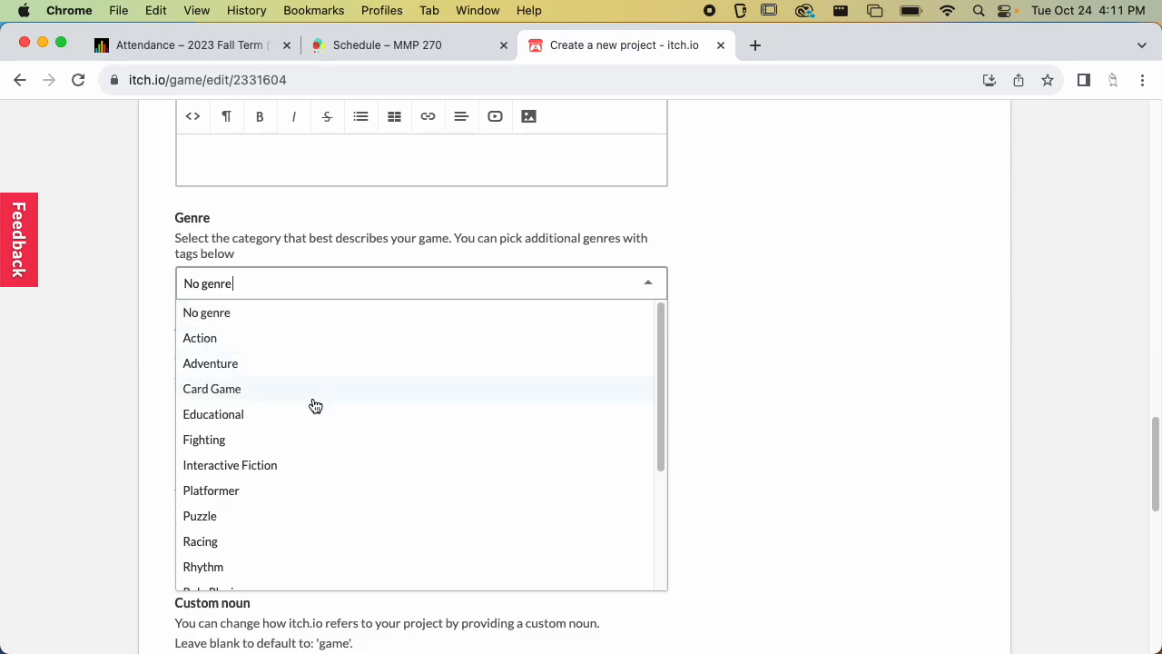
click(282, 488)
click(749, 309)
Add the tags piskel, godot and platformer to the project
click(514, 403)
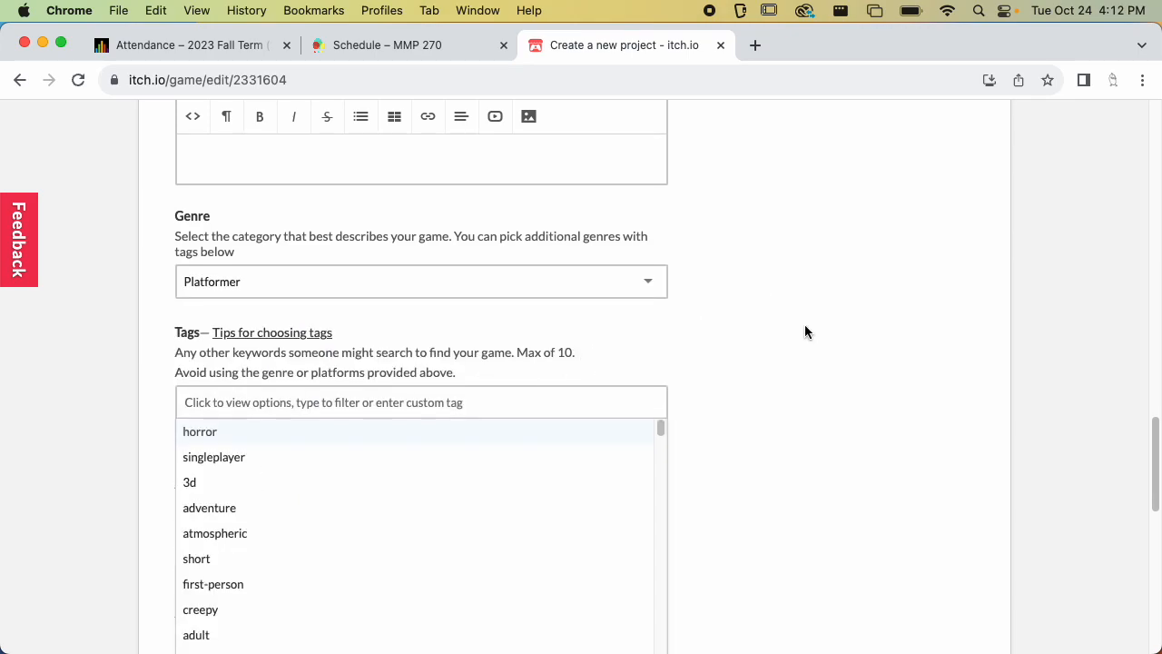
scroll(808, 313, down, 3)
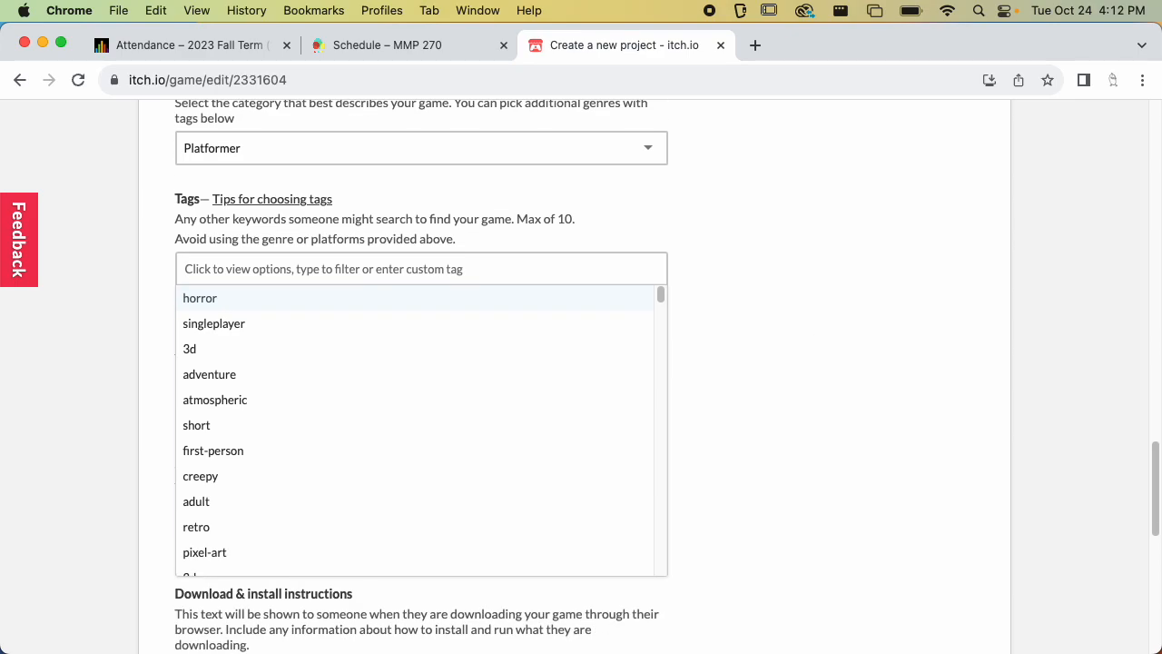
text(piskel)
key(Return)
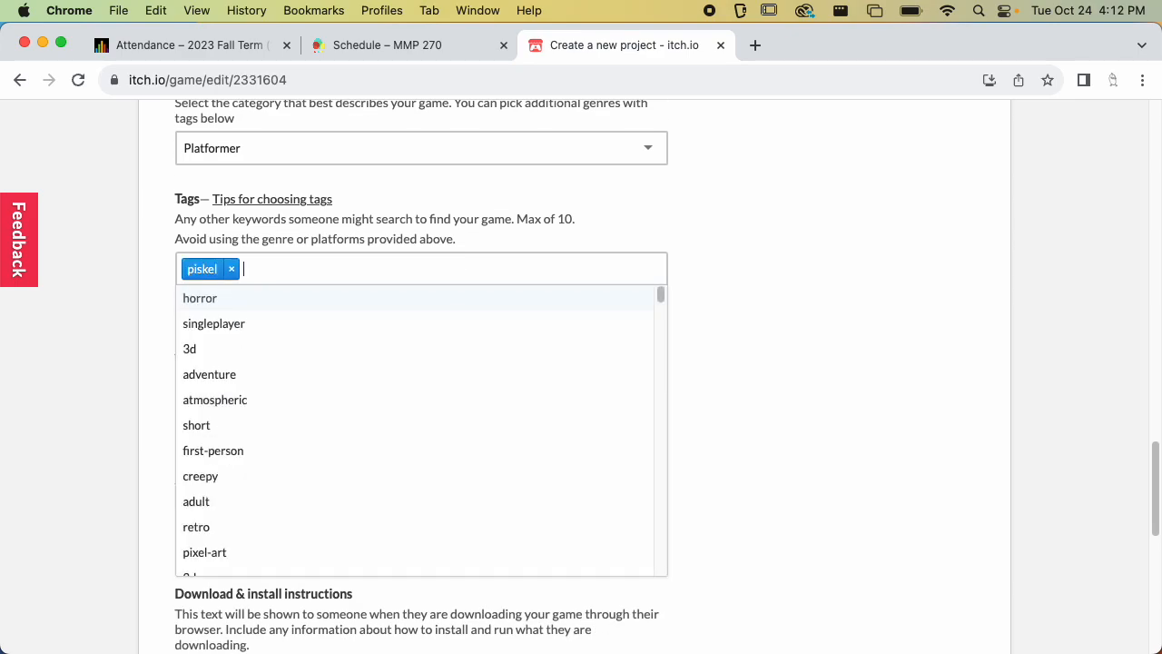
text(godot)
key(Return)
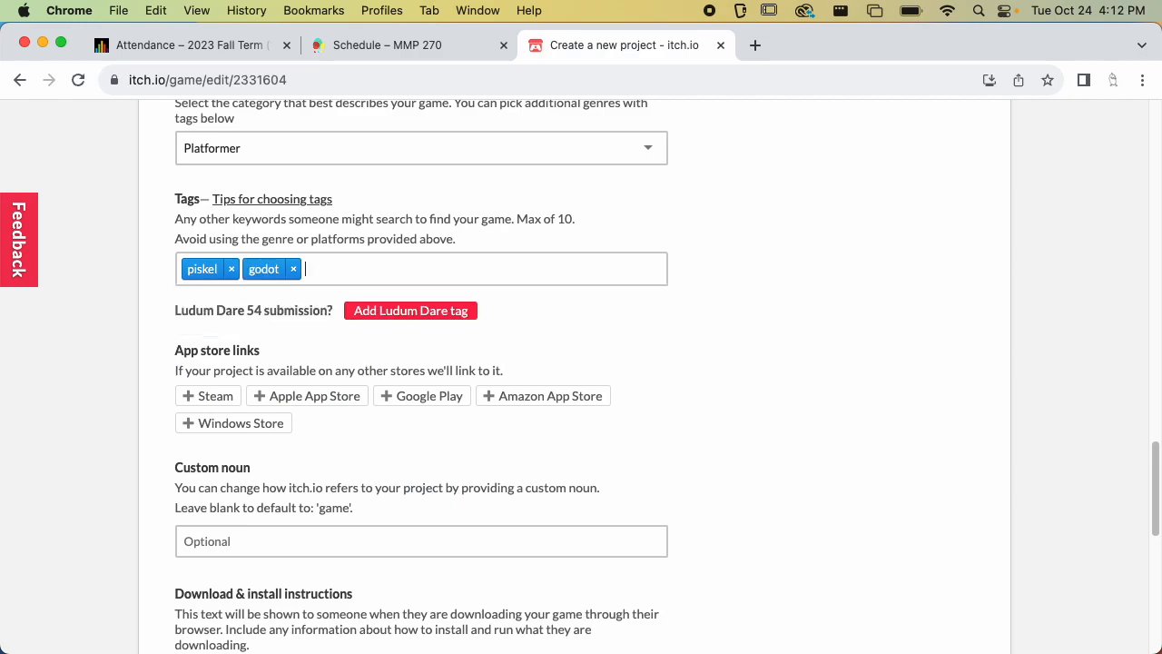
text(platformer)
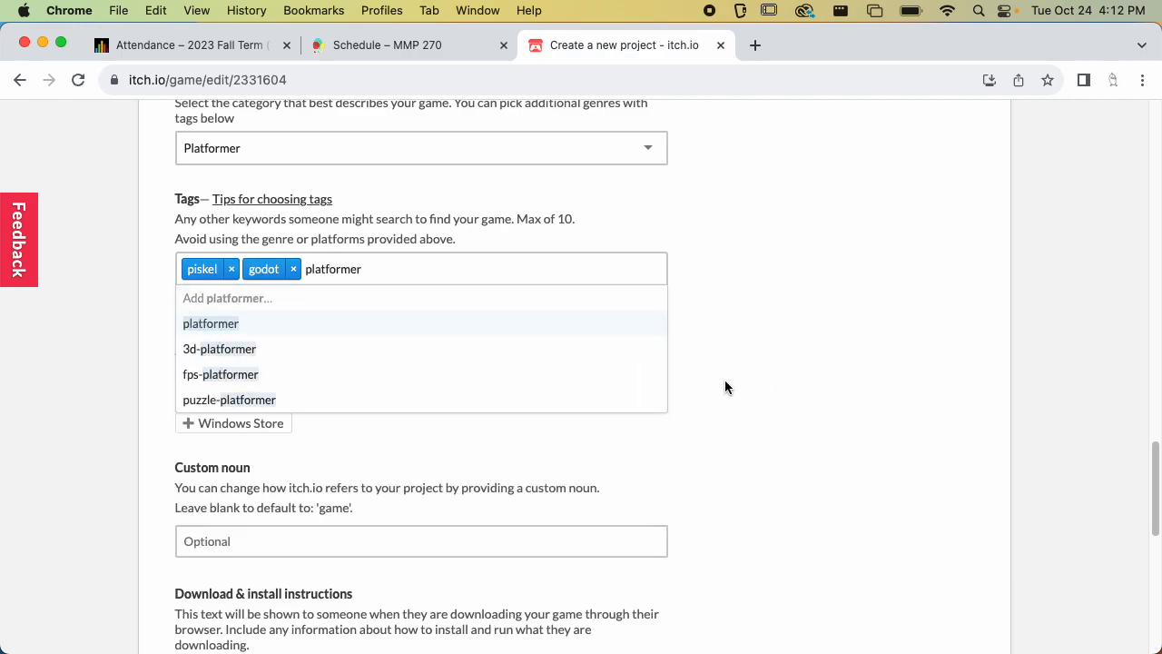
key(Return)
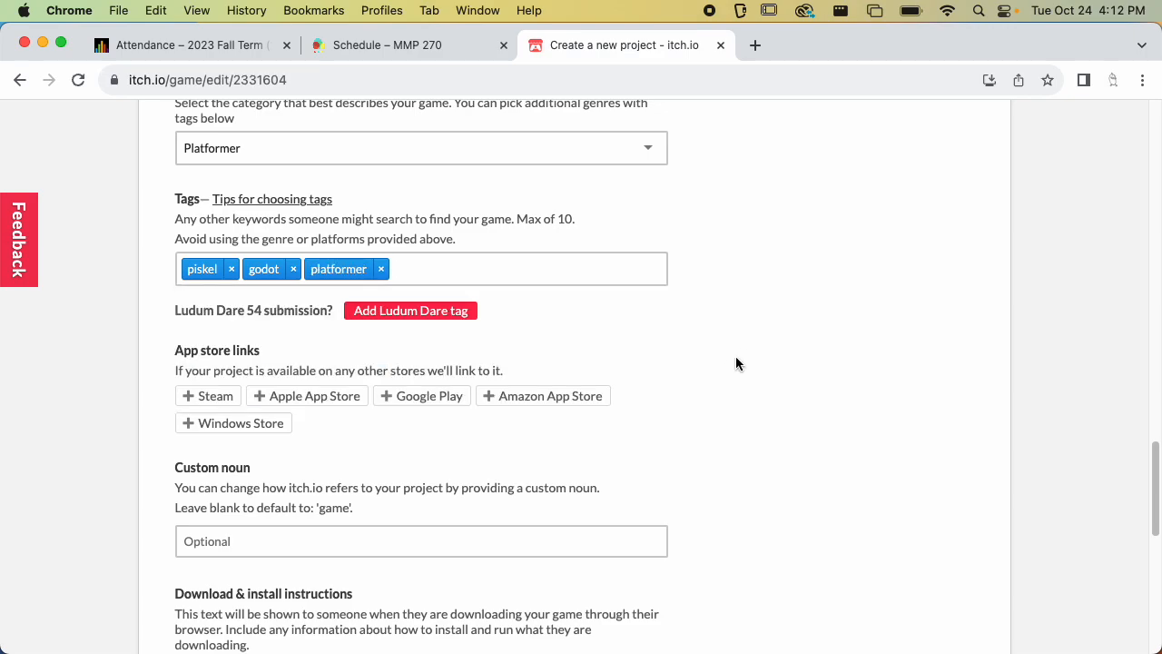
Save the project, keeping visibility as Draft, and view its page
scroll(736, 381, down, 5)
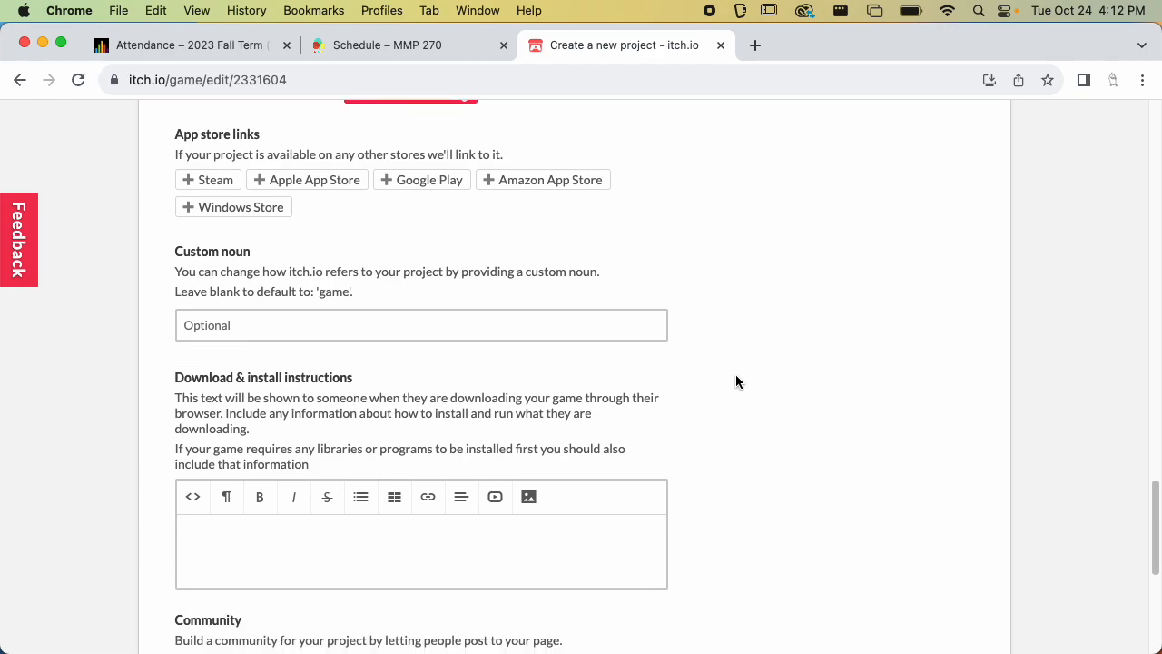
scroll(740, 390, down, 1)
click(471, 435)
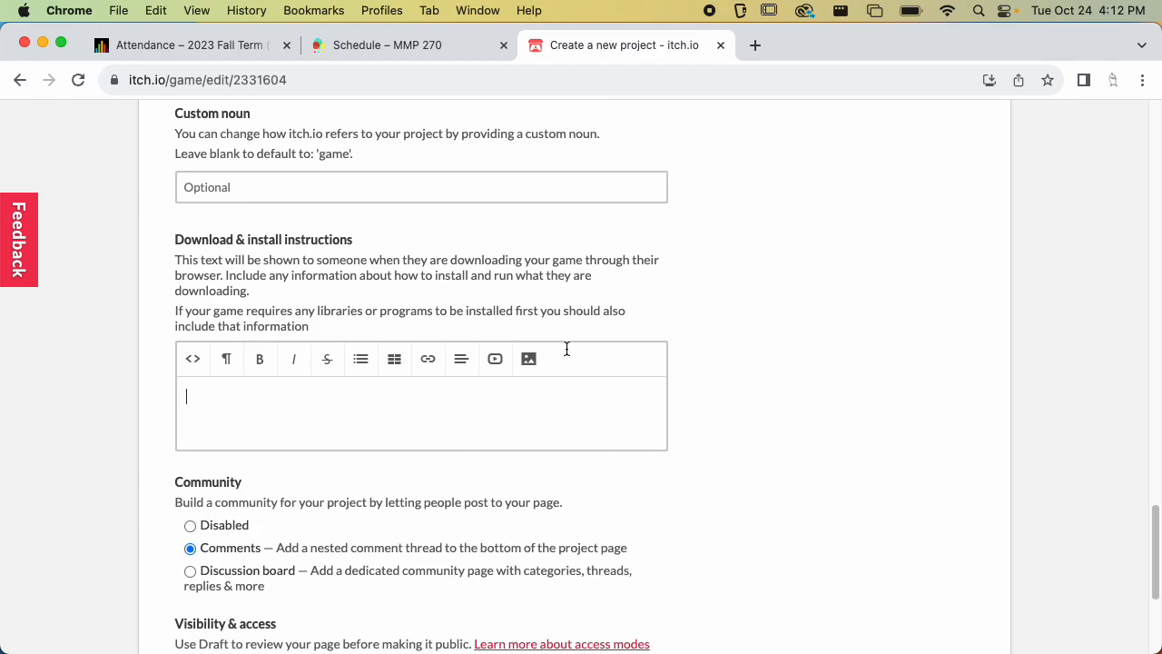
scroll(723, 331, down, 2)
scroll(723, 331, down, 2)
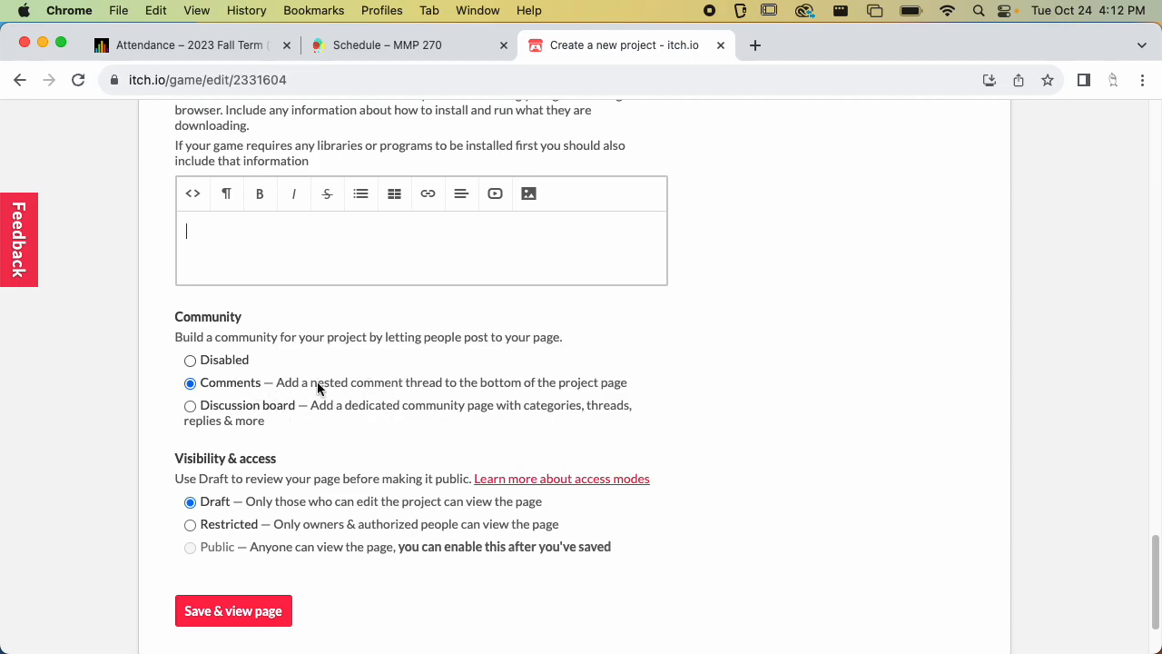
scroll(308, 389, down, 3)
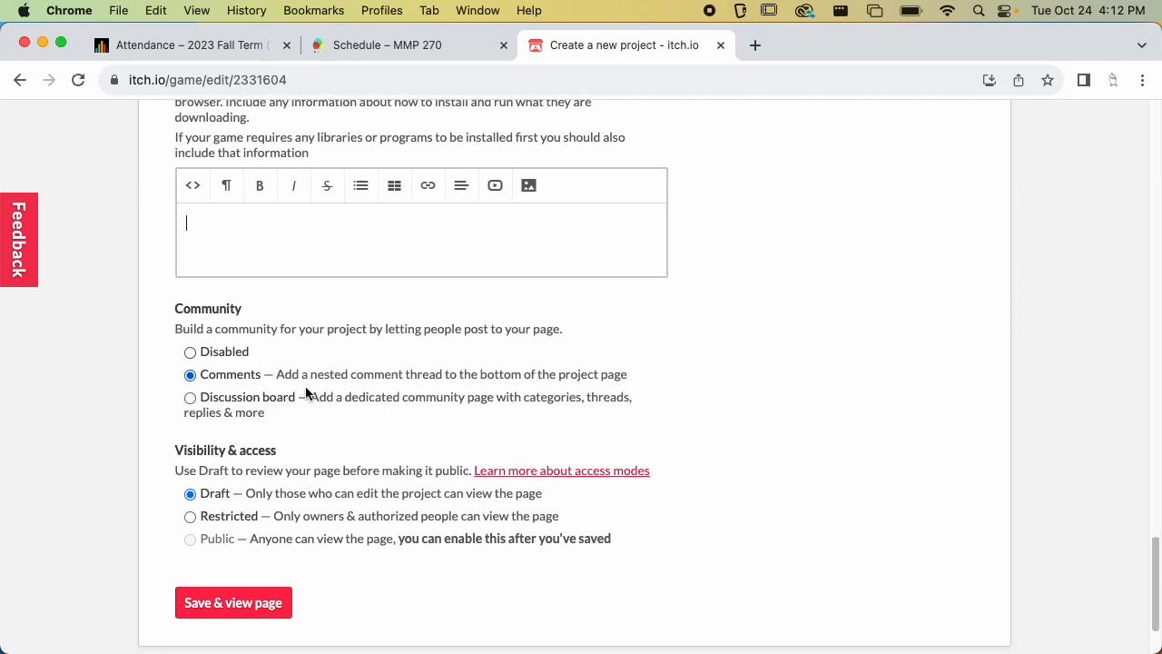
scroll(305, 392, down, 1)
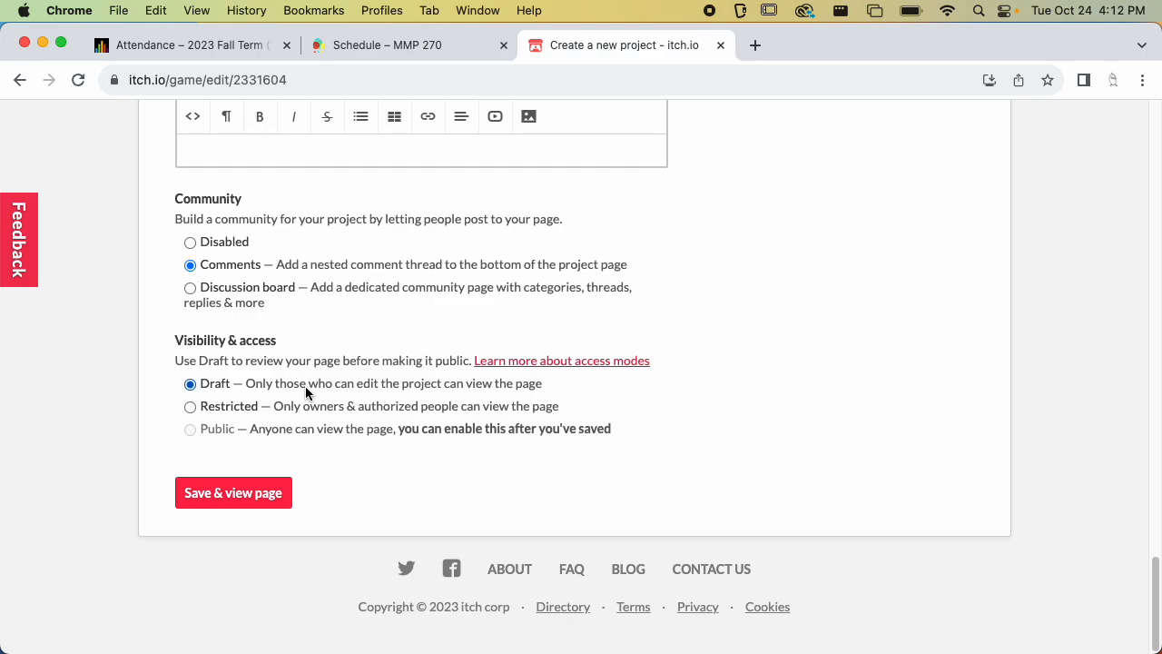
click(190, 435)
click(258, 490)
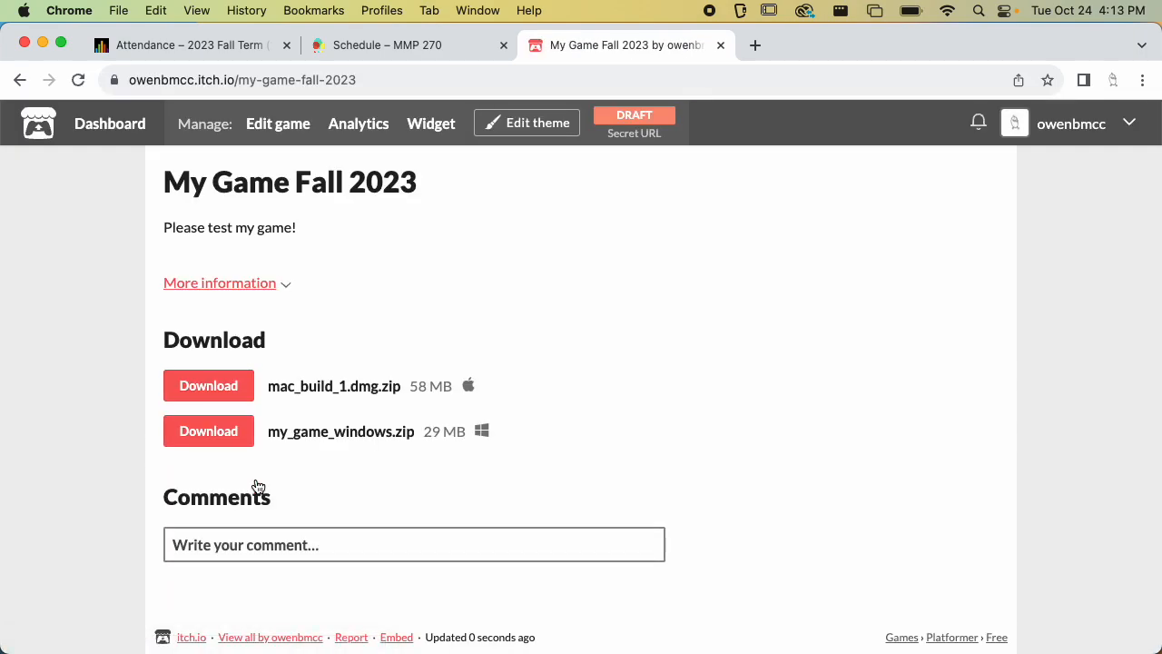
Open the game page URL in an incognito window to check whether it is publicly reachable
click(296, 81)
key(super+c)
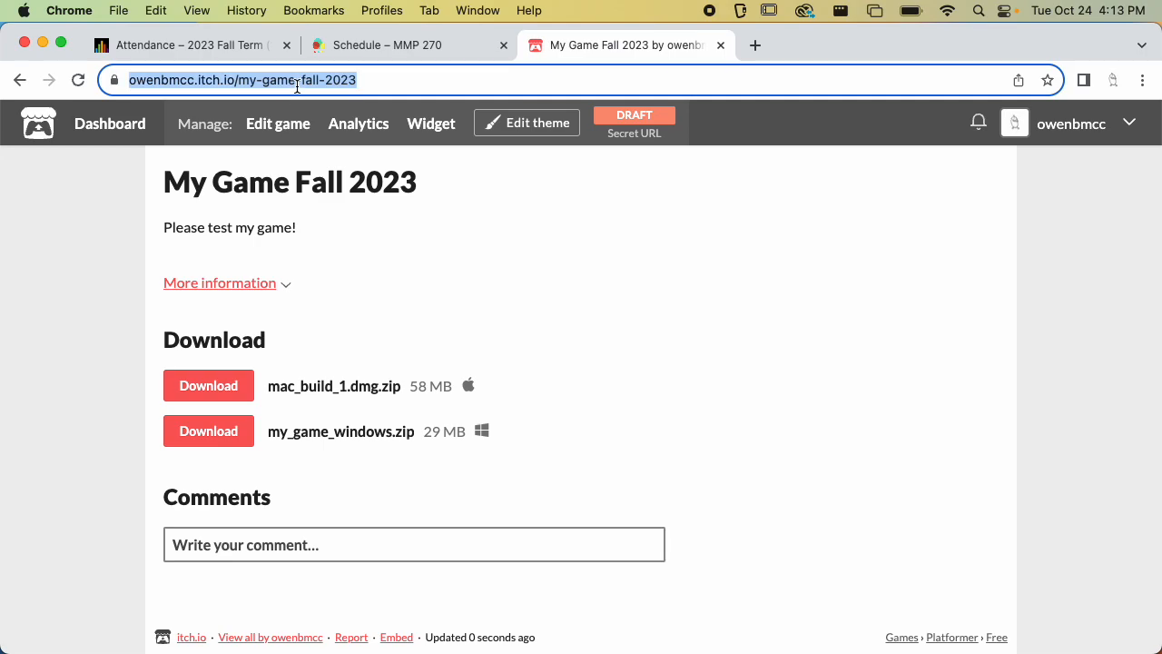
key(super+shift+n)
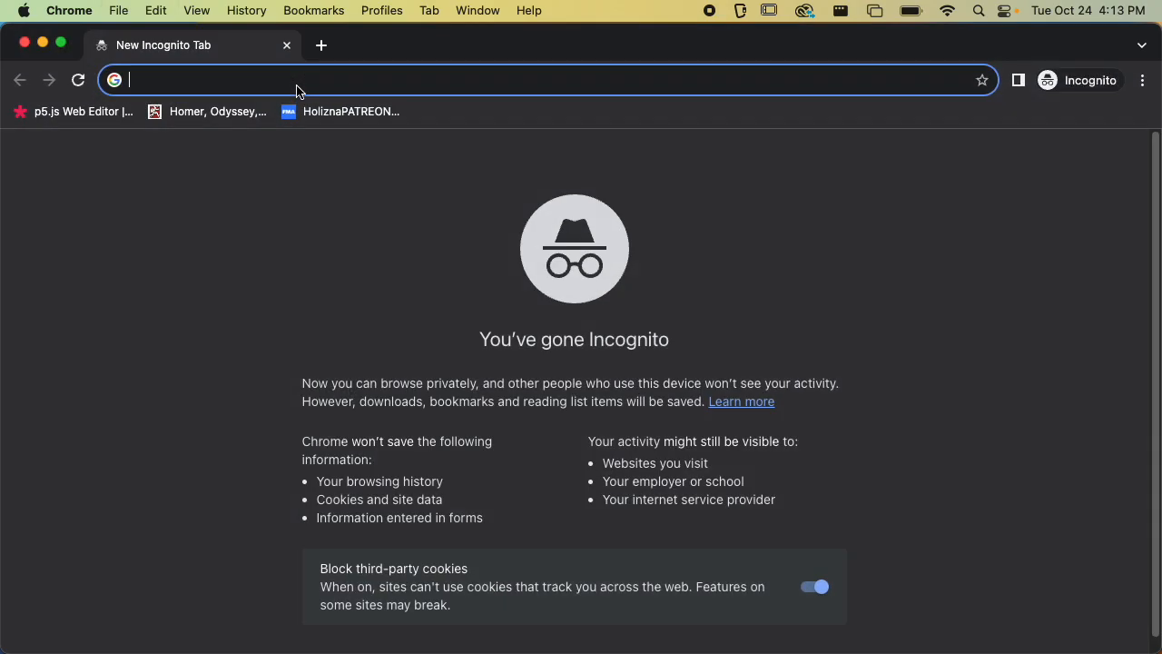
key(super+v)
key(Return)
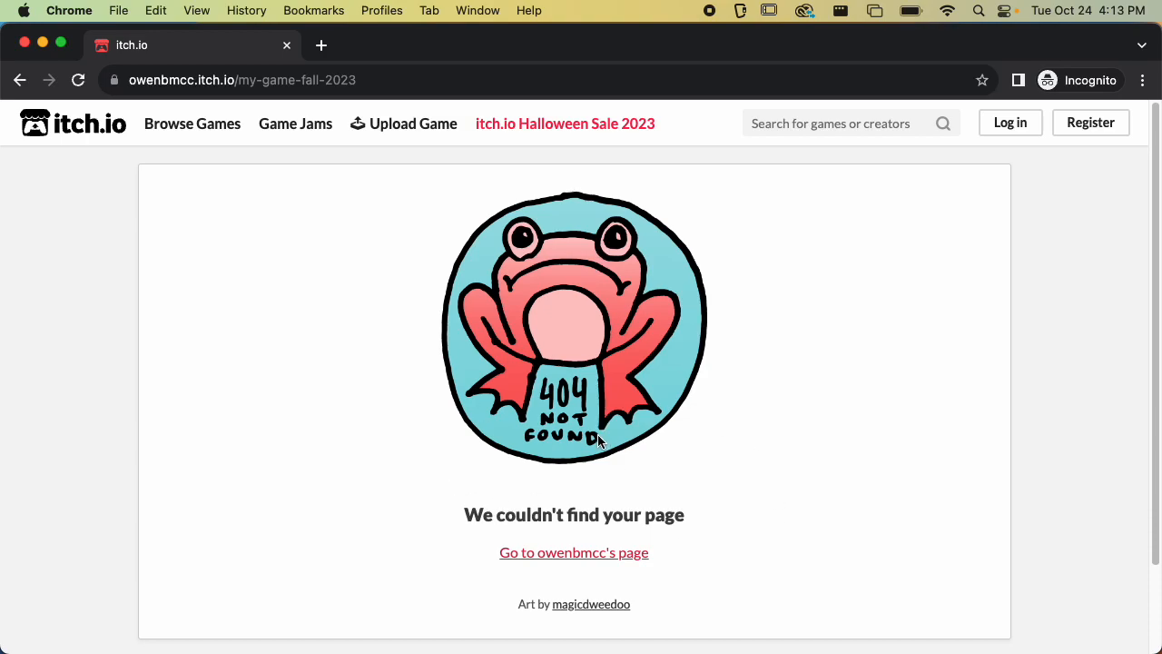
click(24, 42)
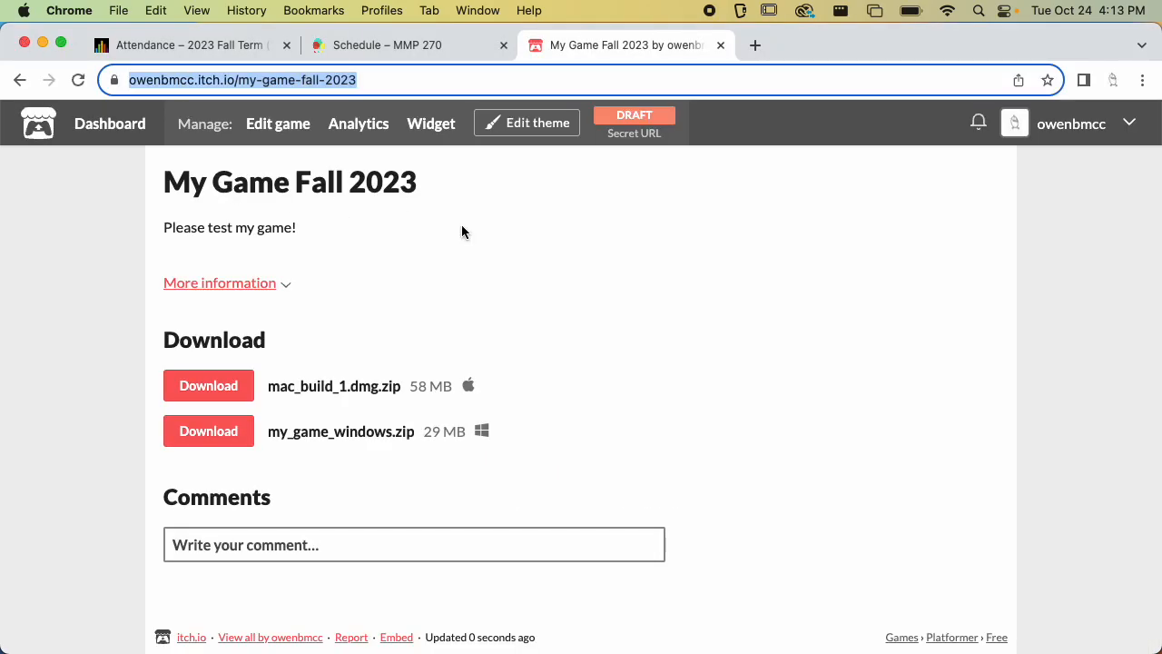
Open the page theme editor and set the text size to Very Large
scroll(433, 325, down, 1)
click(264, 289)
click(264, 289)
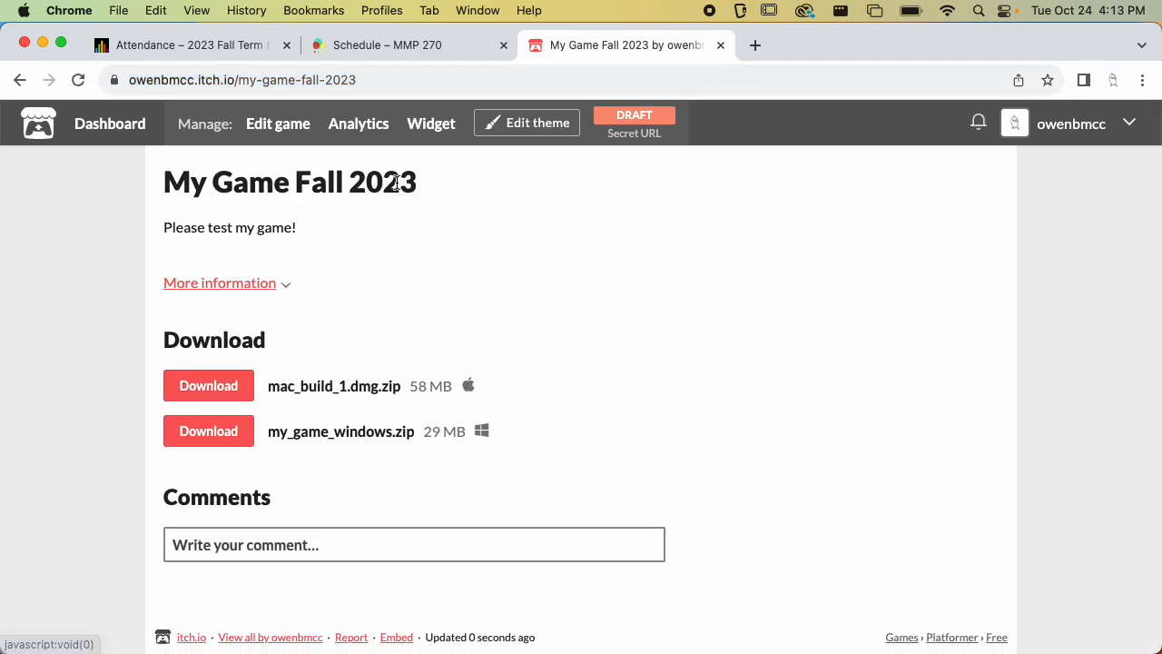
click(515, 127)
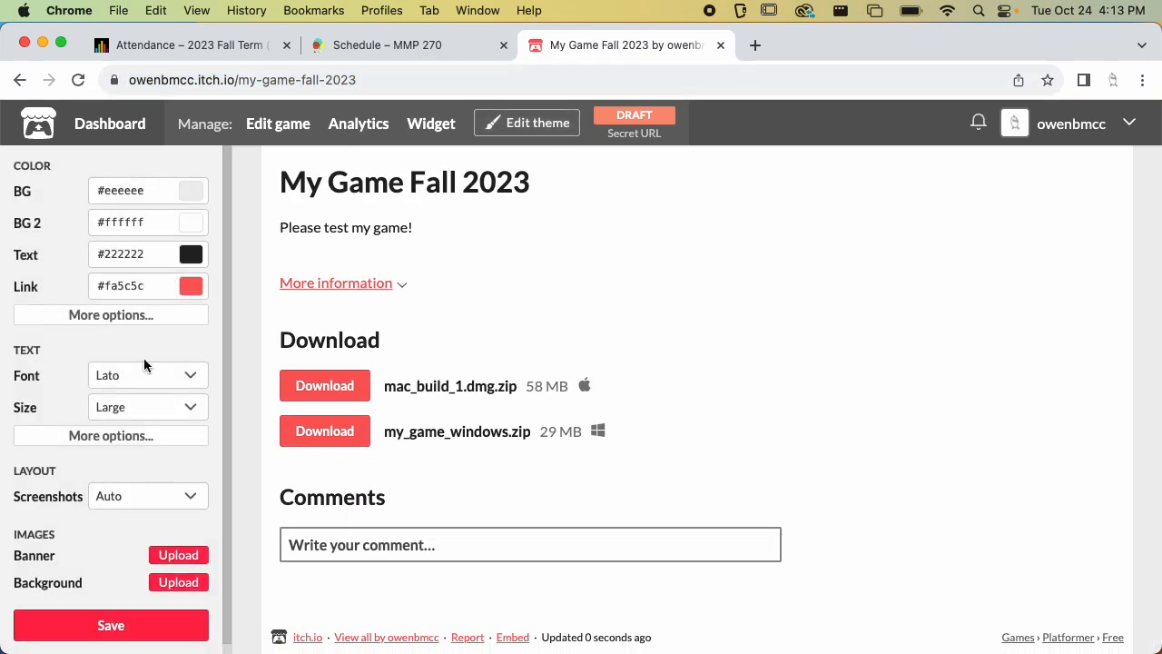
scroll(144, 364, down, 1)
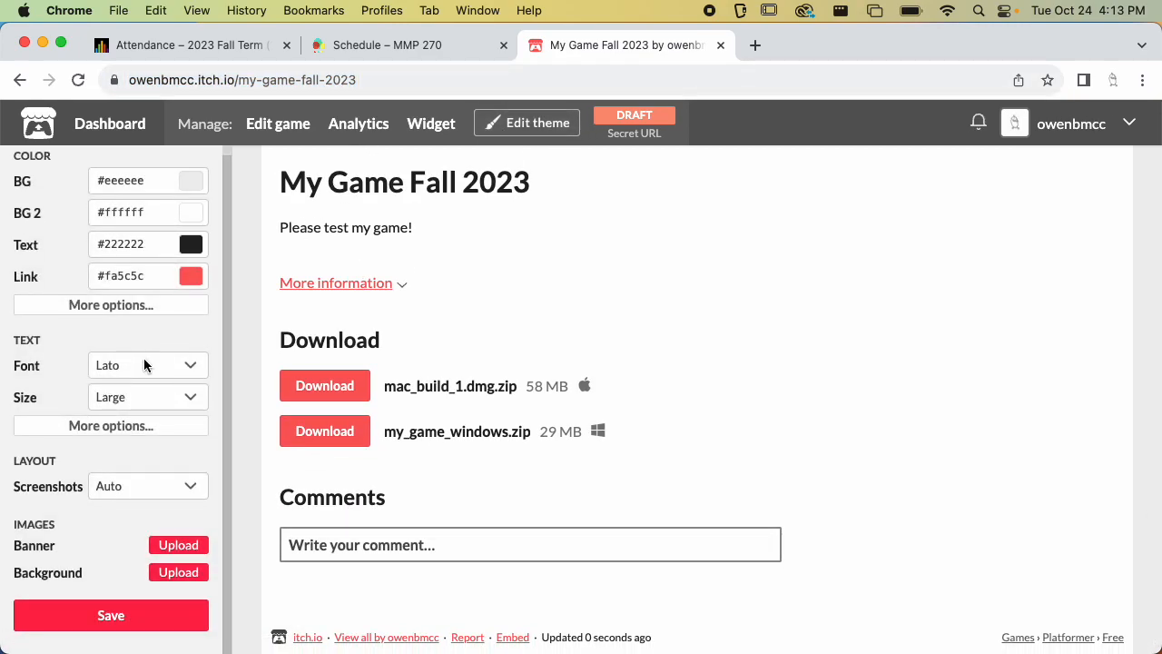
click(187, 395)
click(179, 416)
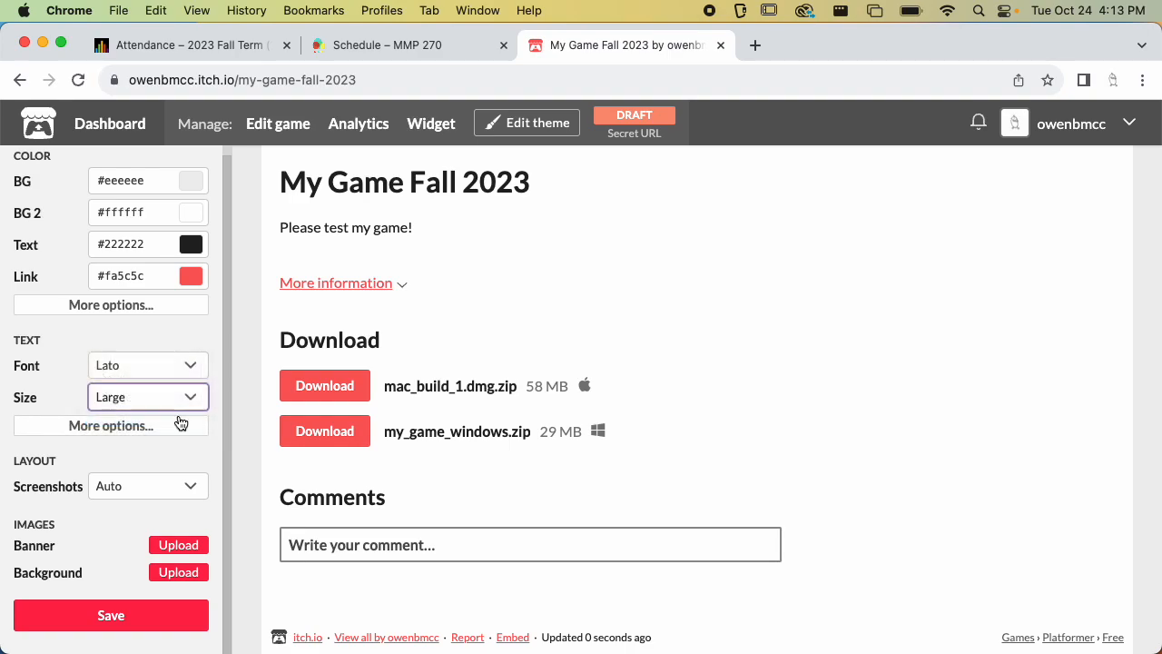
Set the page font to Pixel and save the theme
click(196, 367)
click(210, 327)
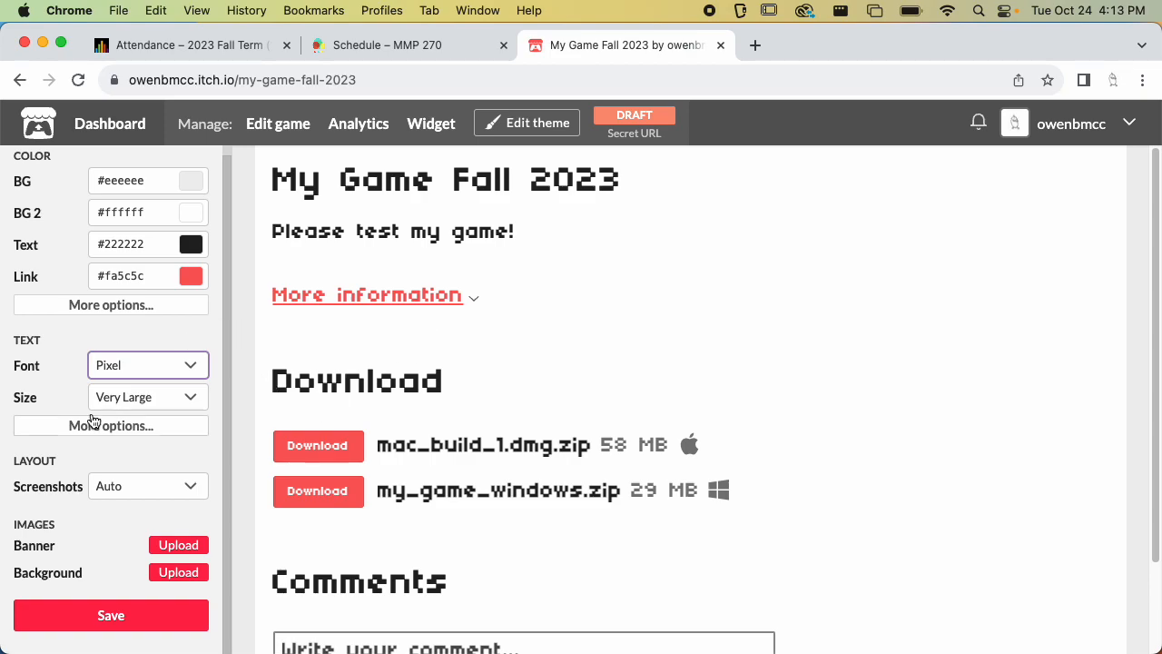
click(88, 624)
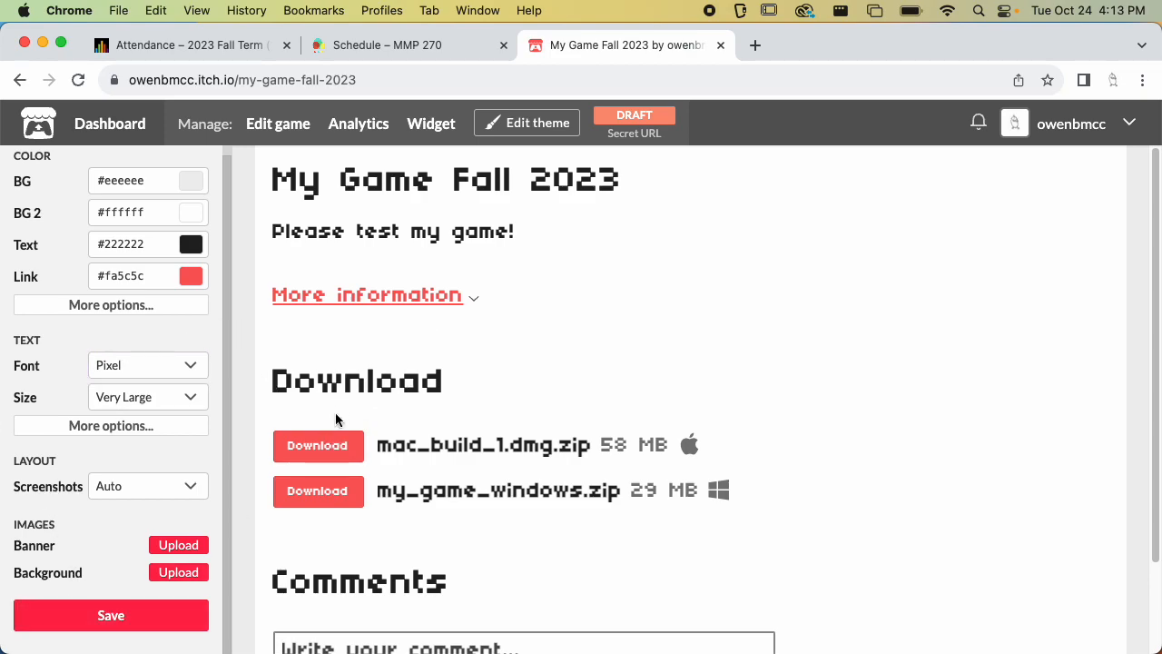
click(125, 611)
Return to the project's edit page and start uploading a cover image
click(635, 127)
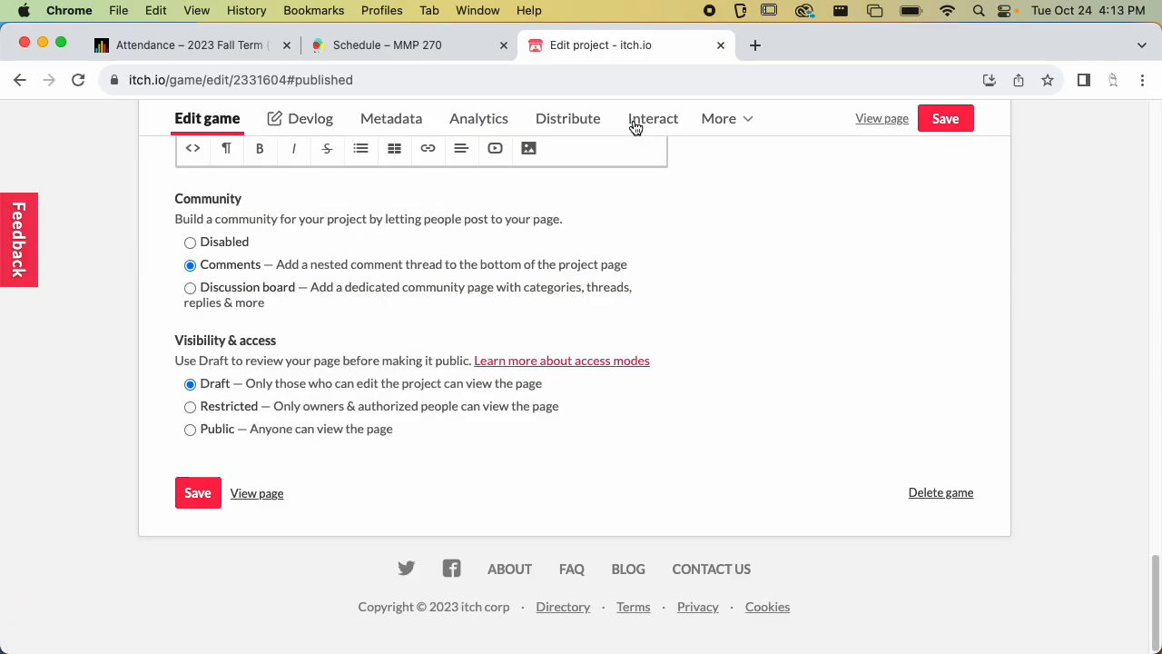
scroll(704, 445, up, 20)
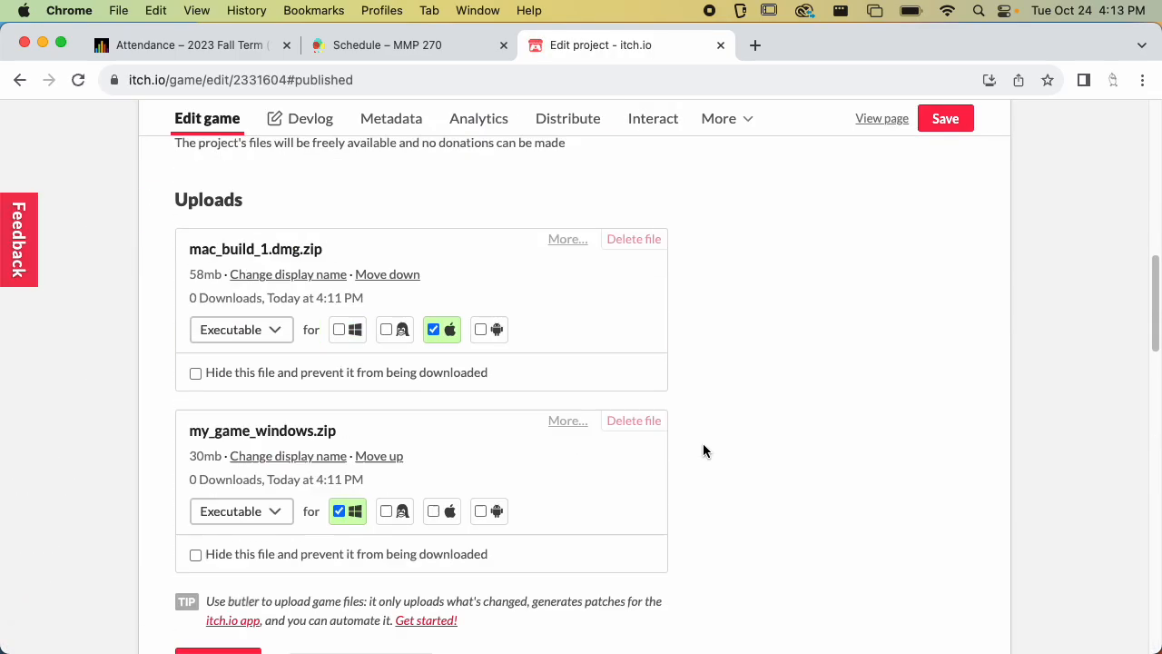
click(807, 419)
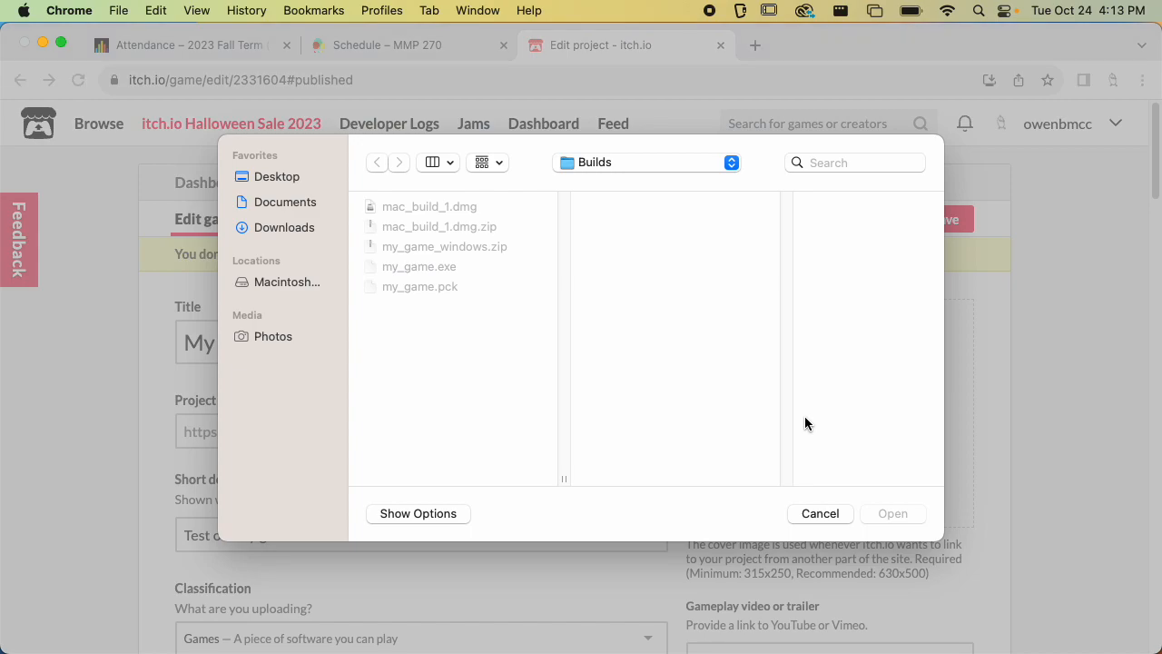
Try to upload obstacle_snake.png from the MyGame Sprites folder on the Desktop as the cover image
click(274, 177)
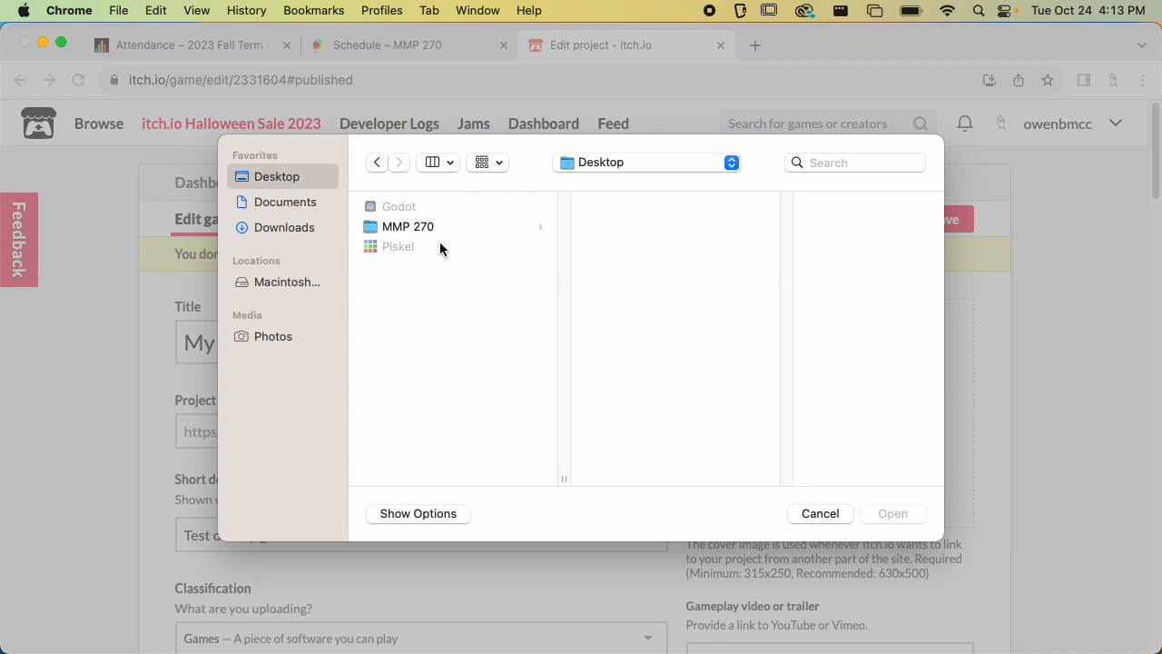
click(448, 229)
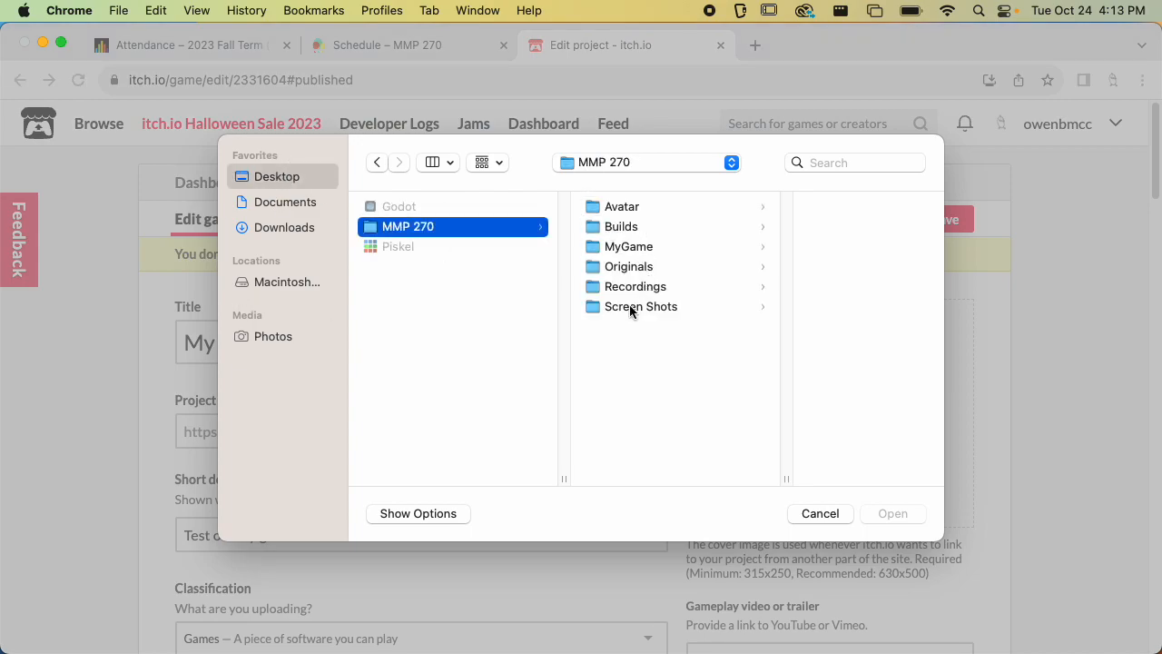
click(635, 247)
click(776, 346)
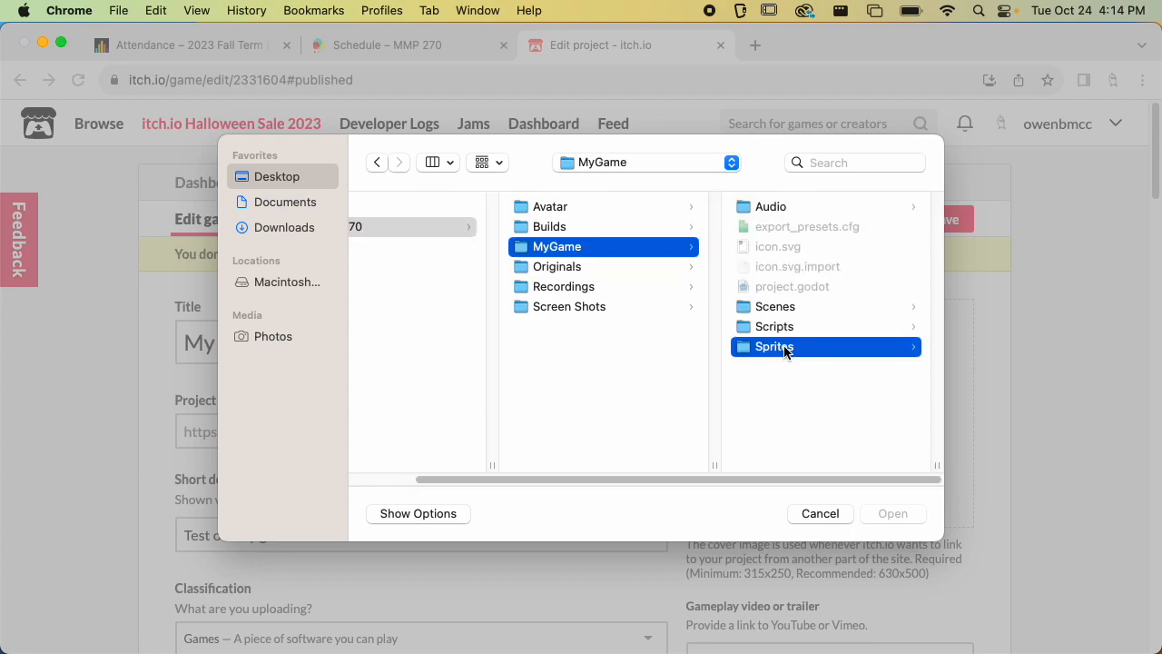
click(790, 207)
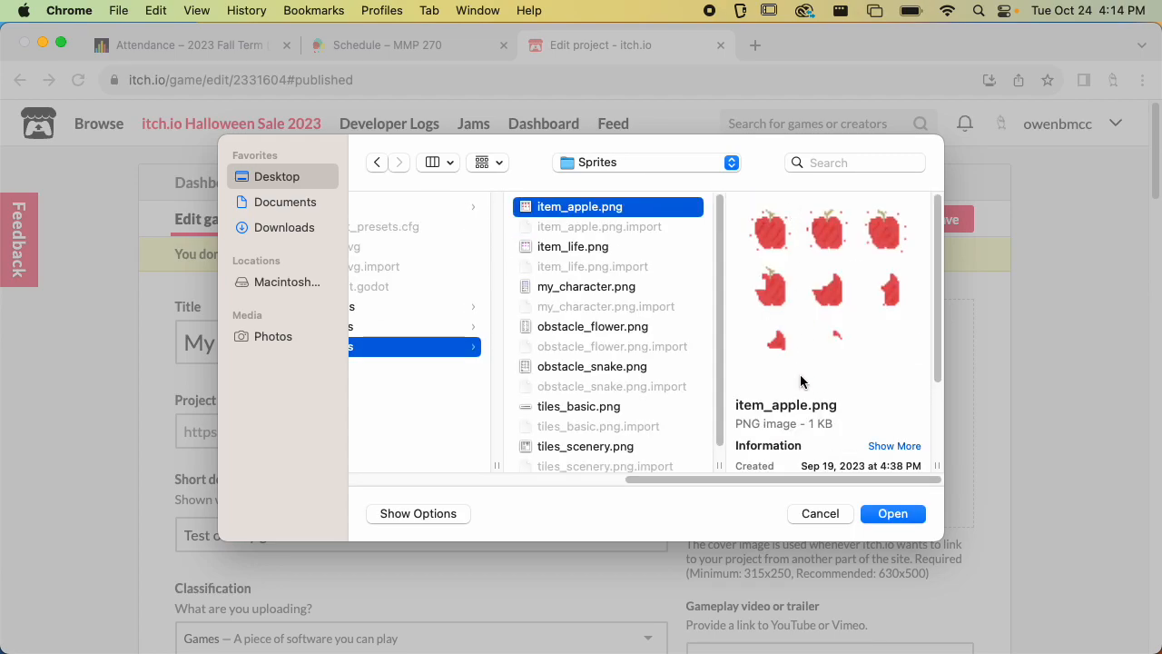
click(642, 245)
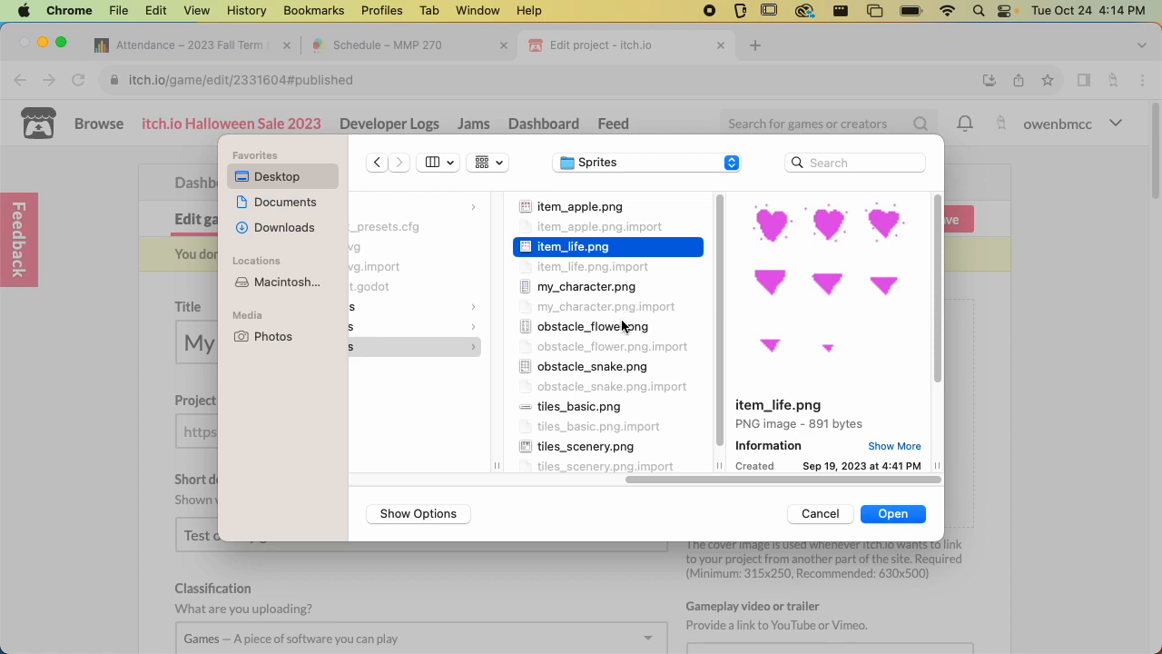
scroll(623, 332, down, 1)
click(586, 434)
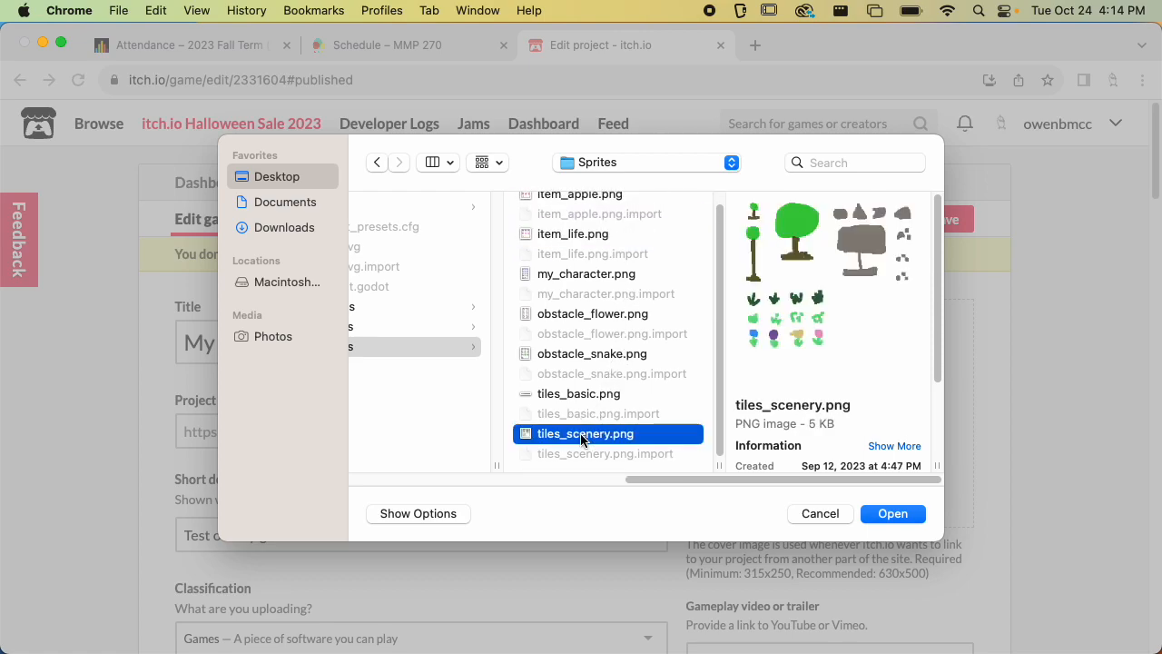
click(567, 356)
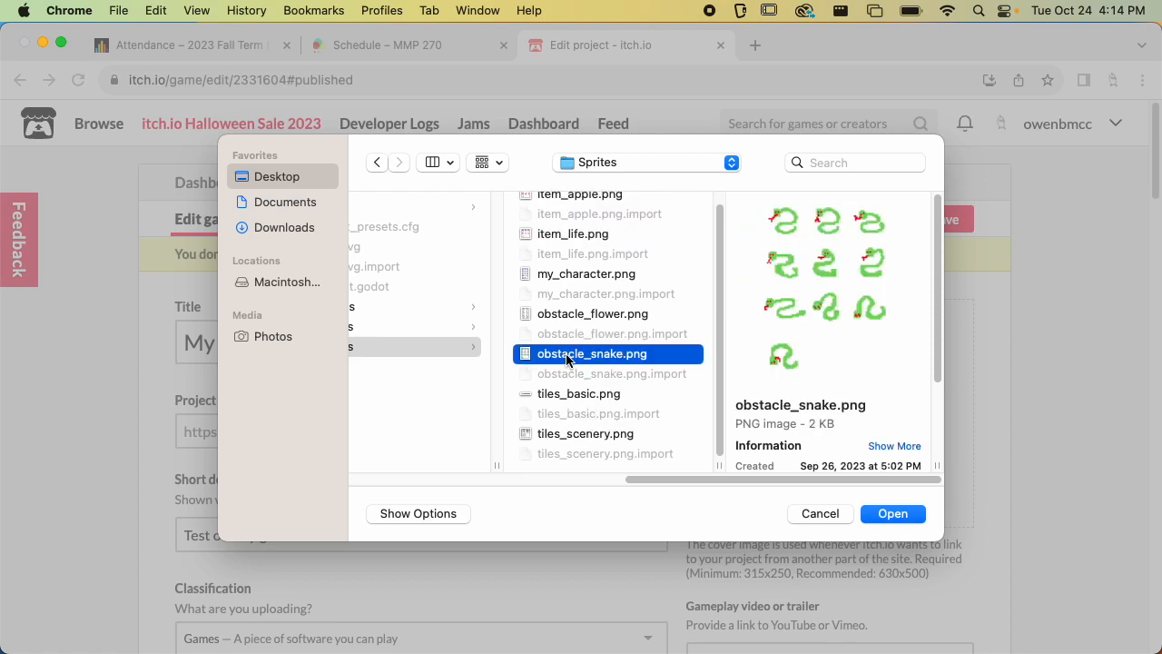
click(880, 515)
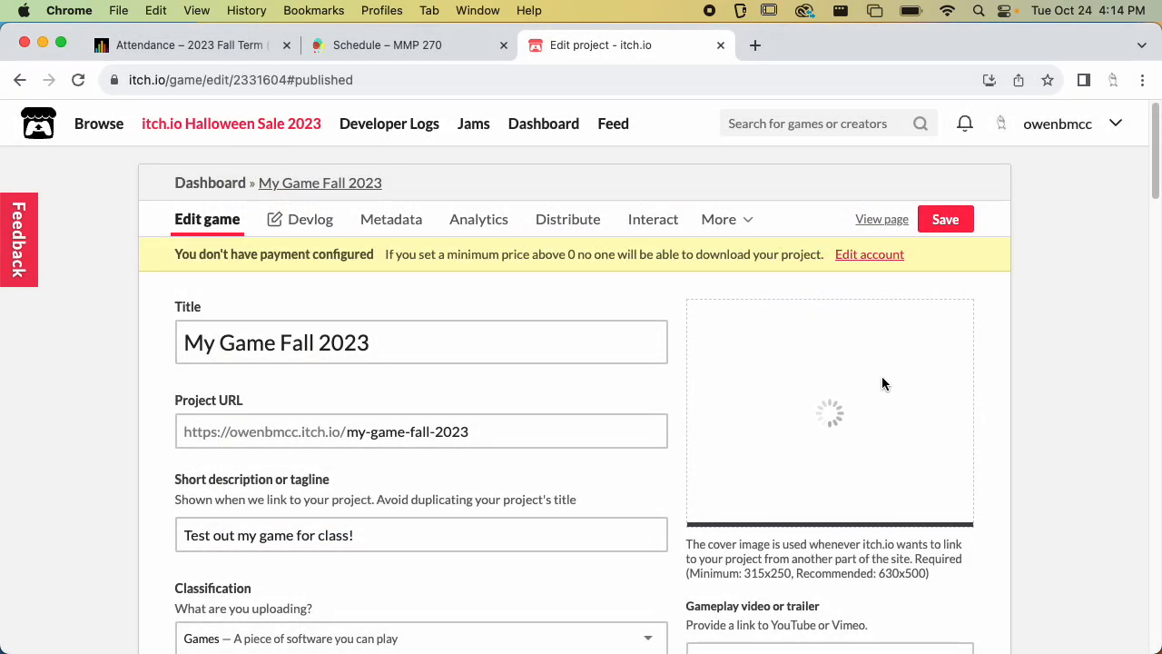
Set the project's visibility to Public and save the project
scroll(882, 375, down, 3)
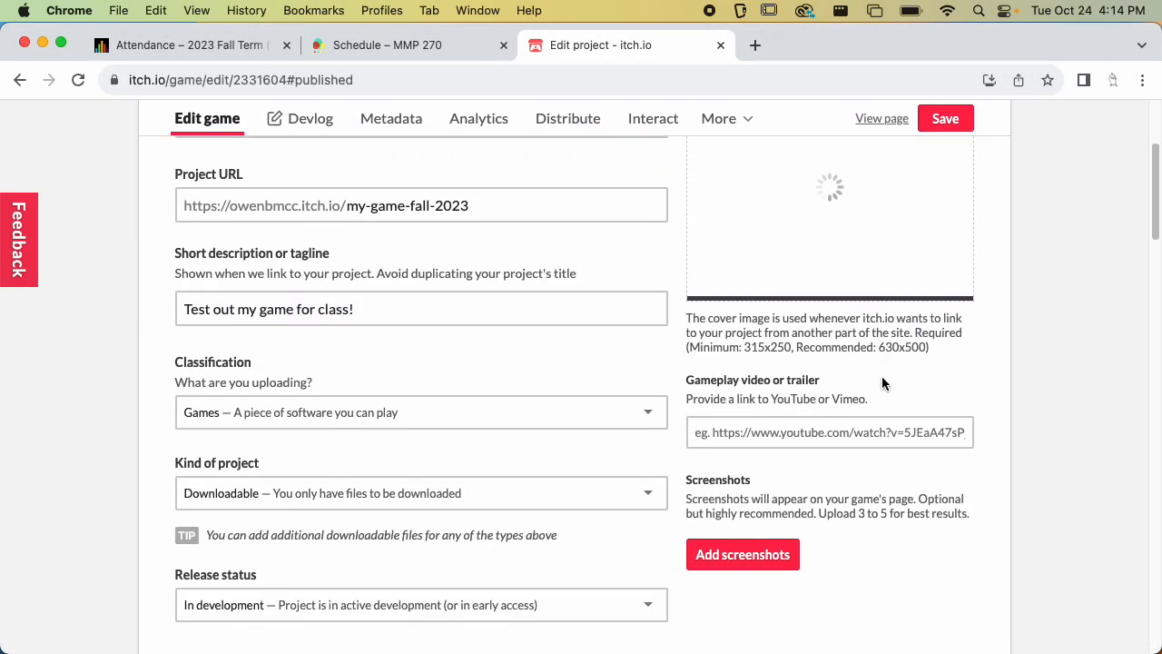
scroll(881, 378, down, 1)
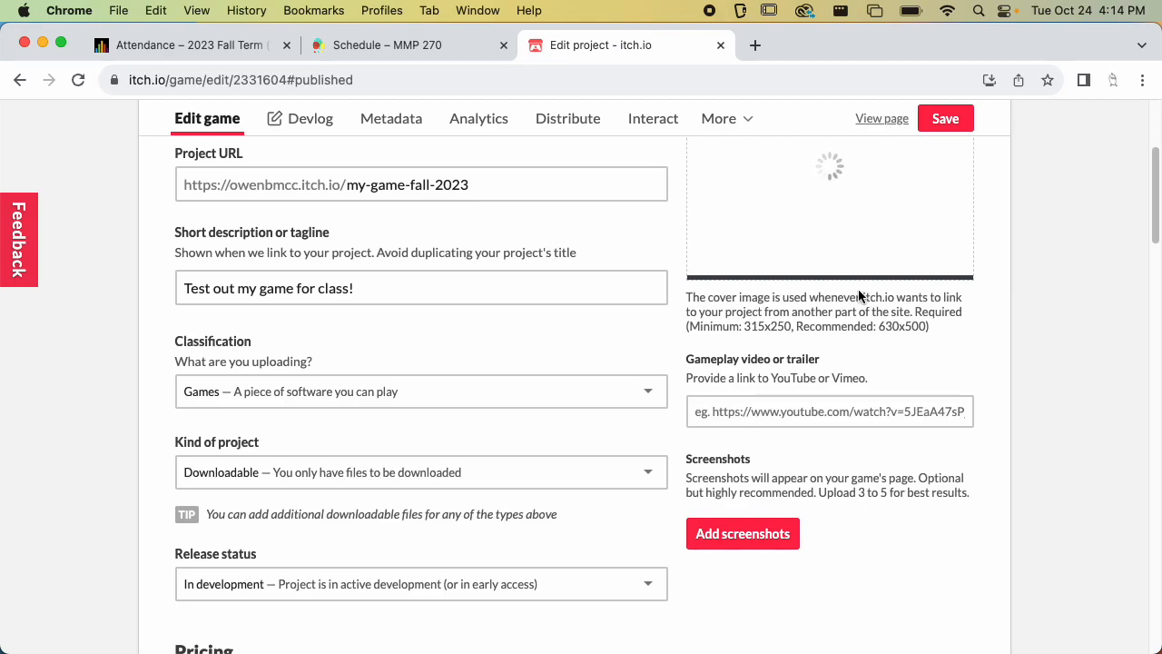
scroll(844, 272, up, 5)
scroll(582, 501, down, 15)
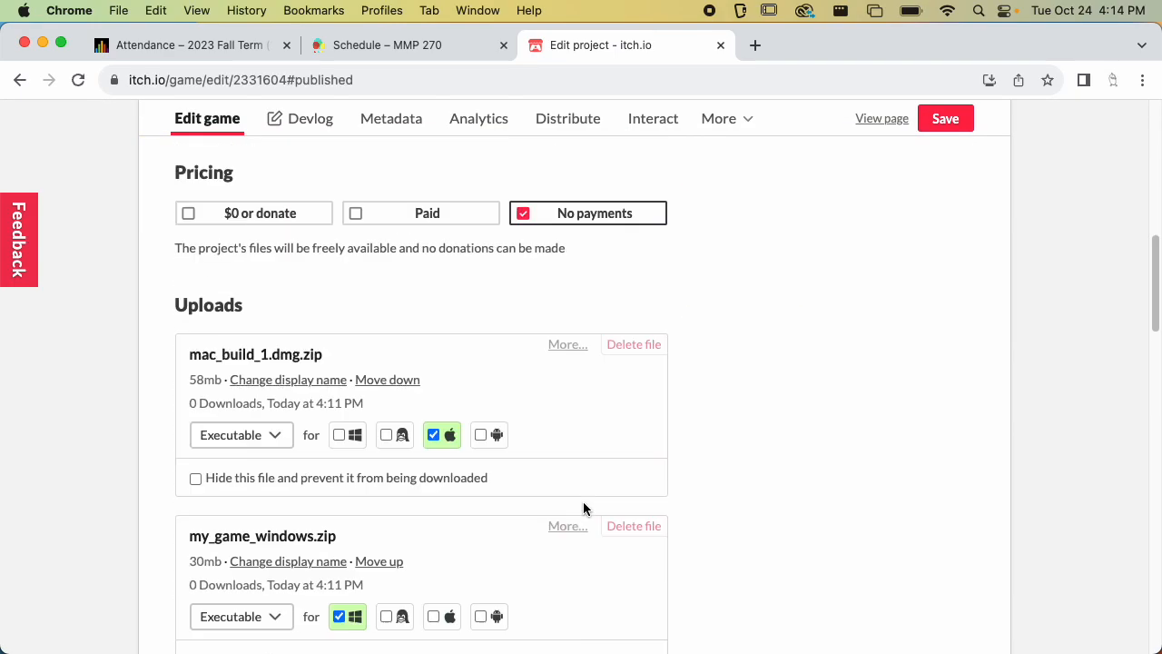
scroll(259, 409, down, 10)
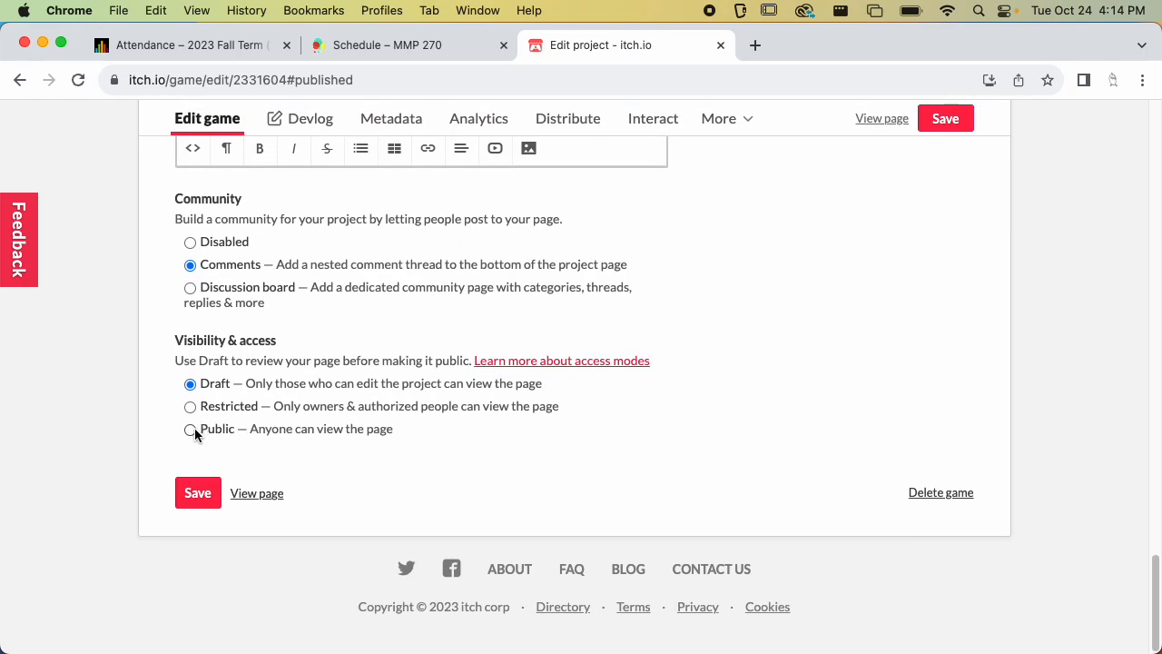
click(192, 415)
click(197, 496)
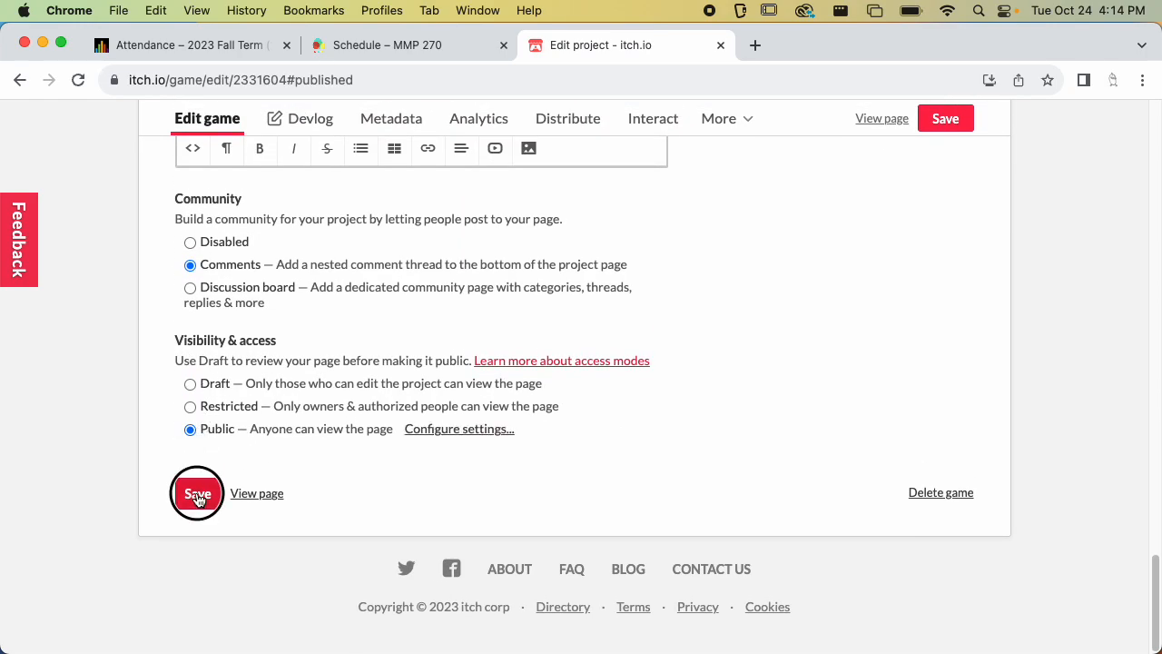
View the game page and open its URL in an incognito window to check public access
click(246, 498)
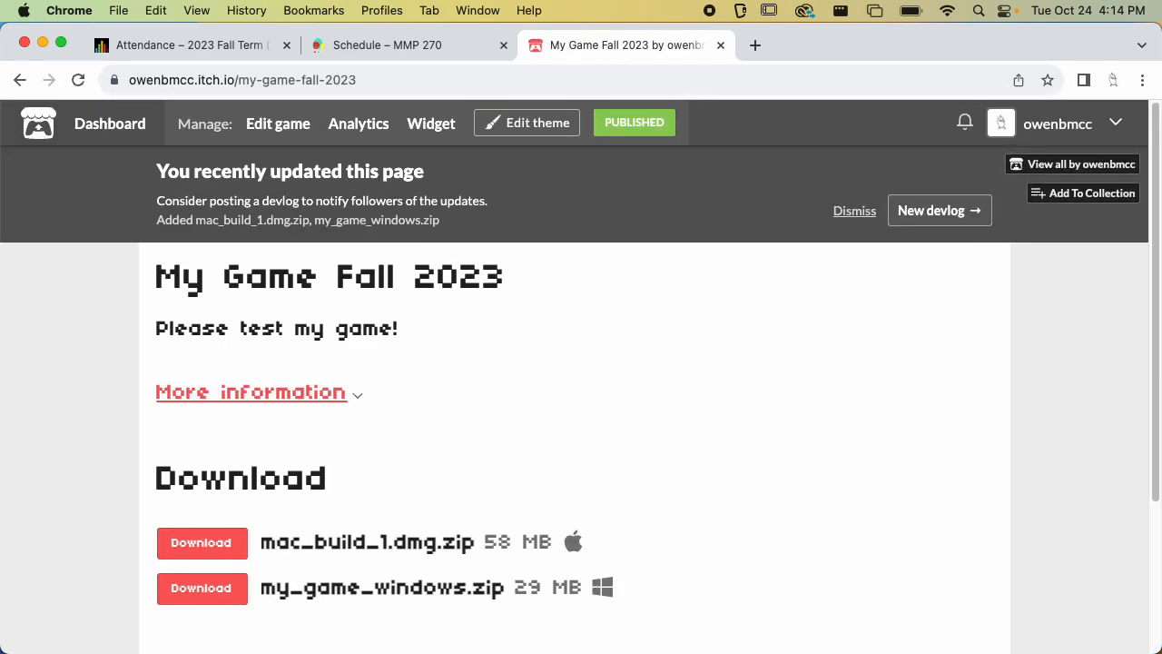
click(336, 81)
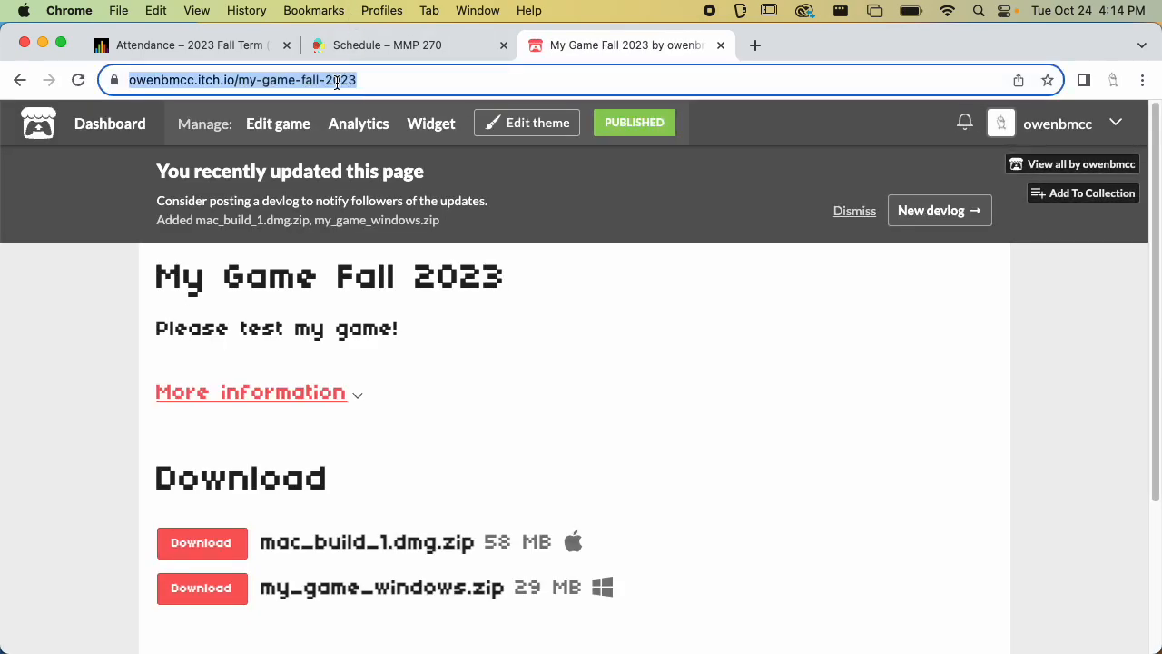
key(super+c)
key(super+shift+n)
key(super+v)
key(Return)
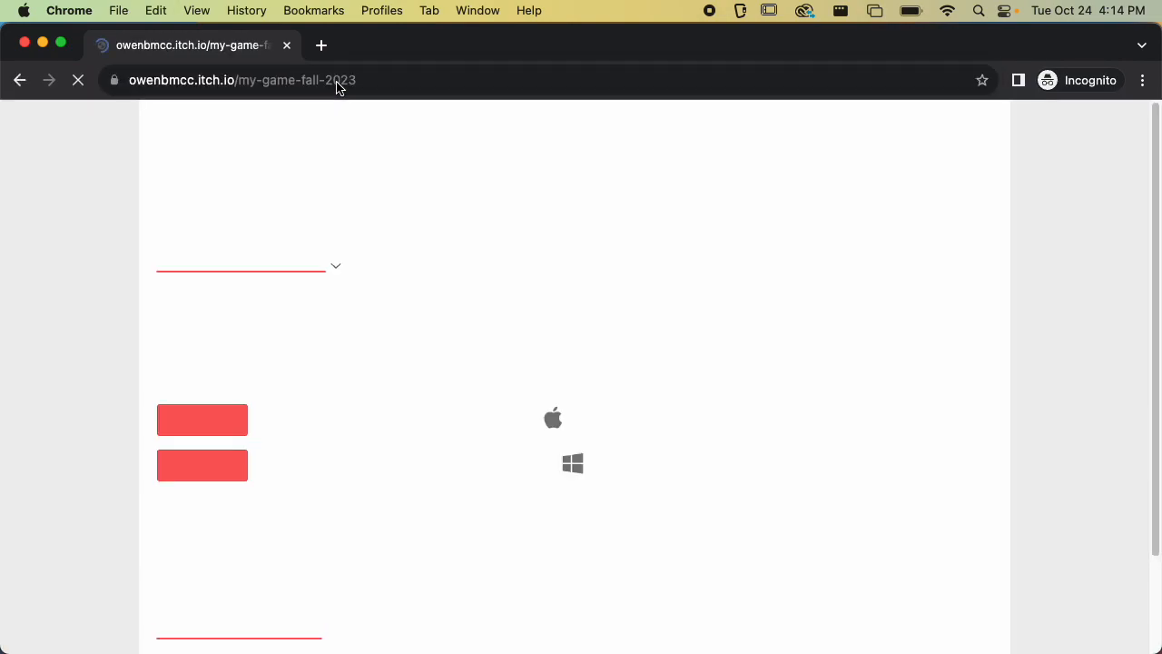
scroll(413, 343, down, 2)
scroll(291, 381, up, 2)
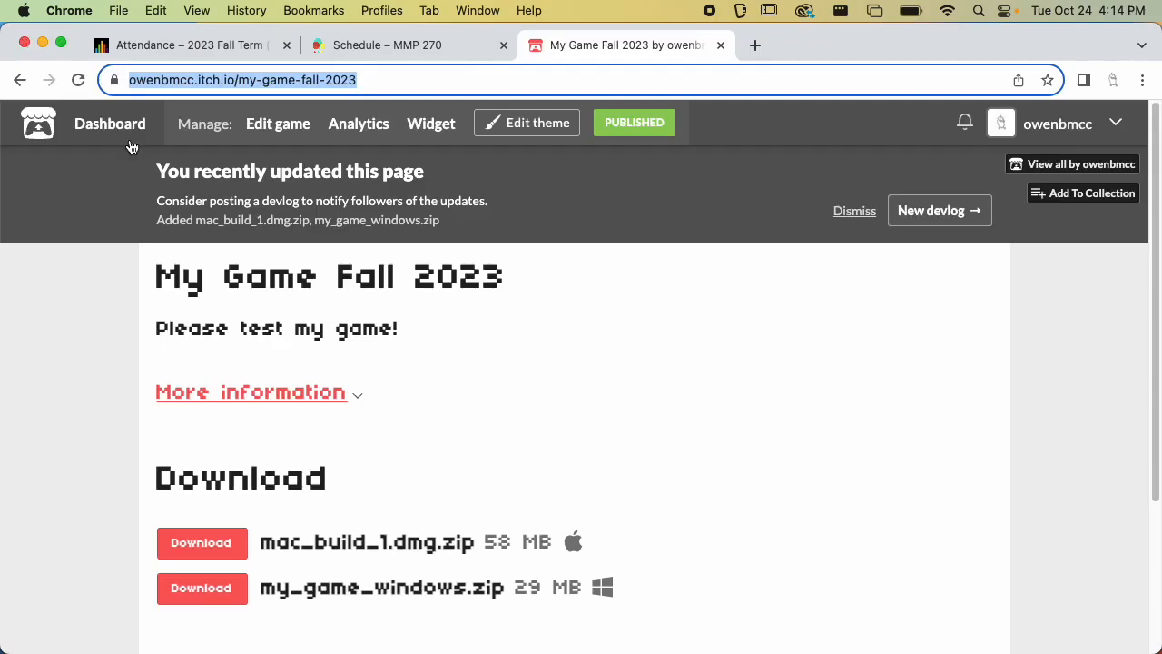
Close the incognito window and reload the game page in the original window
click(24, 43)
scroll(201, 328, down, 1)
scroll(201, 328, up, 1)
click(79, 80)
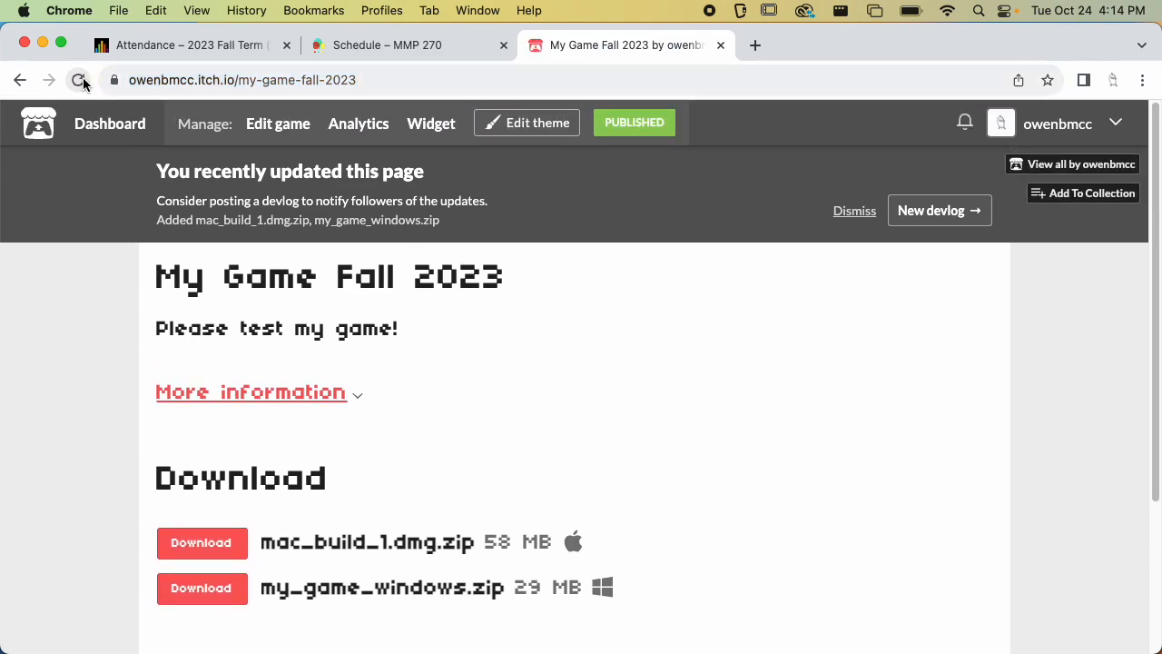
Return to the edit page and upload obstacle_snake.png as the cover image again
click(287, 132)
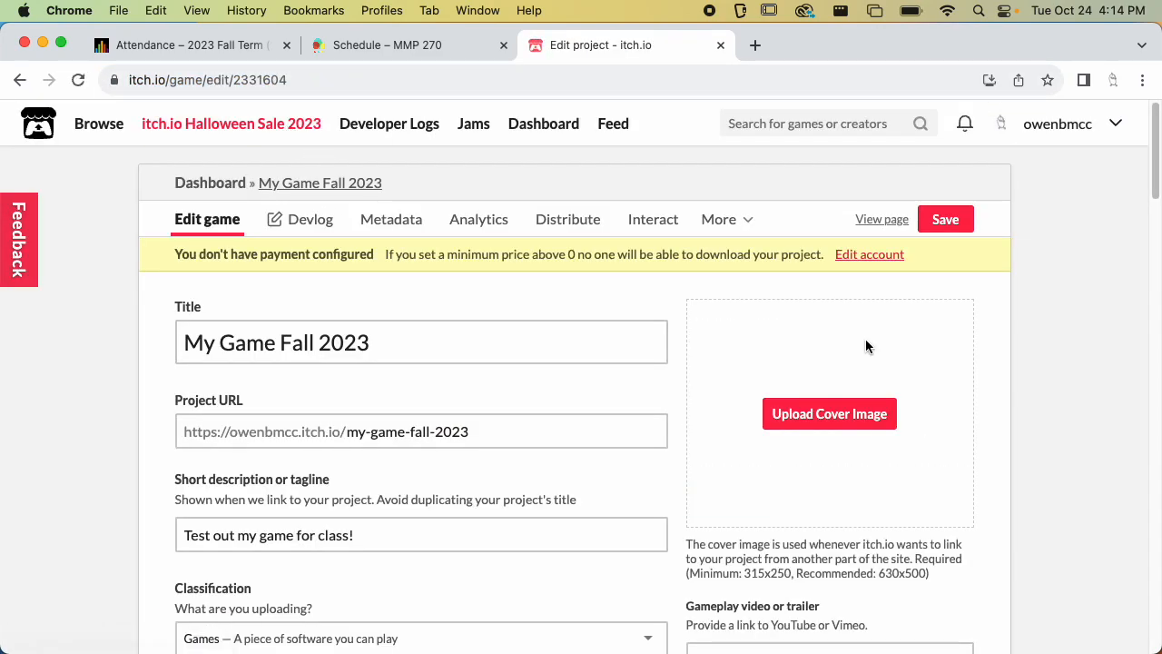
click(843, 406)
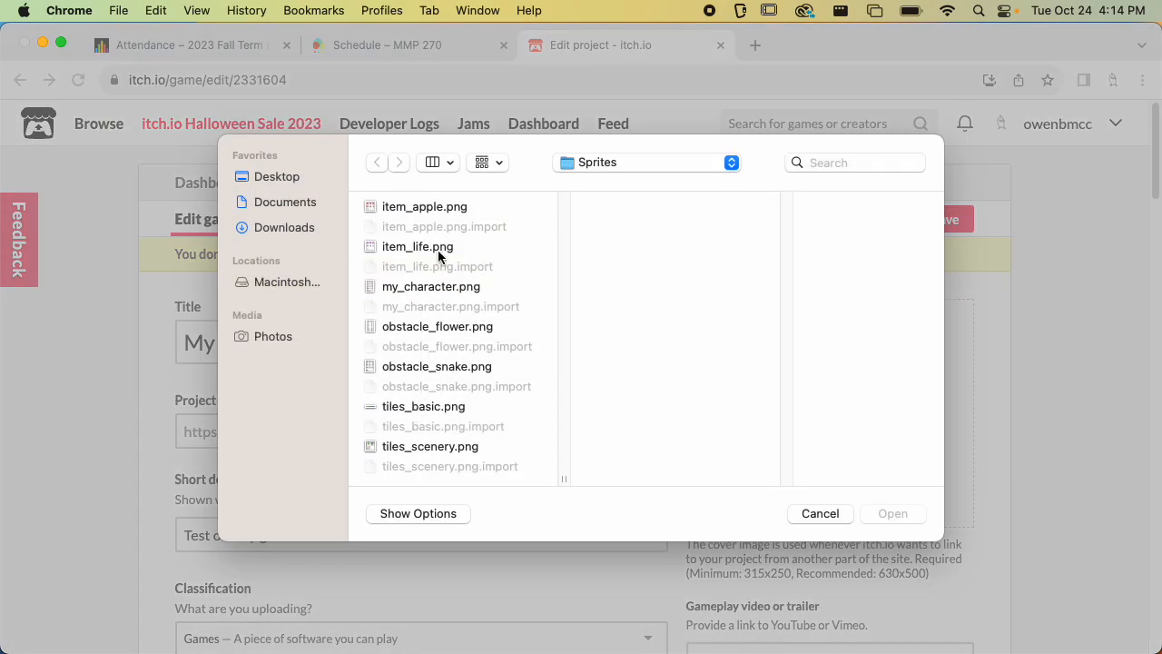
click(416, 370)
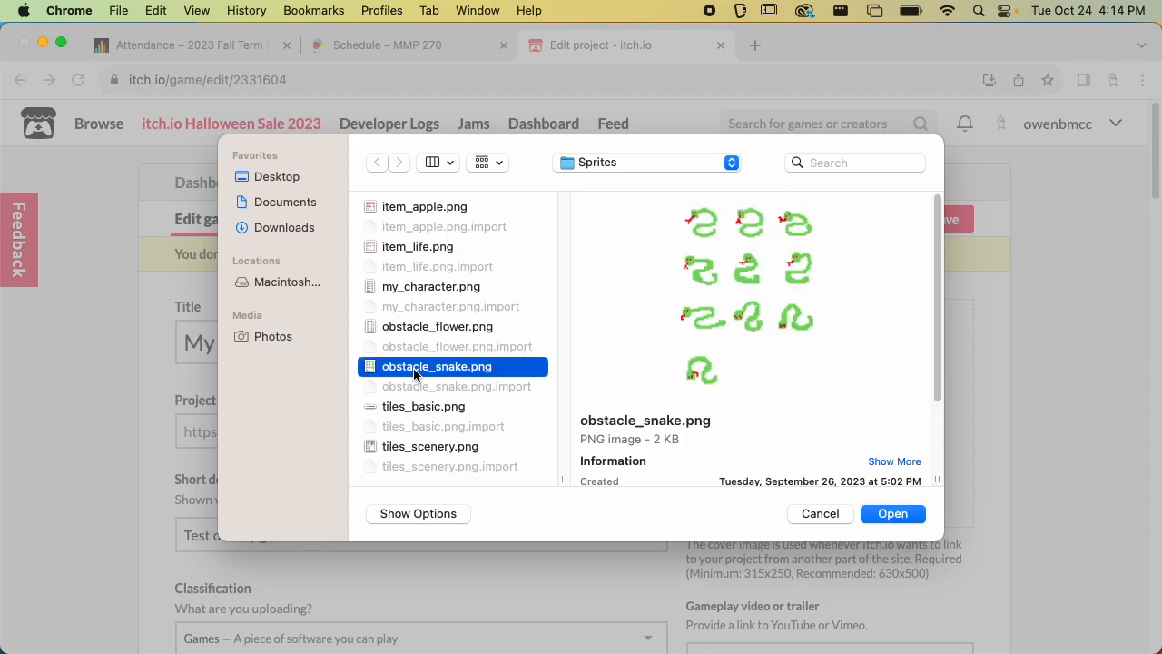
double_click(413, 372)
Save the project edits while the cover image uploads
scroll(878, 400, down, 3)
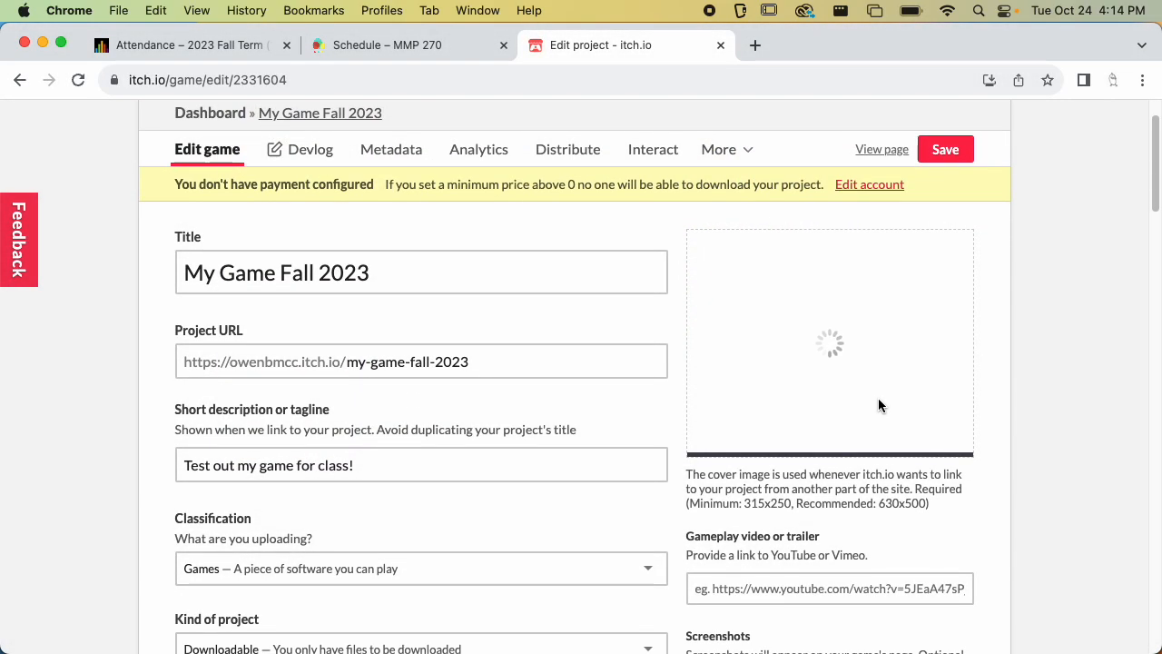
scroll(872, 427, down, 3)
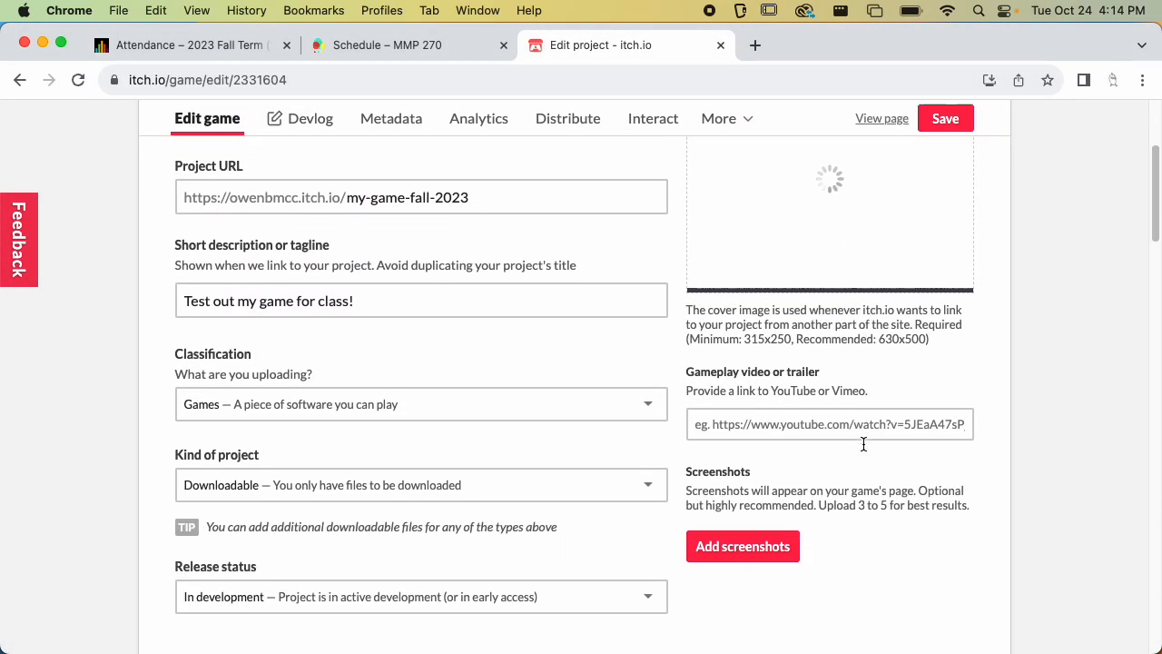
scroll(863, 445, down, 2)
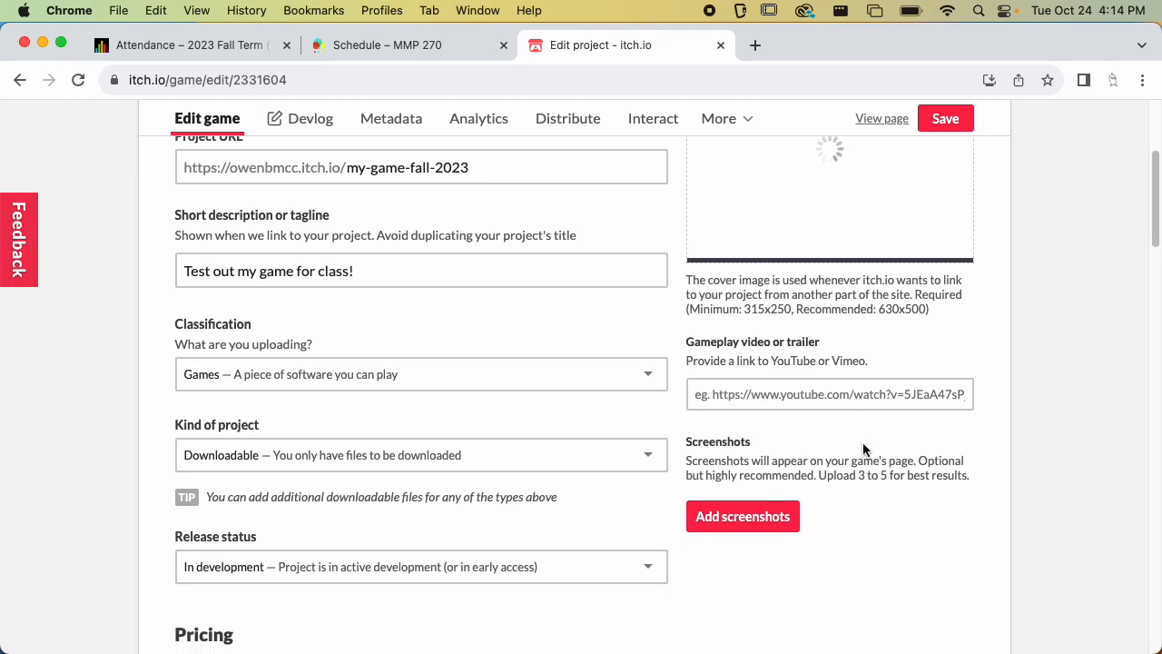
scroll(863, 448, down, 10)
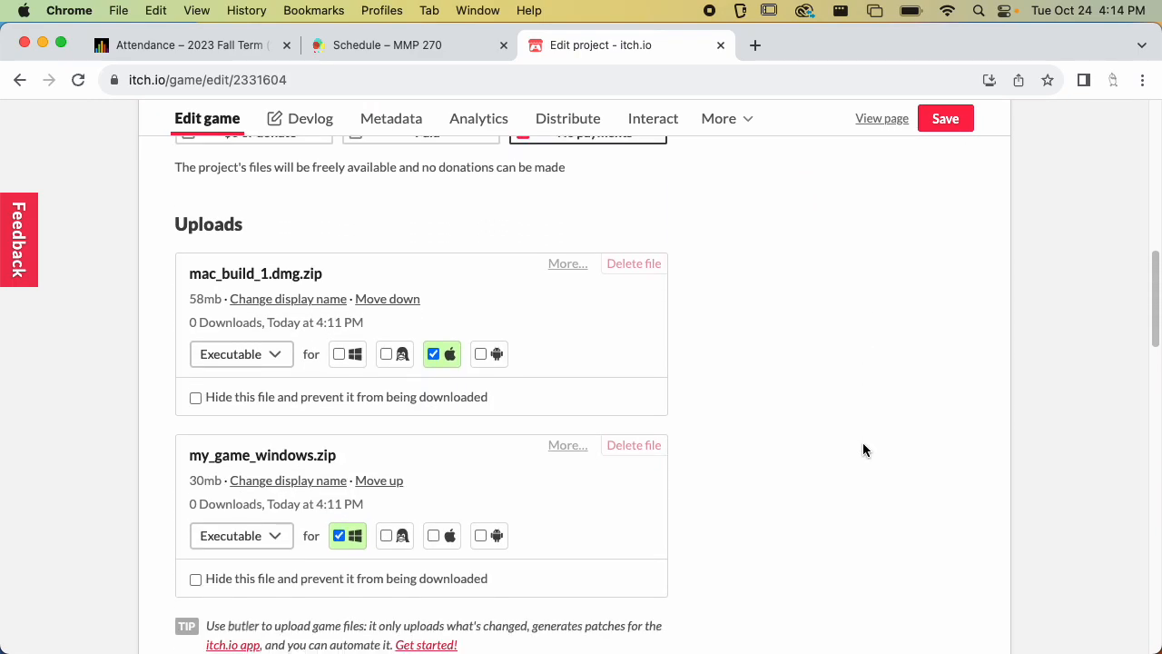
scroll(863, 442, up, 15)
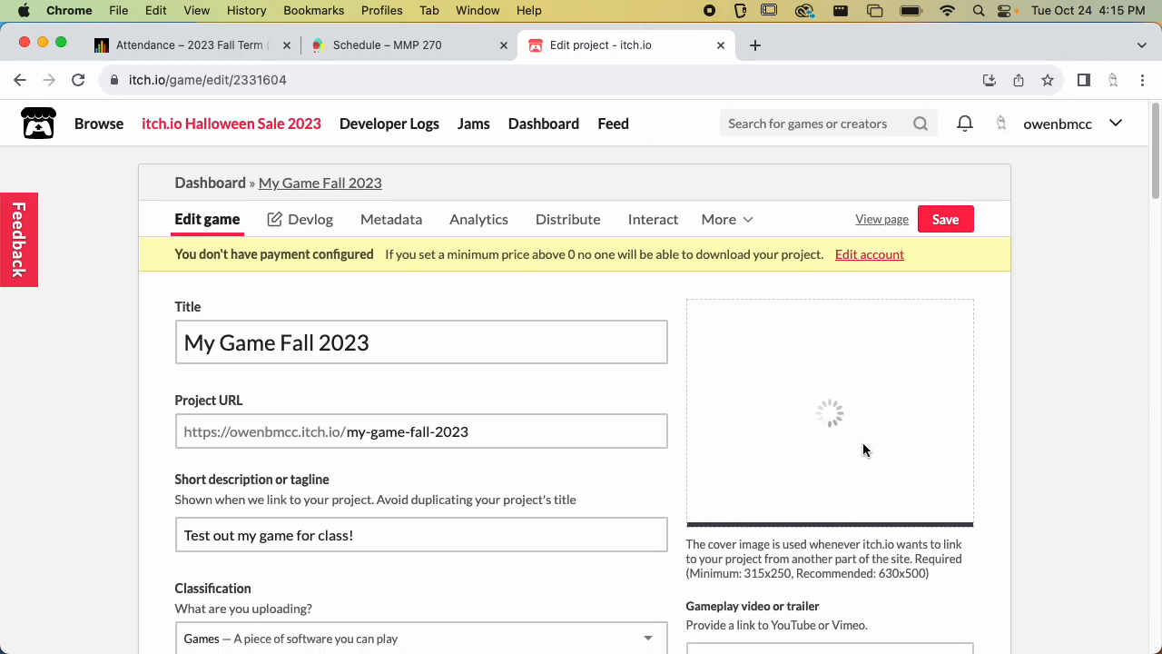
scroll(527, 372, down, 10)
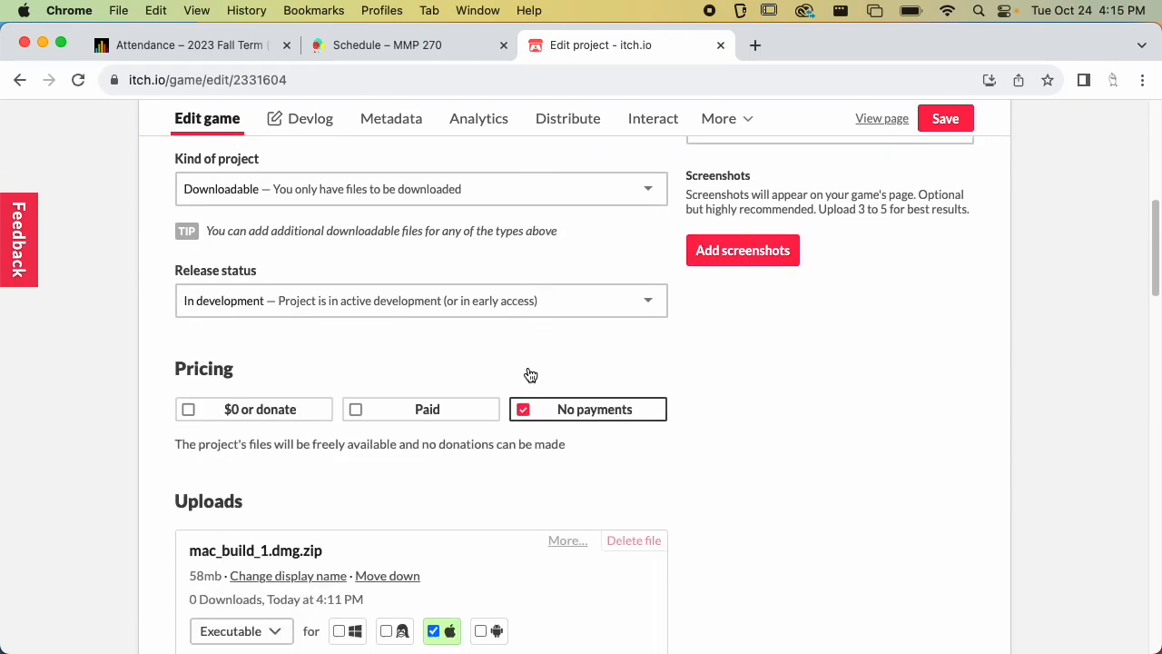
scroll(553, 482, up, 10)
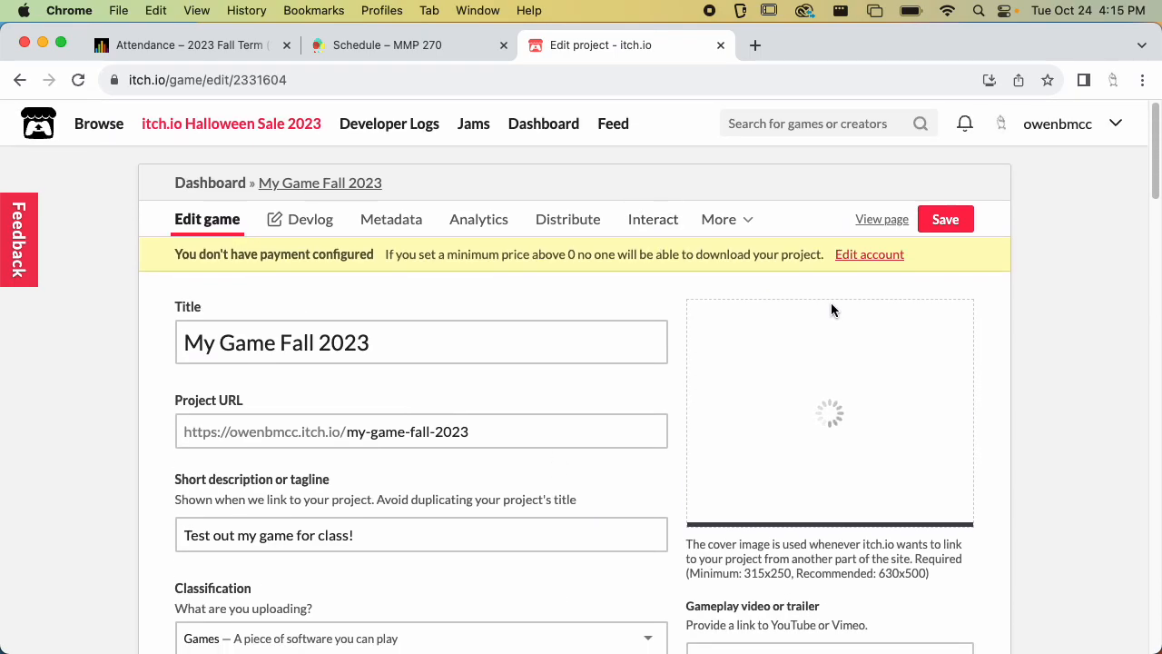
scroll(788, 423, down, 2)
scroll(787, 423, up, 2)
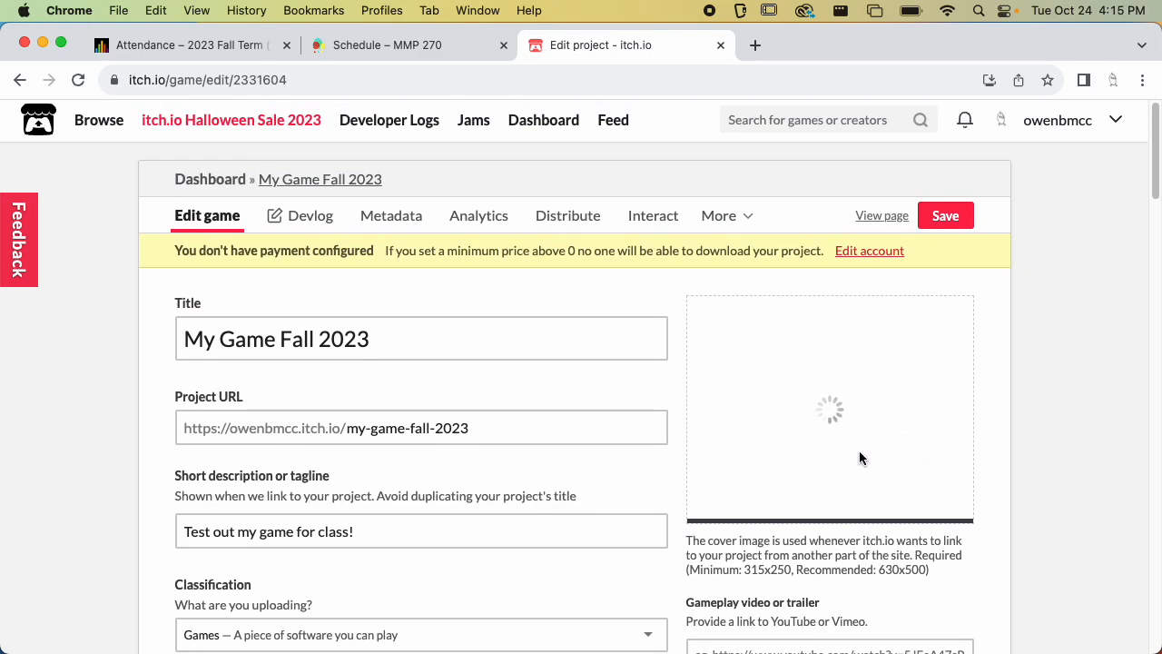
click(947, 218)
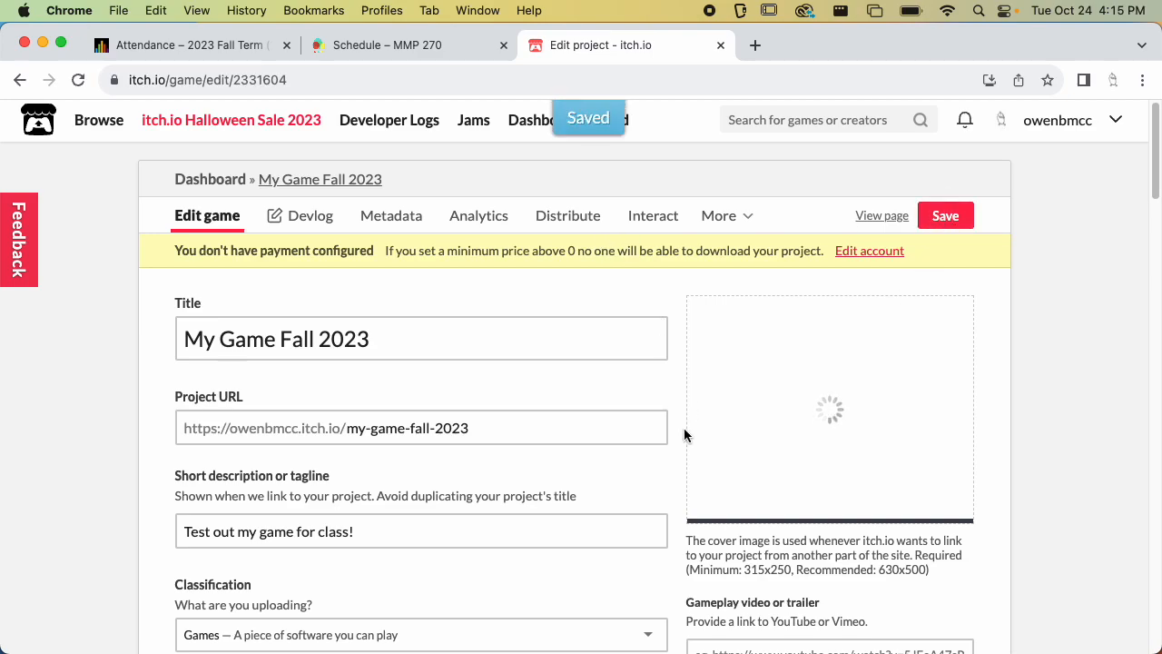
View the game page, then switch to the course schedule tab
click(882, 218)
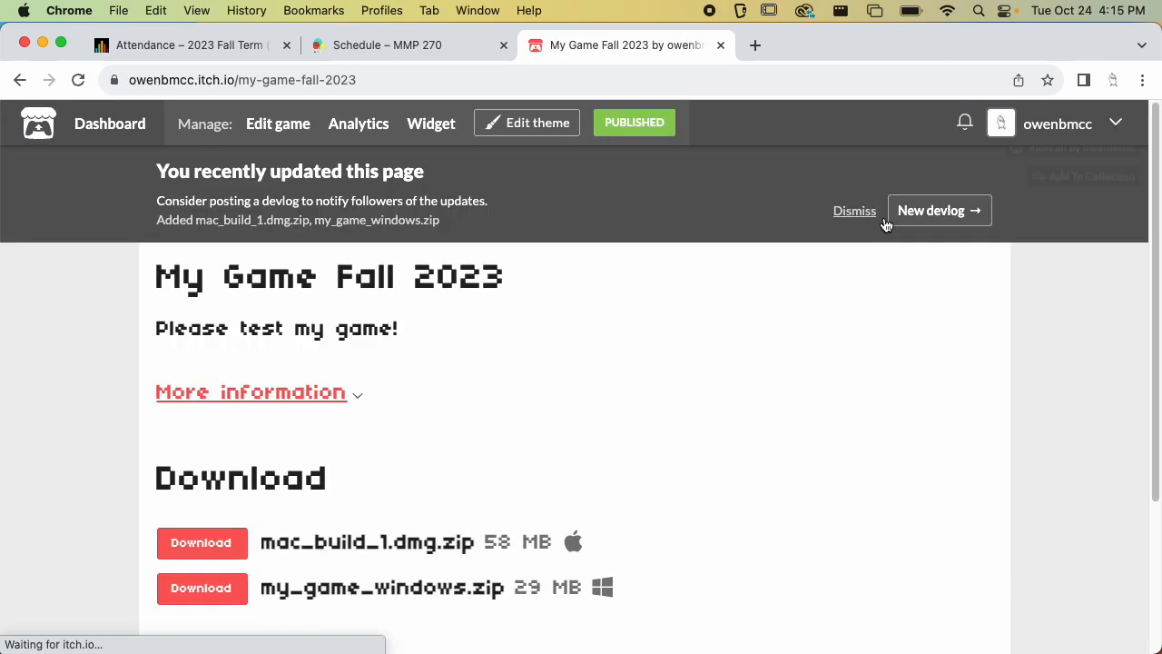
click(363, 87)
key(super+c)
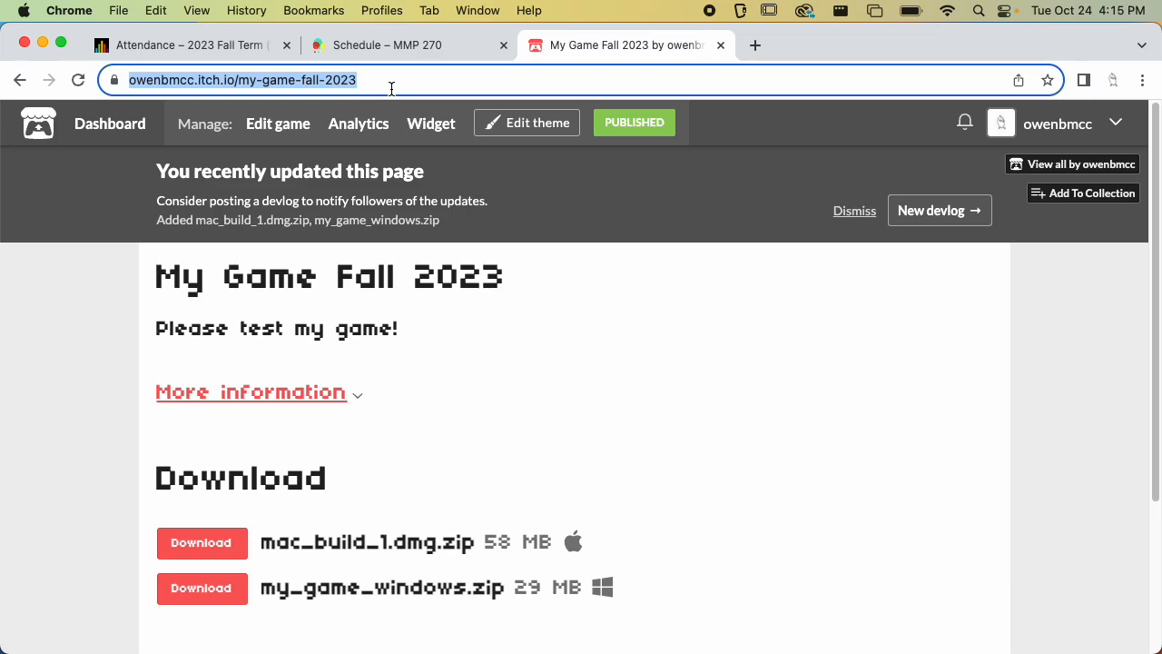
scroll(551, 323, down, 5)
scroll(551, 323, up, 5)
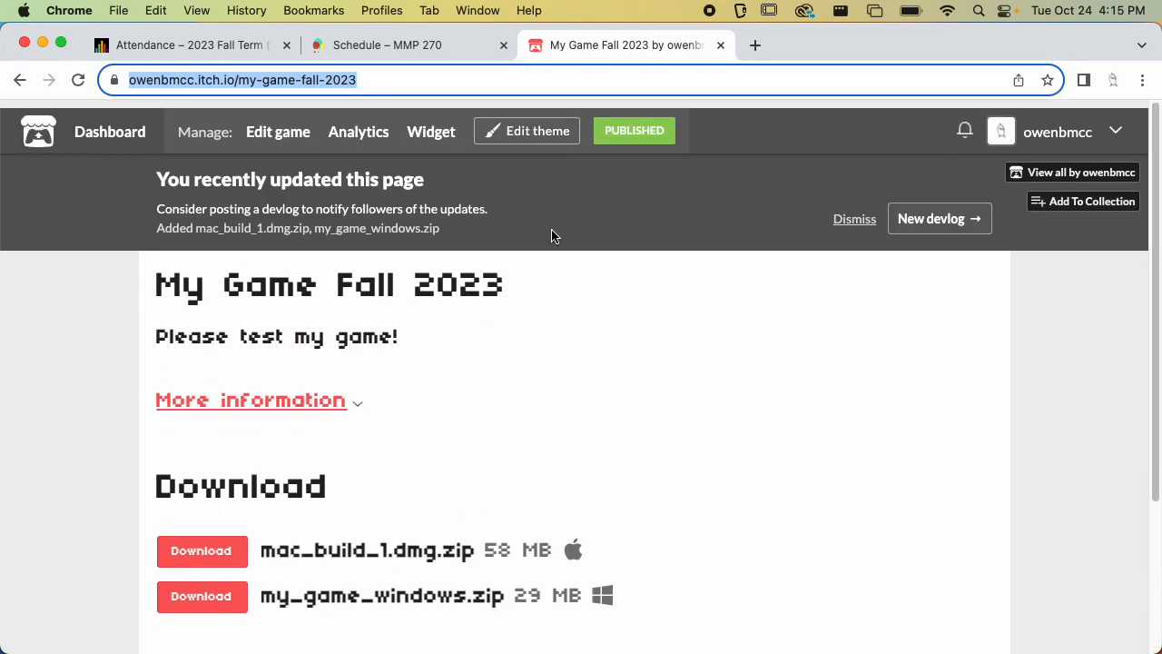
click(422, 46)
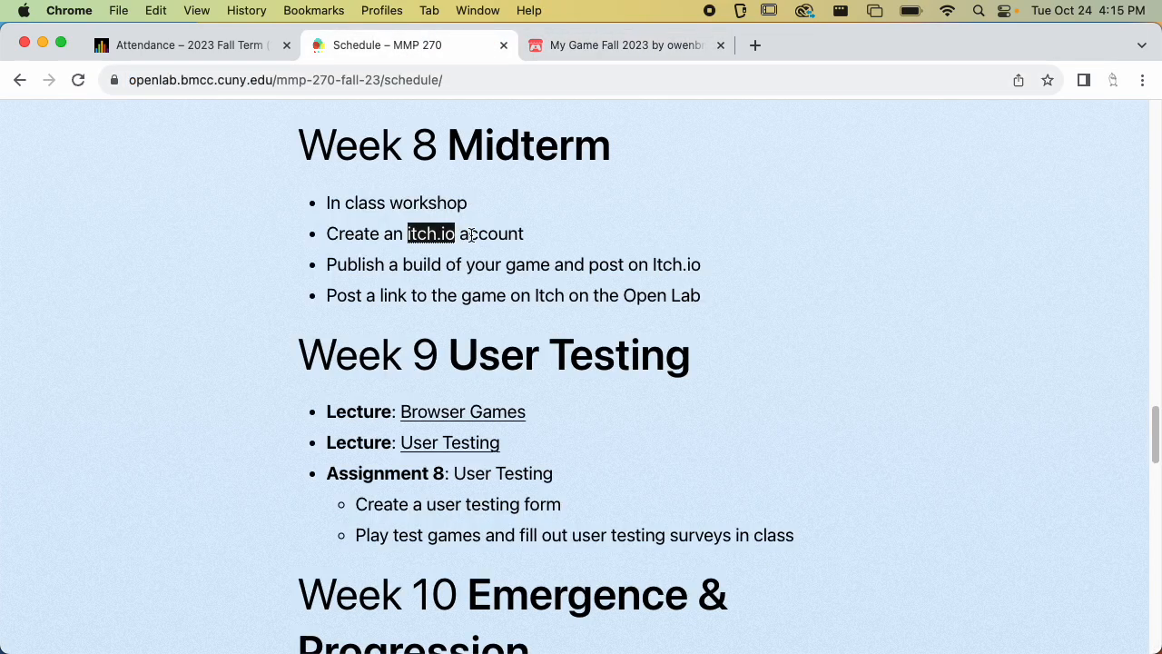
Start a new course blog post titled "My Game on Itch.io"
scroll(471, 235, up, 15)
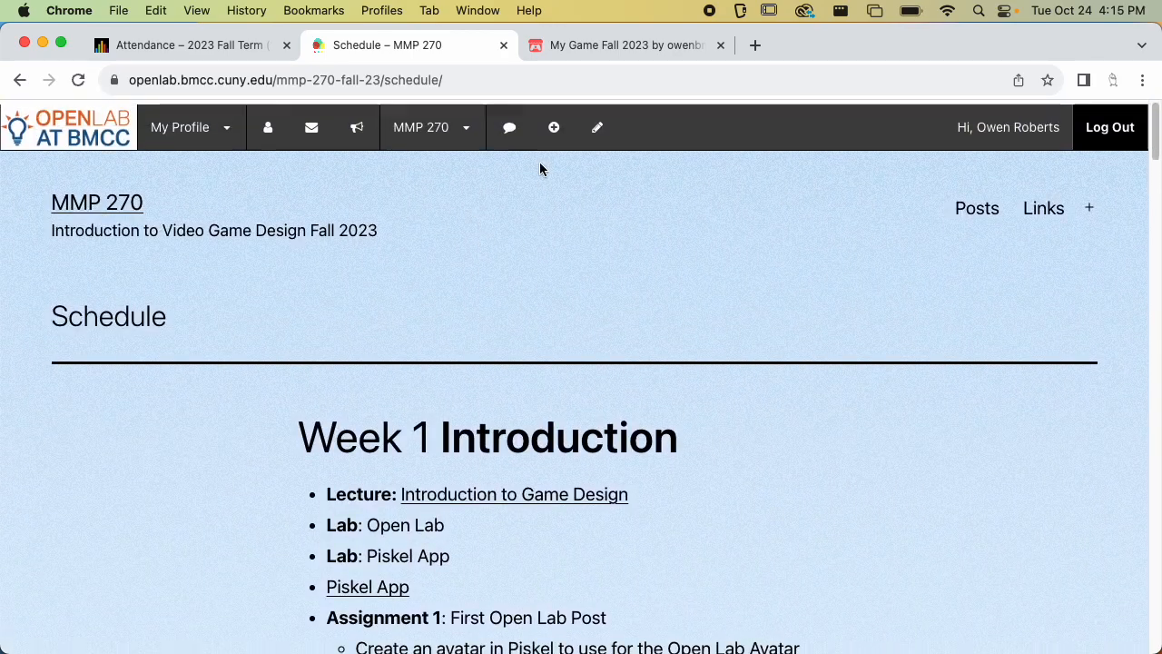
click(554, 125)
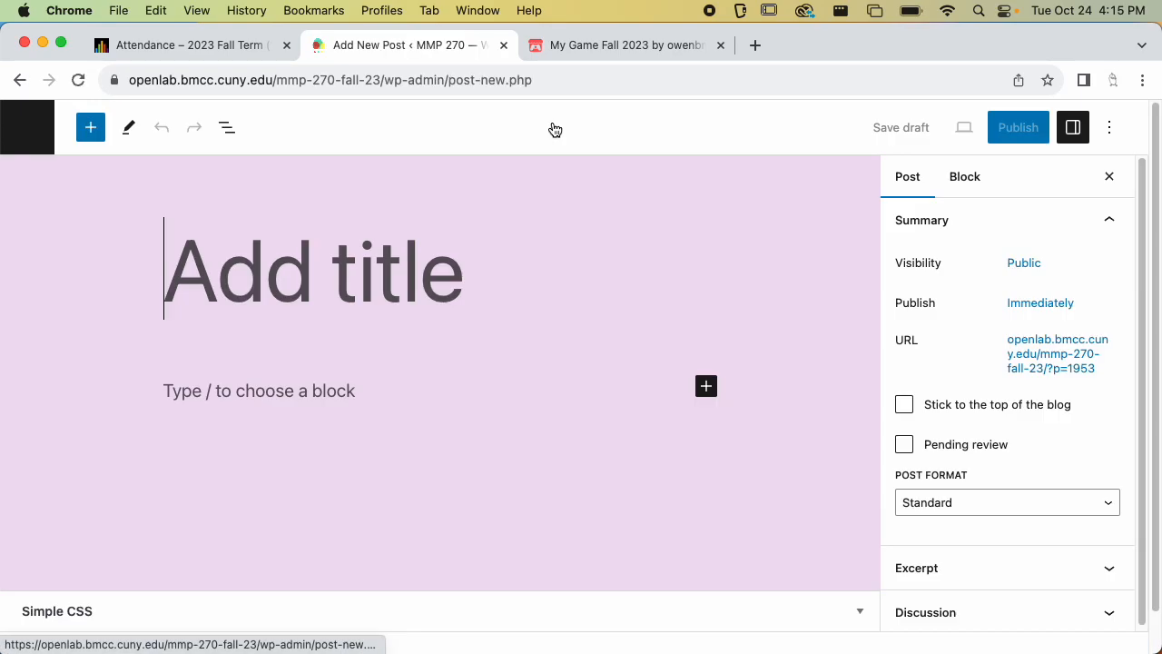
text(My )
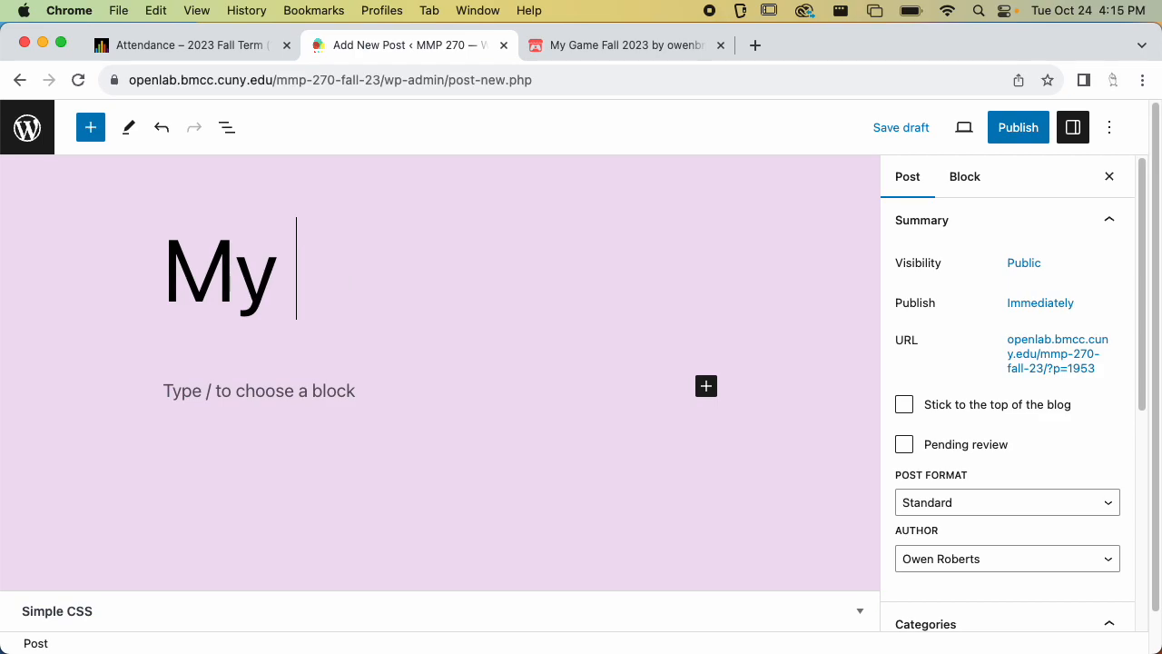
text(Game on Itch.io)
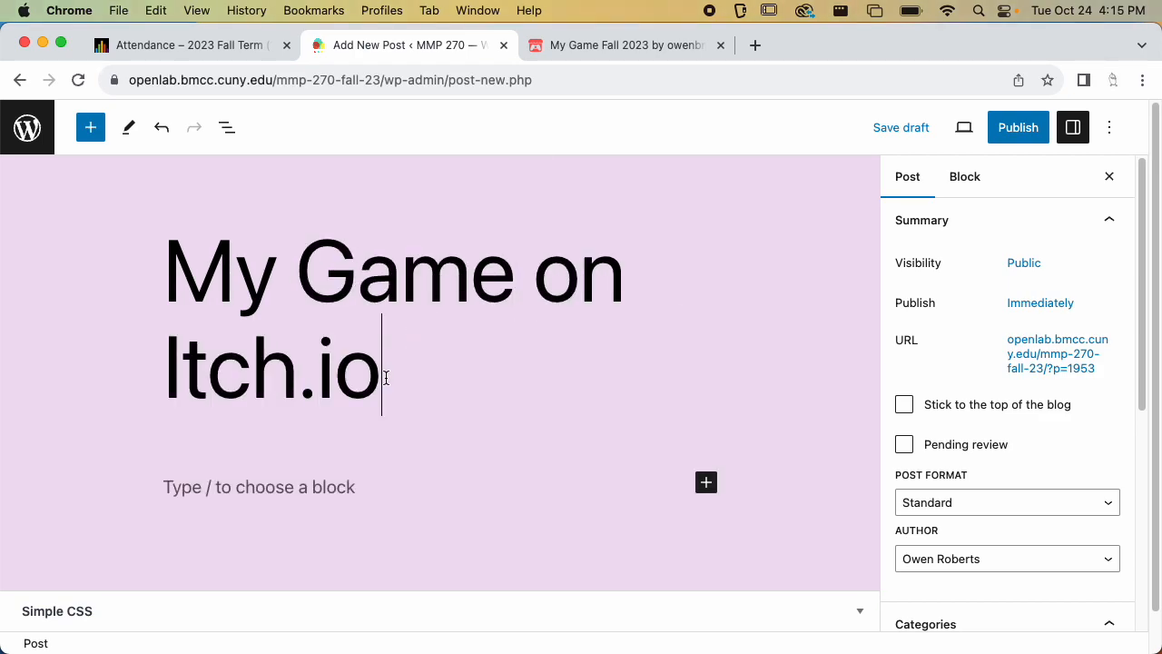
Paste the game's itch.io page URL into the post body and convert it to a plain link
click(336, 498)
key(super+v)
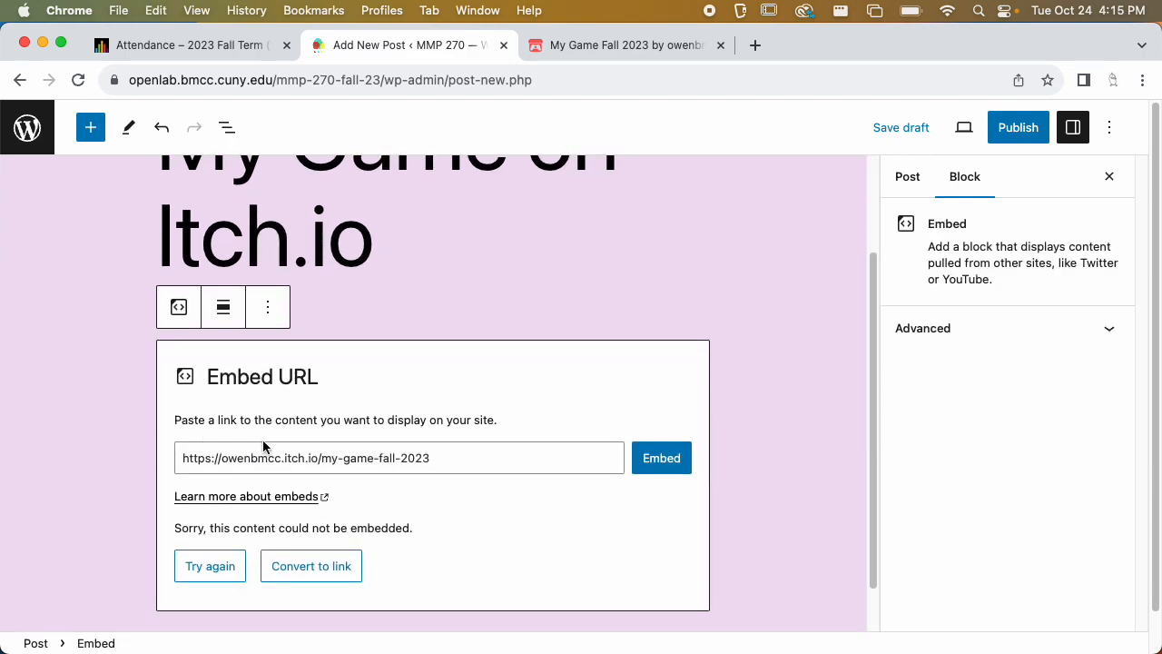
click(301, 571)
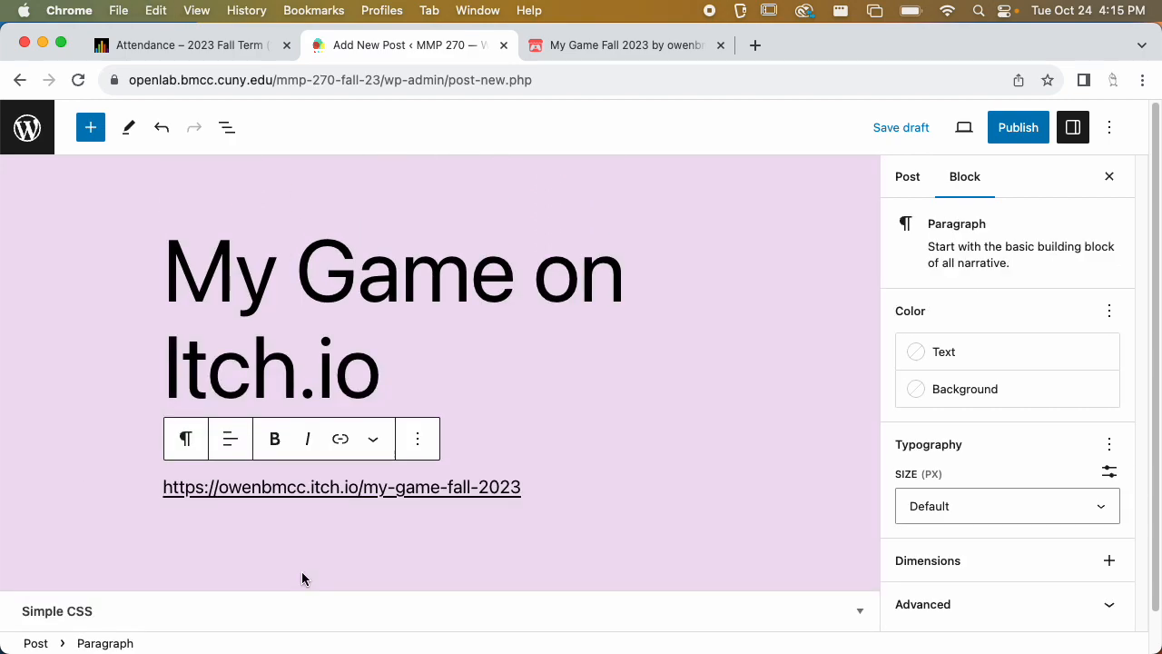
click(593, 506)
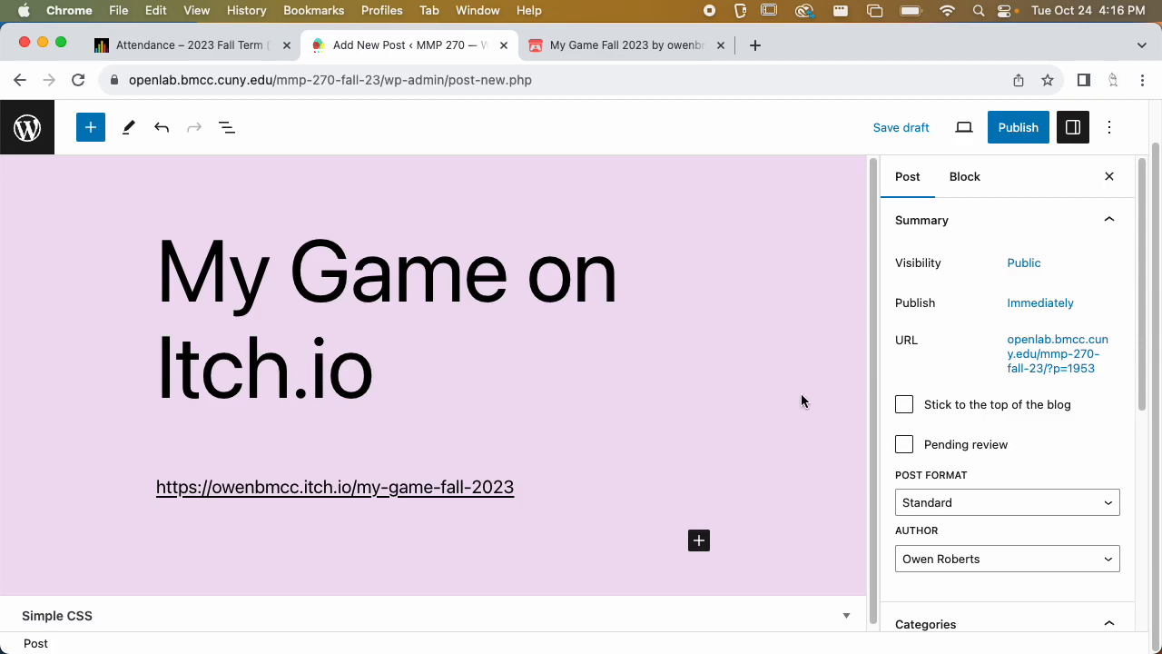
Insert an empty paragraph above the itch.io link in the post
scroll(802, 396, down, 1)
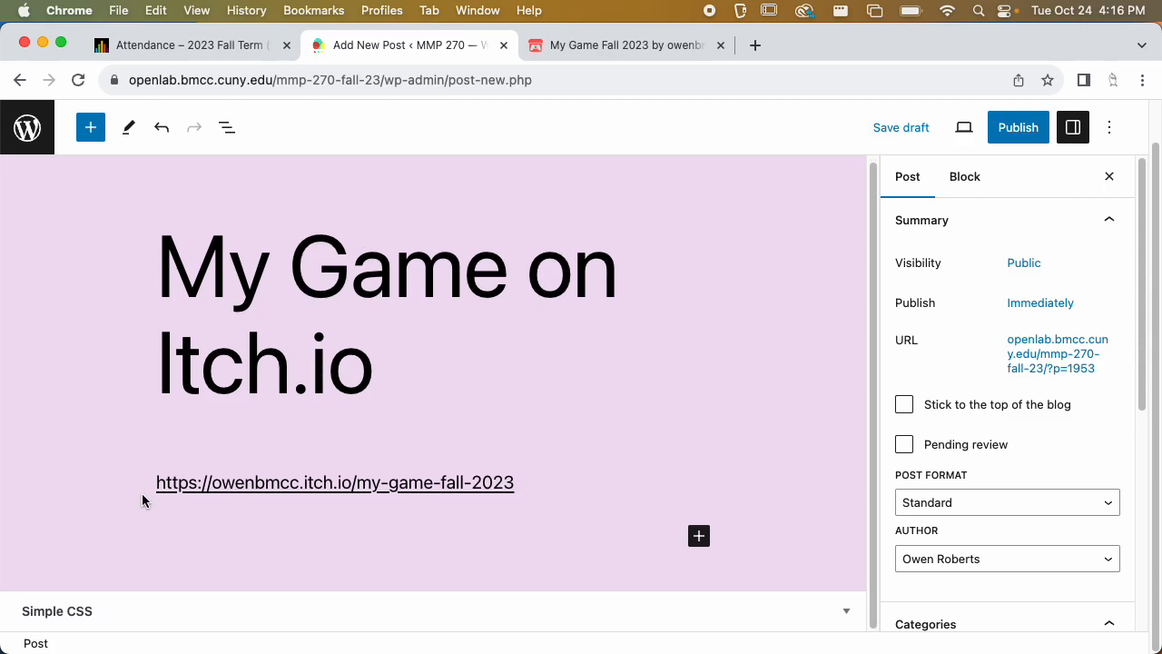
click(568, 476)
key(super+Left)
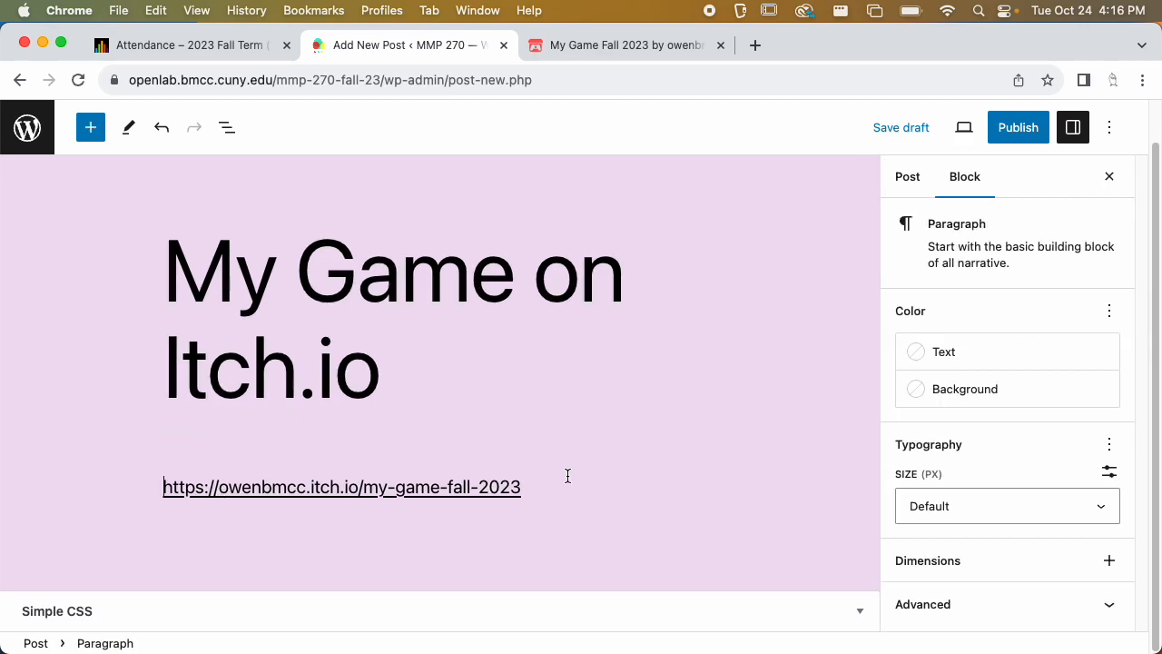
key(Return)
Browse the existing game screenshots in the MMP 270 Screen Shots folder
key(super+Tab)
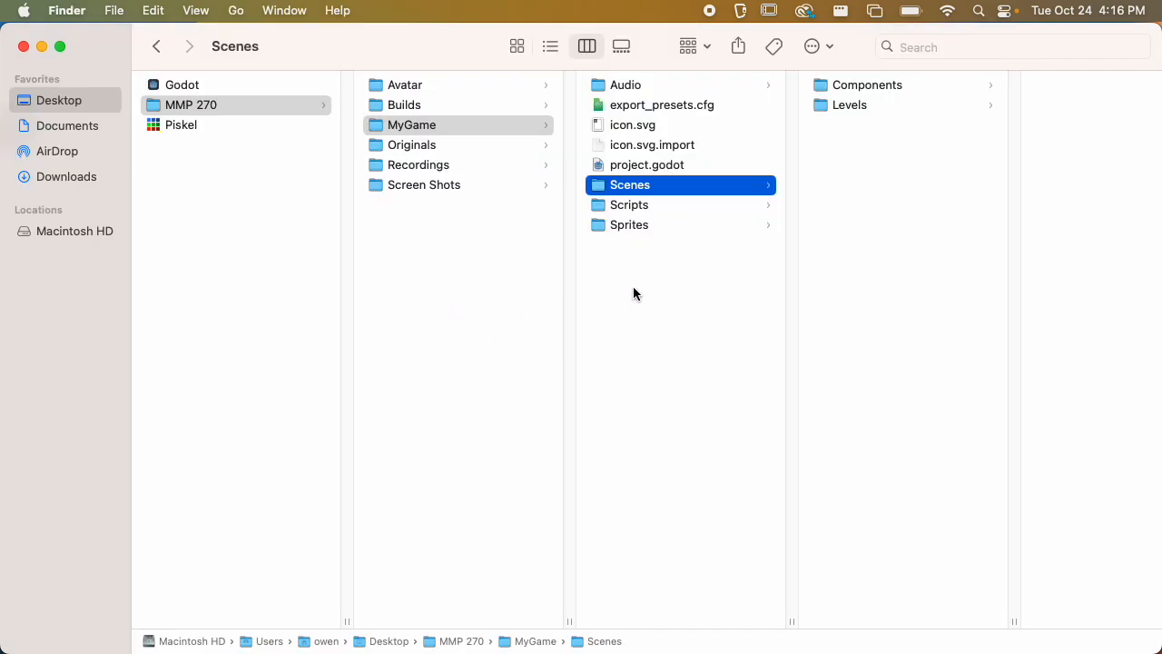
click(542, 186)
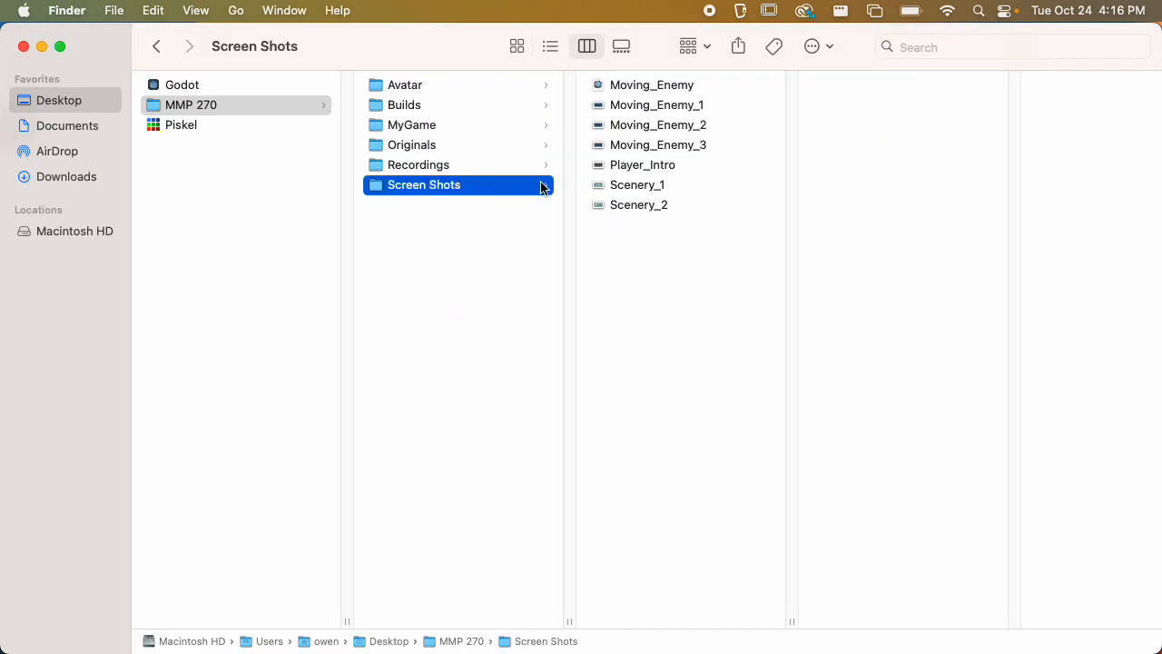
click(668, 182)
click(645, 105)
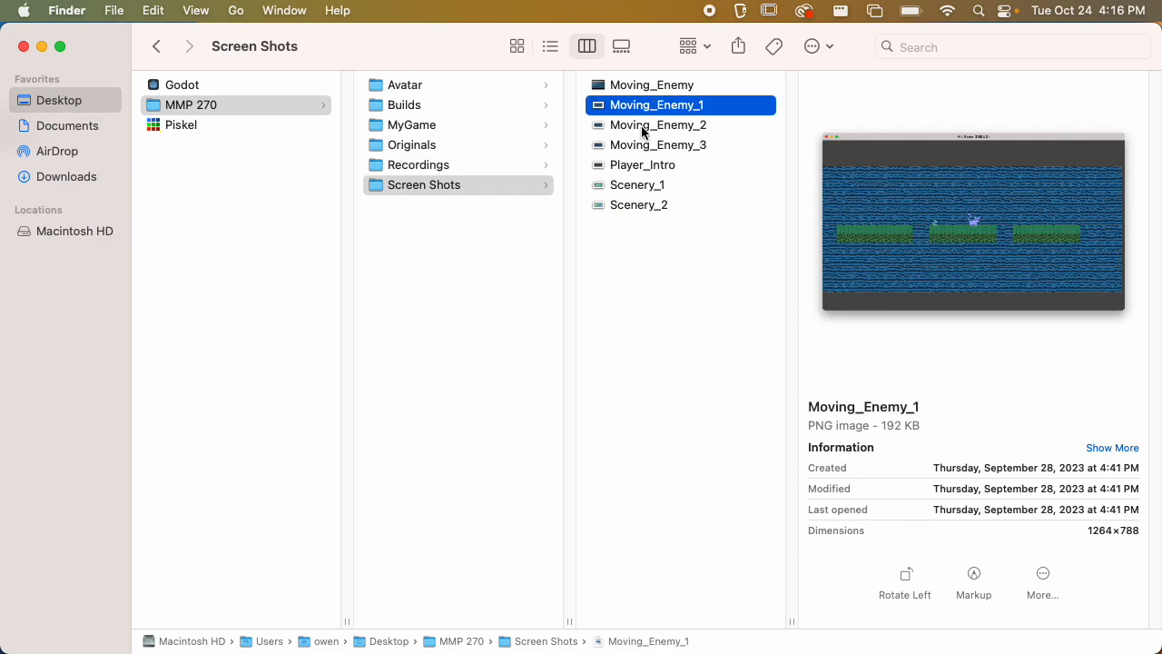
click(641, 187)
click(636, 204)
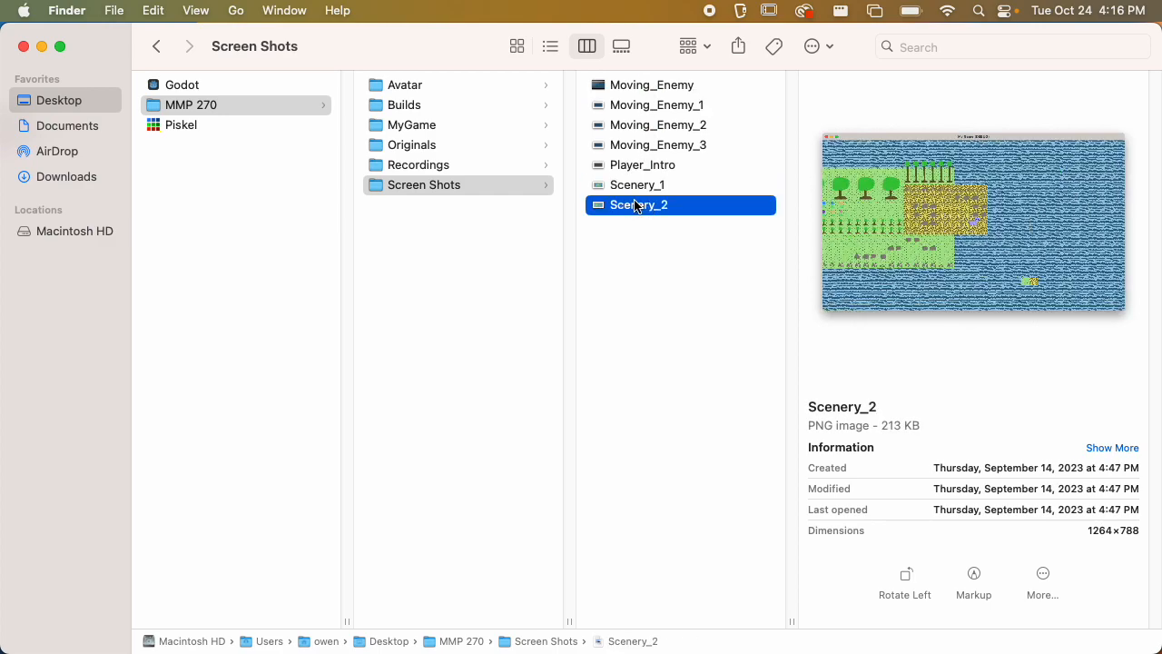
Open the Level3 scene in Godot and run it
key(super+Tab)
key(super+Tab)
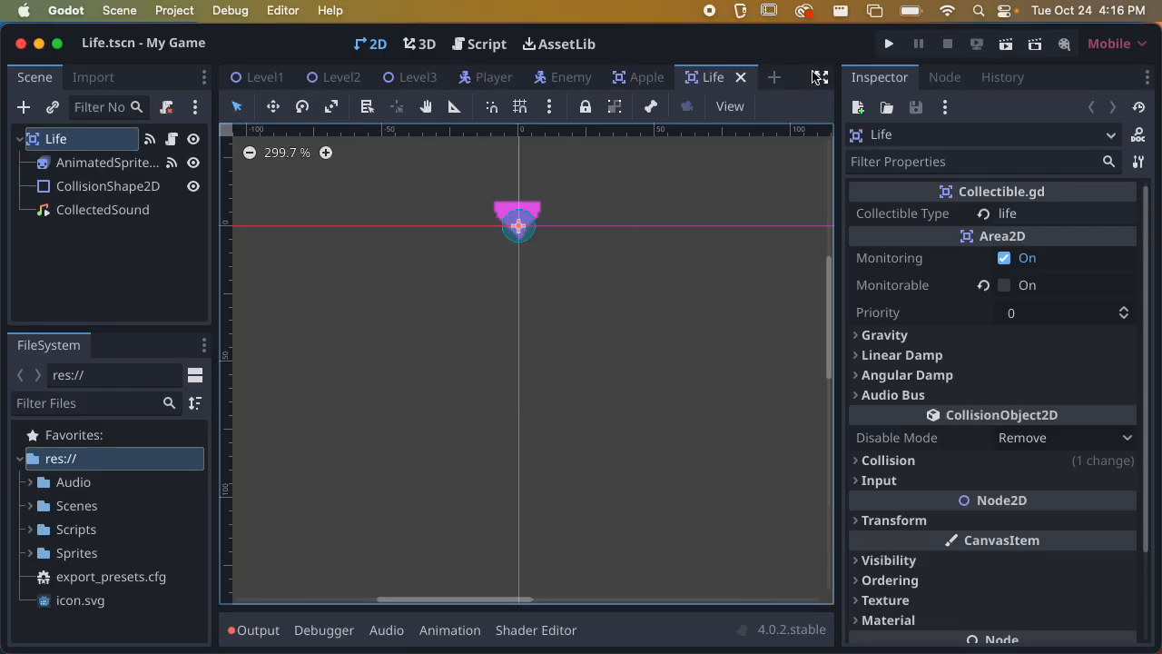
click(390, 83)
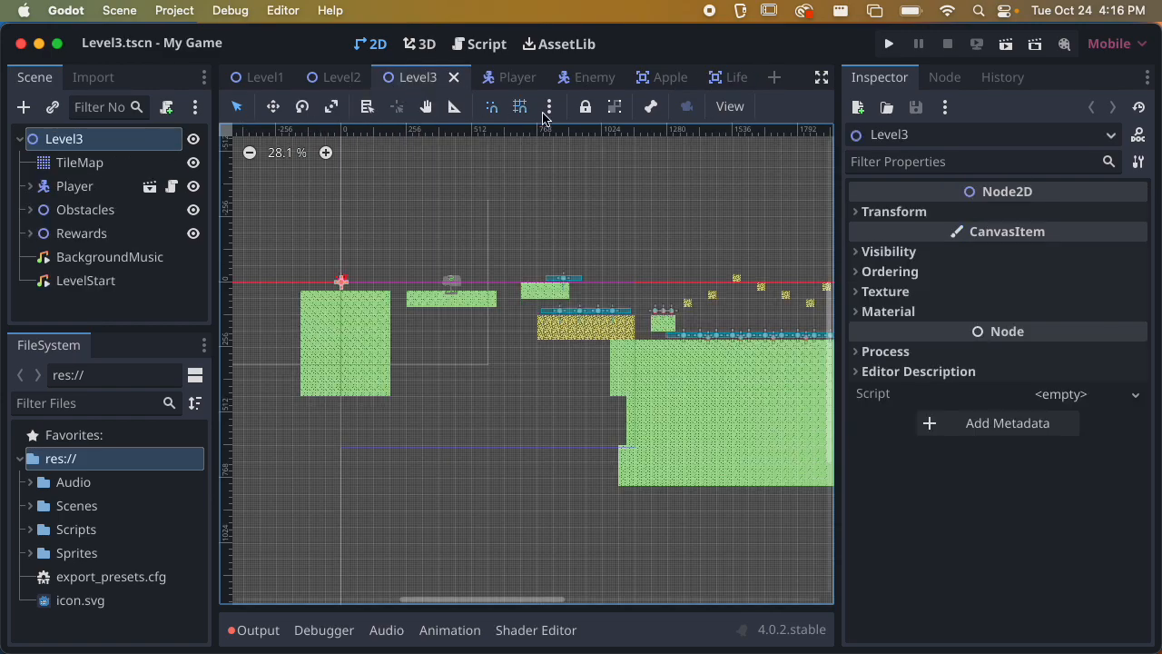
click(1009, 45)
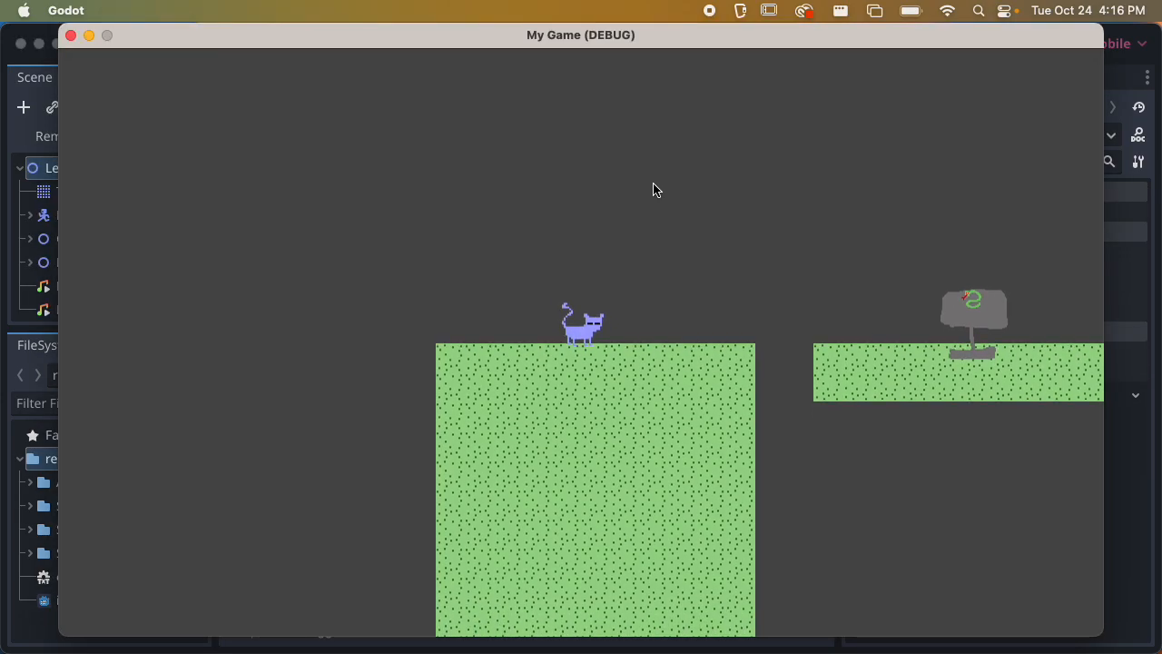
Capture a window screenshot of the running game at the level start
key(super+shift+4)
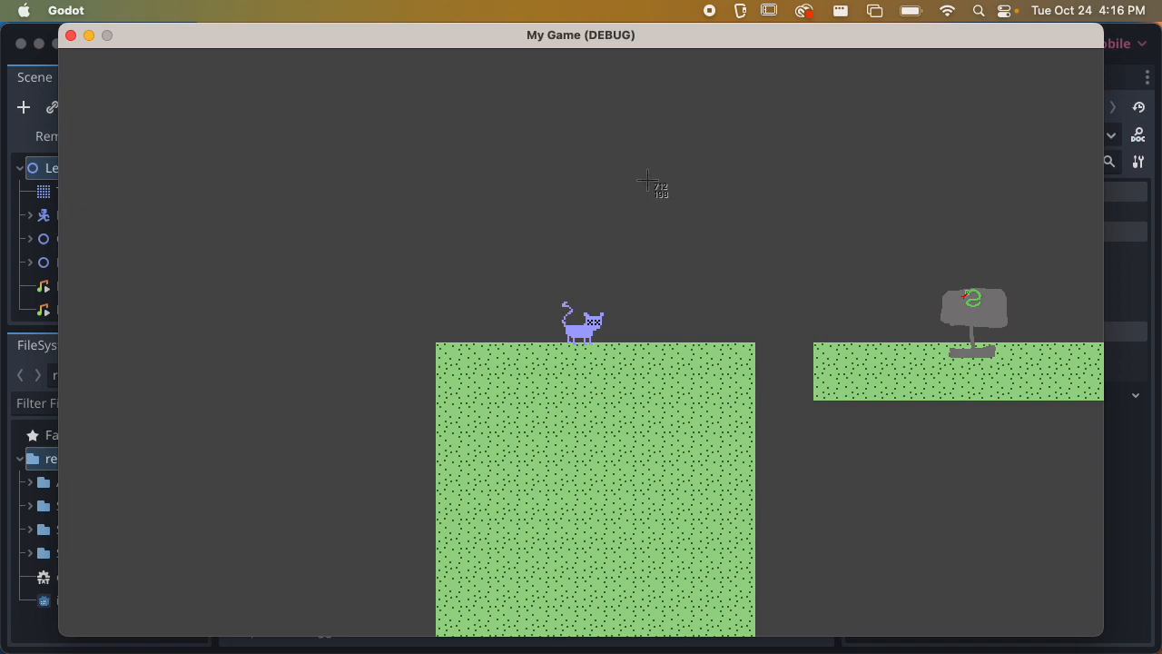
key(space)
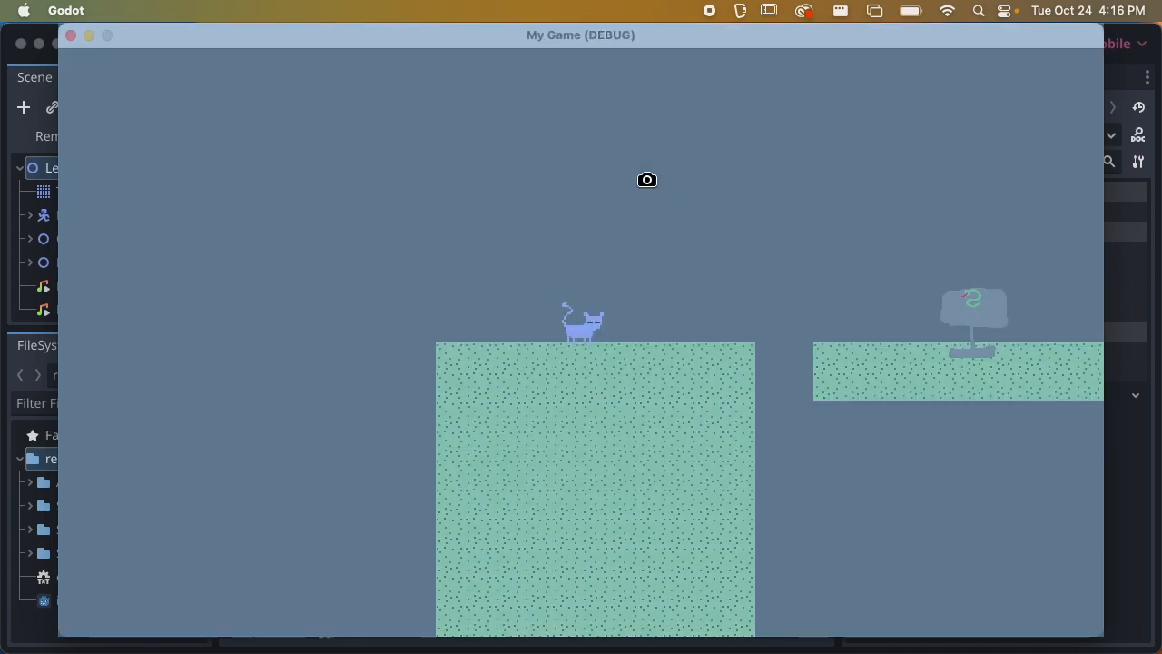
click(639, 182)
Move the cat forward through the level and capture a second window screenshot
key(Right)
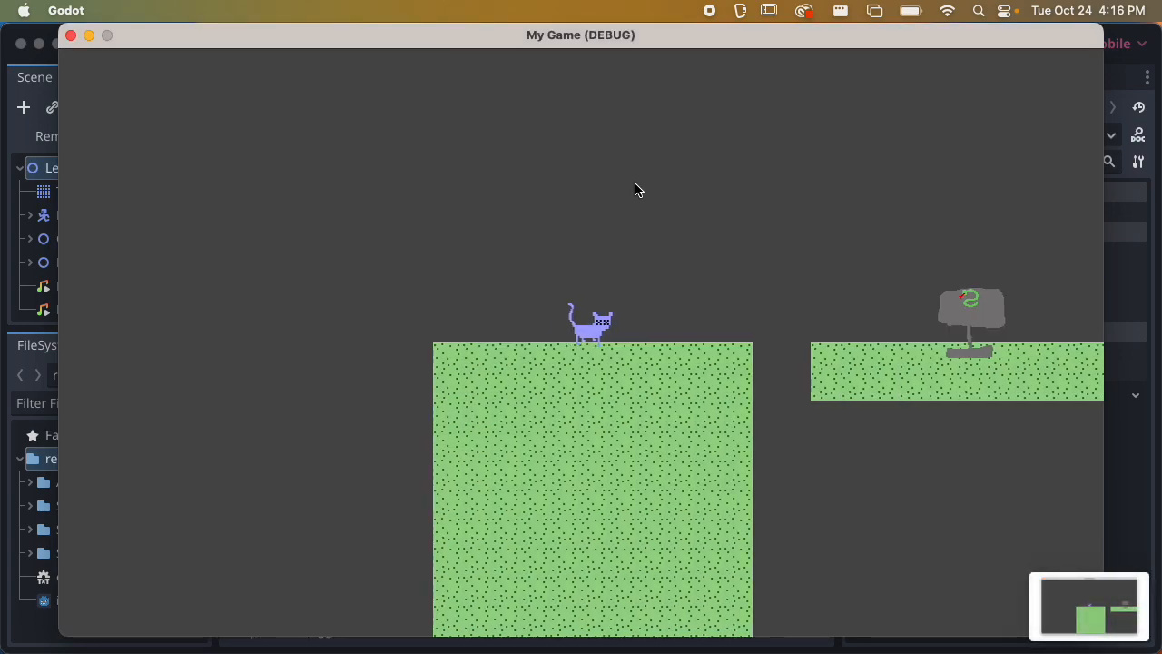
key(space)
key(Right)
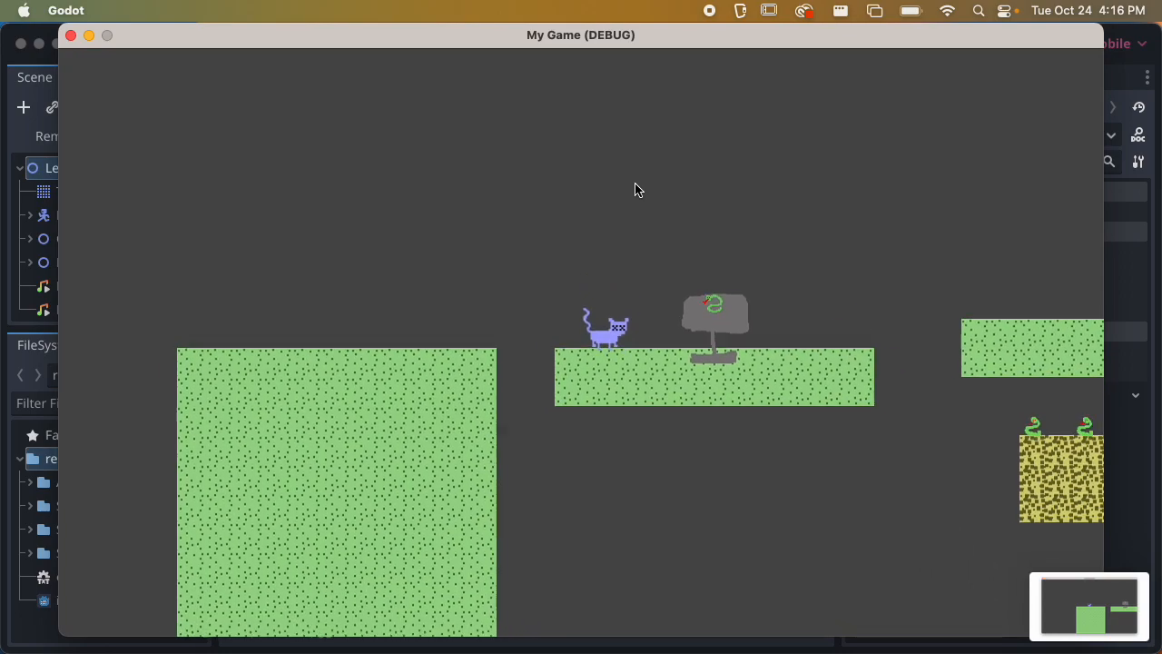
key(Right)
key(space)
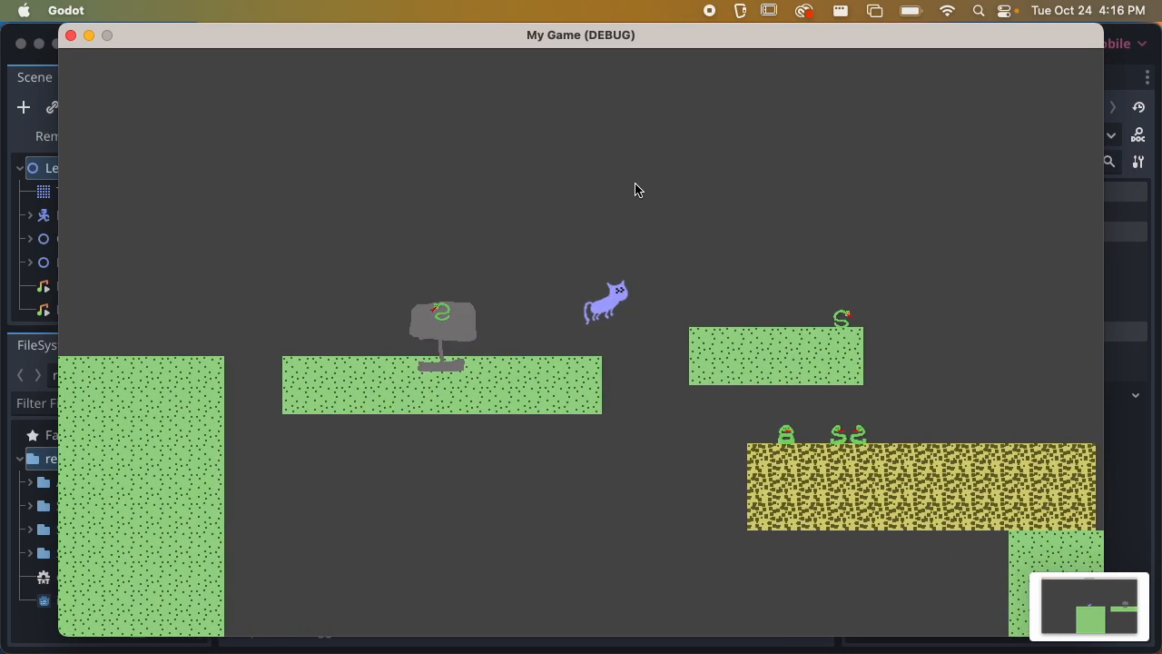
key(super+shift+4)
key(space)
click(718, 229)
key(space)
Play further to the end area, capture a third window screenshot and close the game window
key(Right)
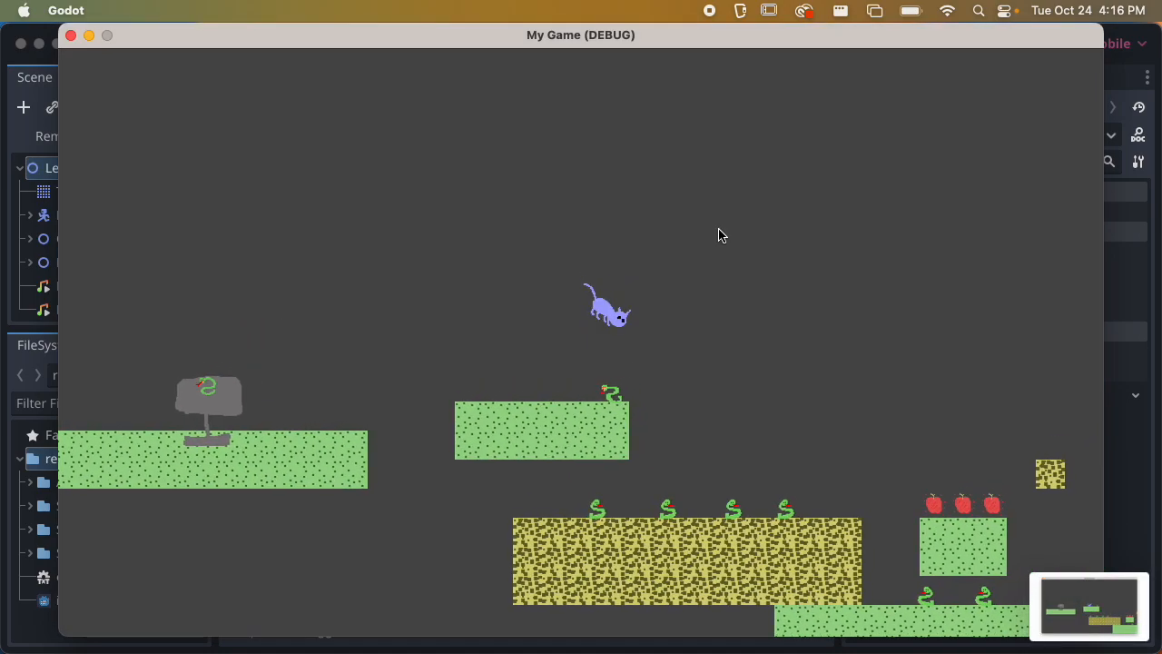
key(Right)
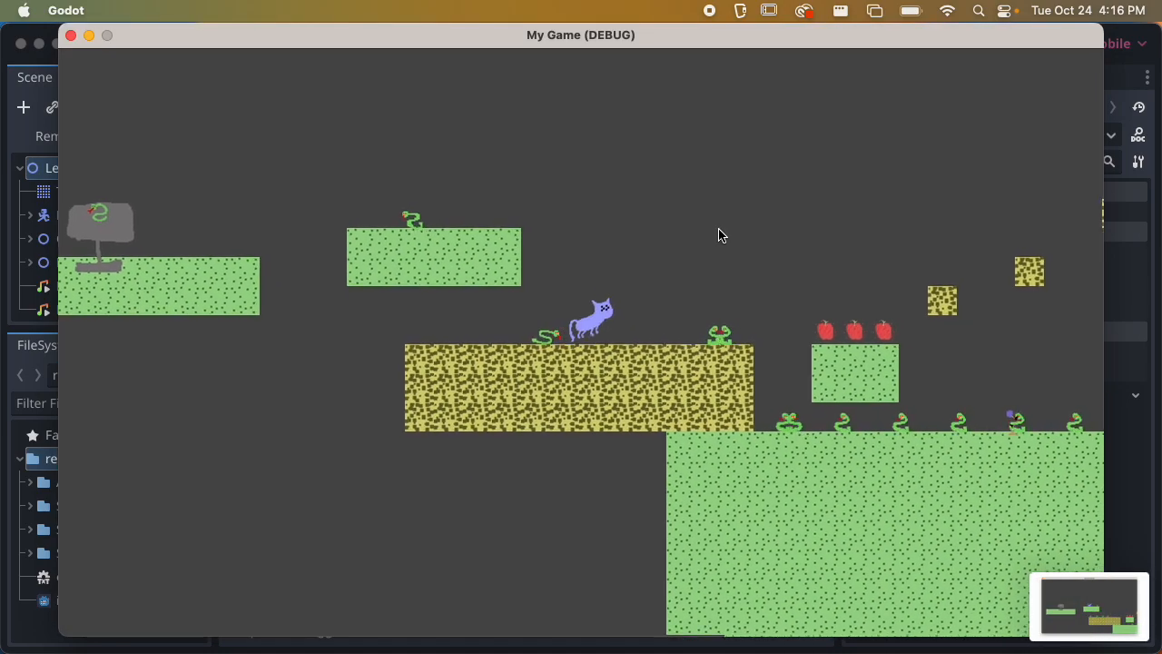
key(space)
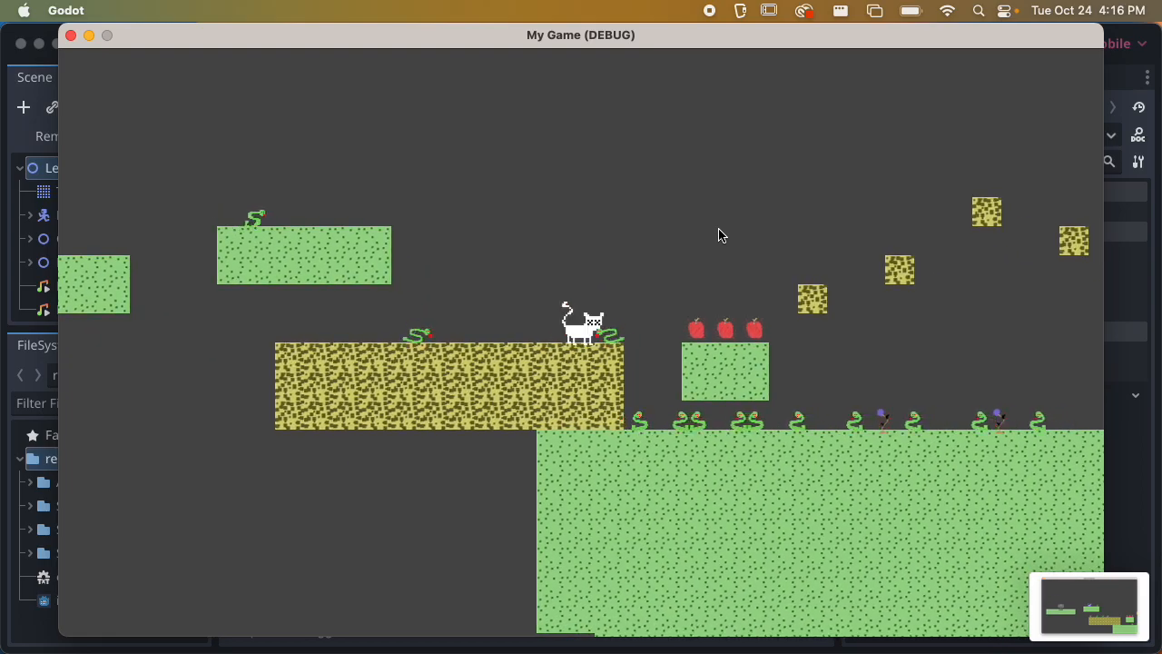
key(Right)
key(space)
key(Right)
key(space)
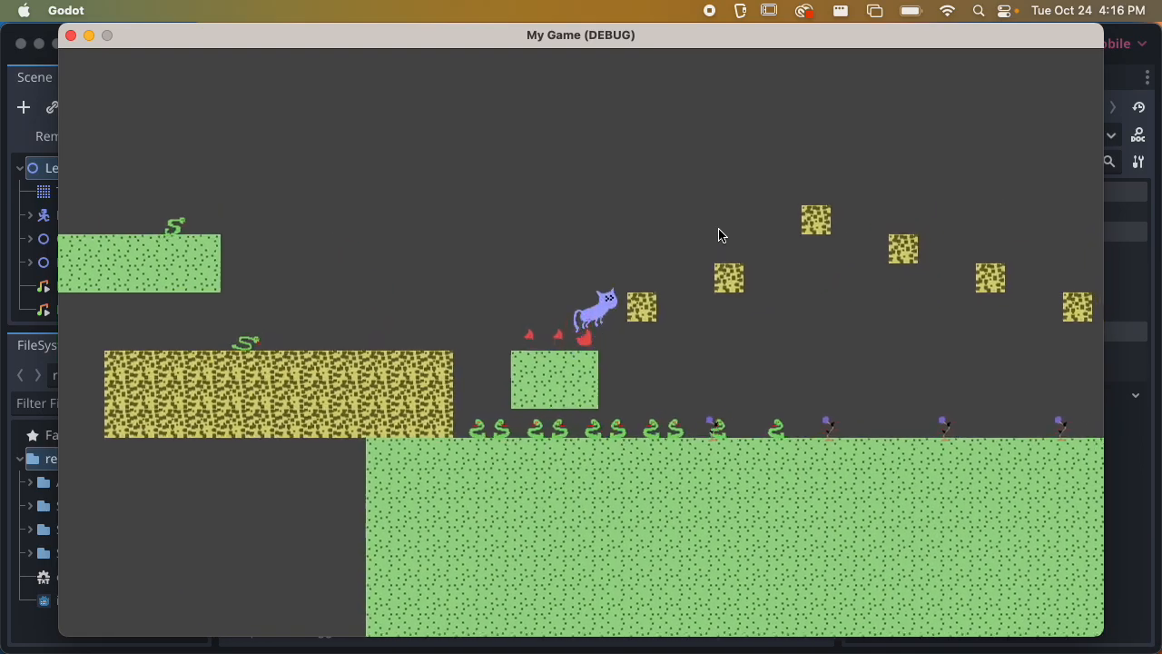
key(Right)
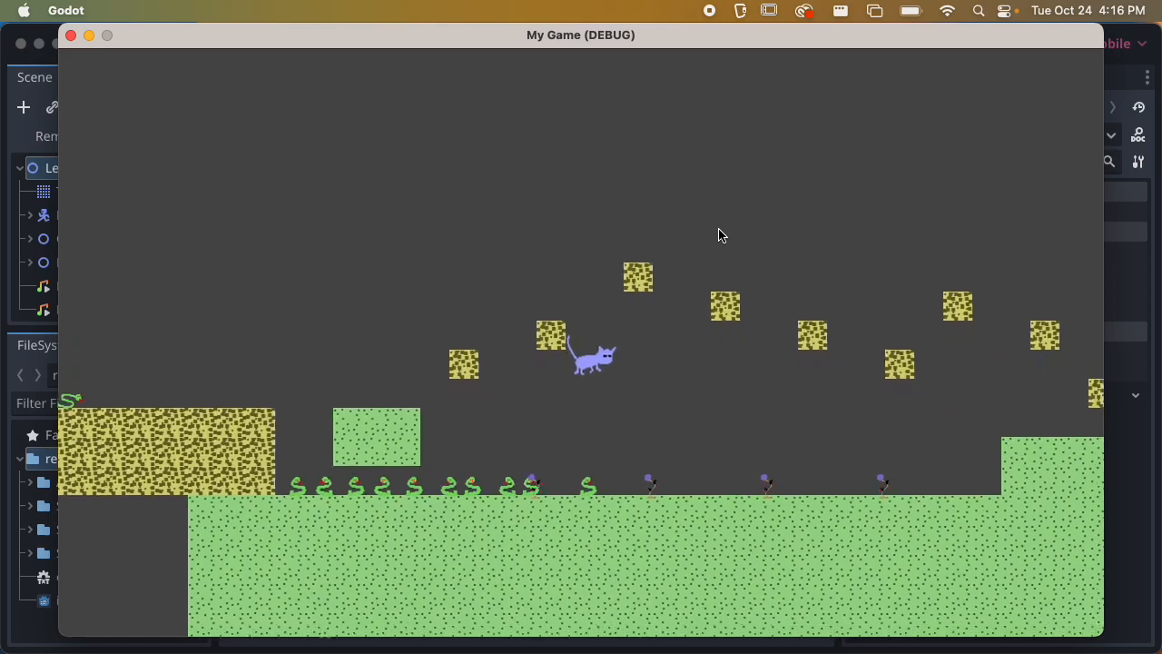
key(Right)
key(space)
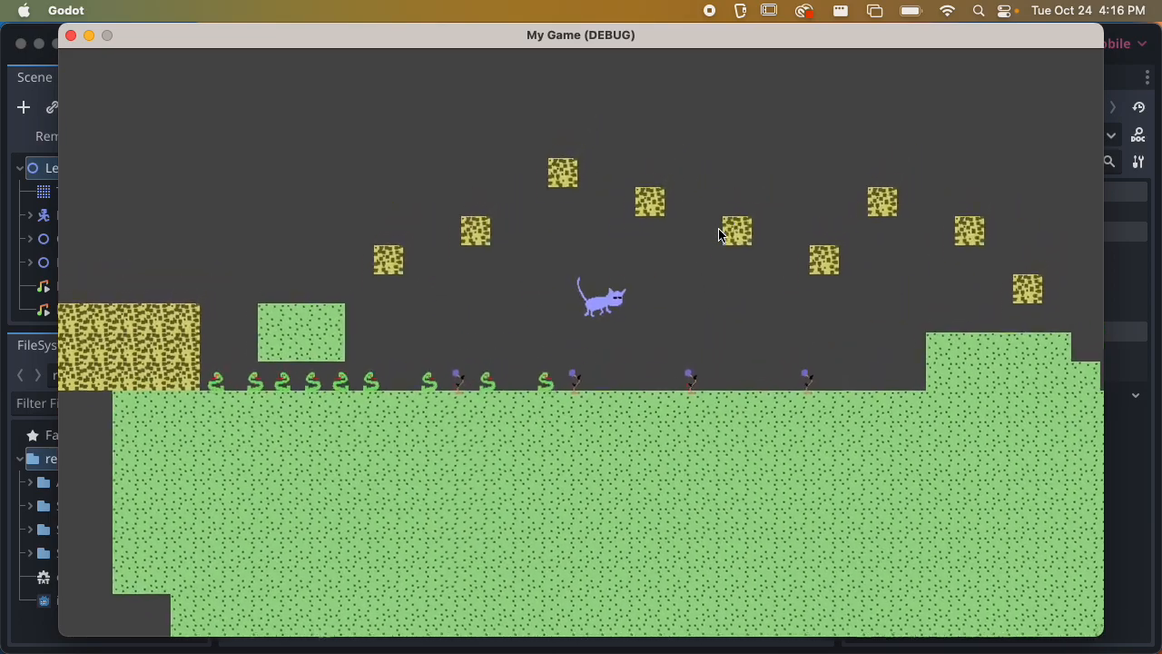
key(space)
key(Right)
key(space)
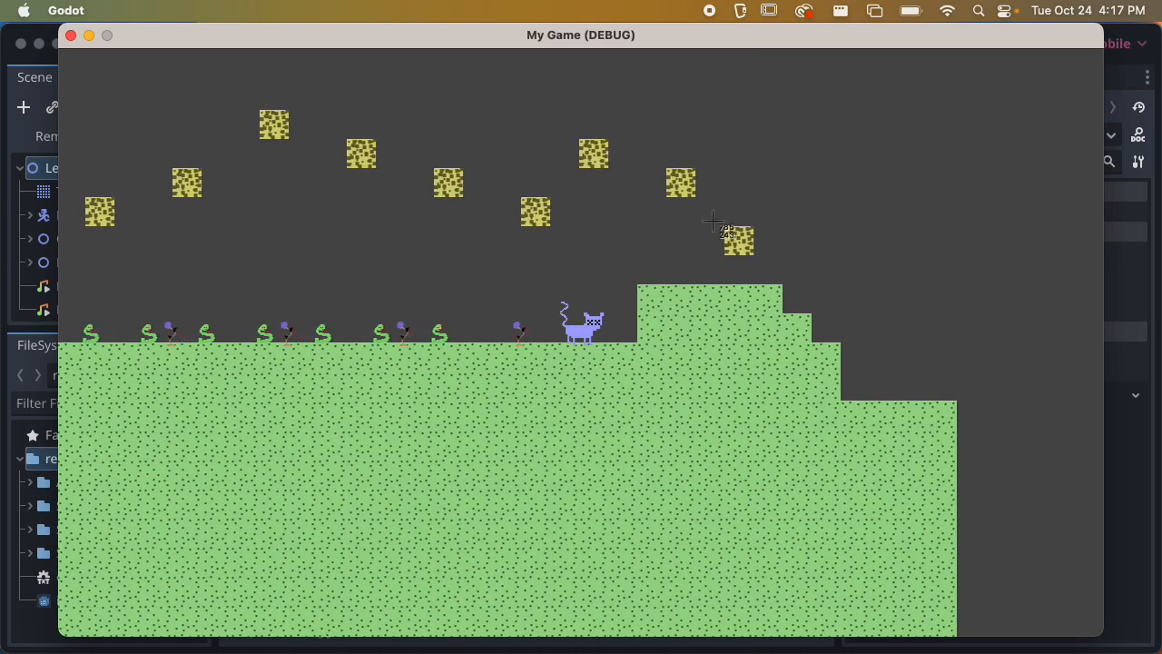
key(super+shift+4)
key(space)
click(669, 206)
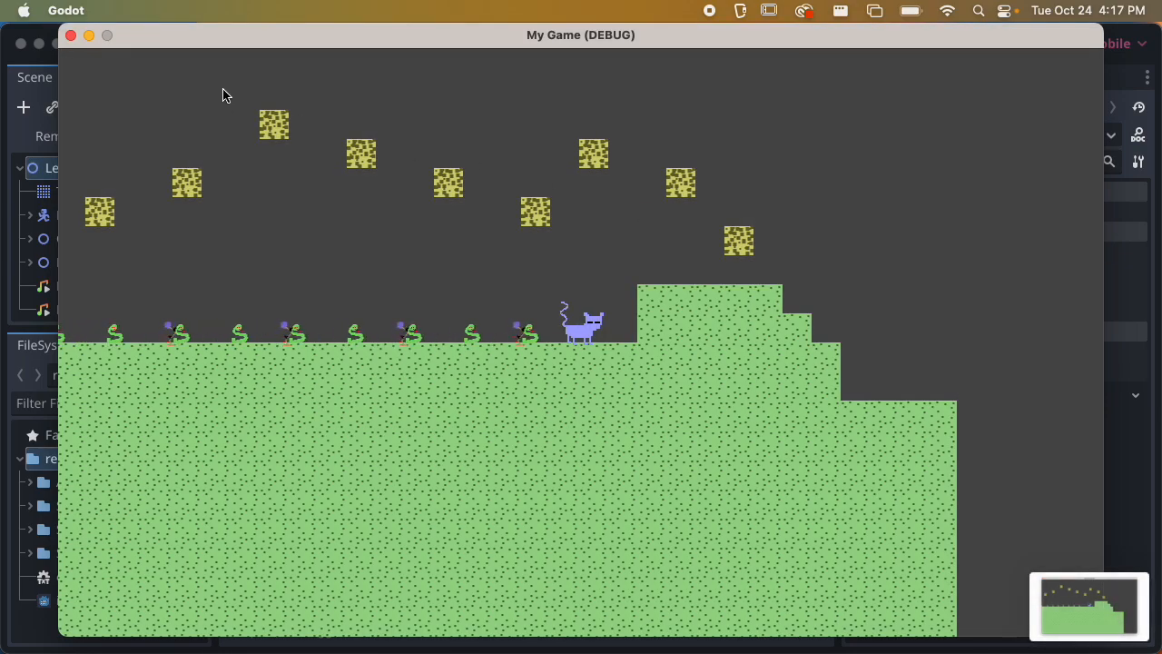
click(71, 36)
Drag the three new screenshots from the desktop into the post as an image gallery
key(super+Tab)
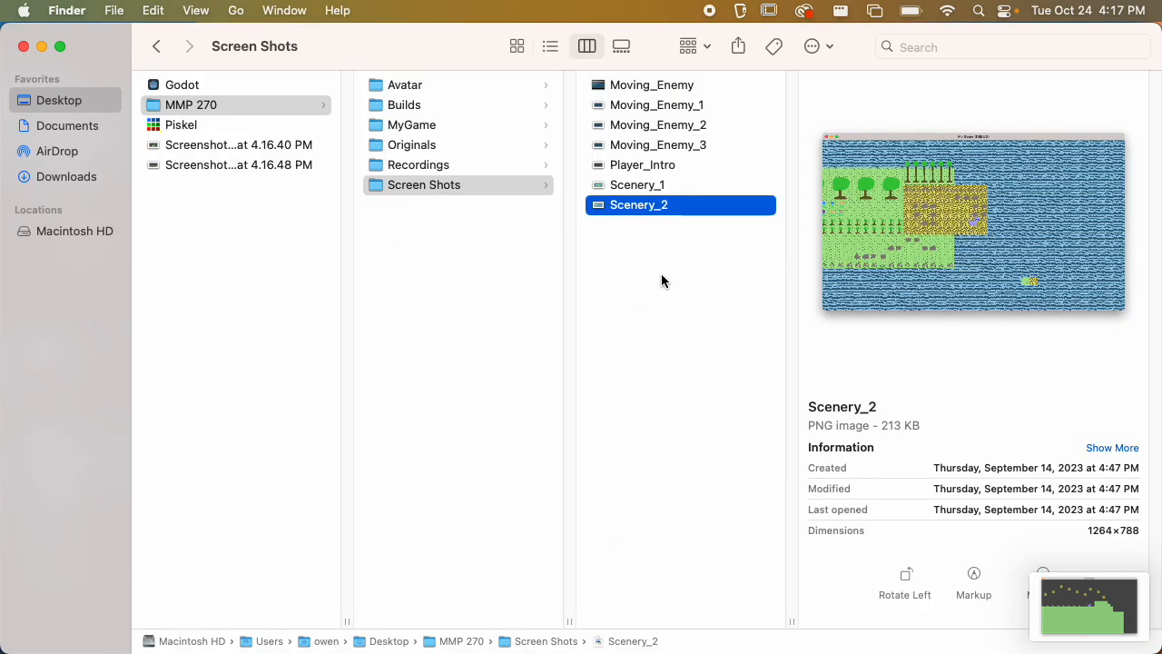
drag(218, 233, 254, 236)
drag(229, 176, 268, 490)
key(super+Tab)
key(super+Tab)
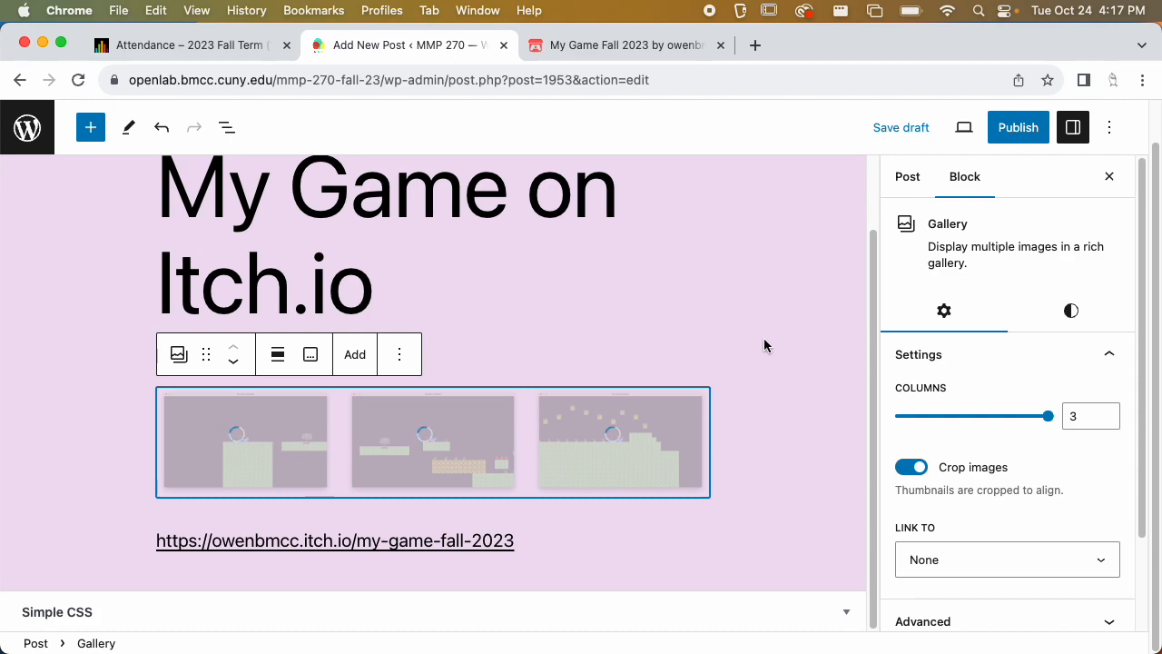
Save the post as a draft and open its preview
click(781, 348)
scroll(788, 417, down, 1)
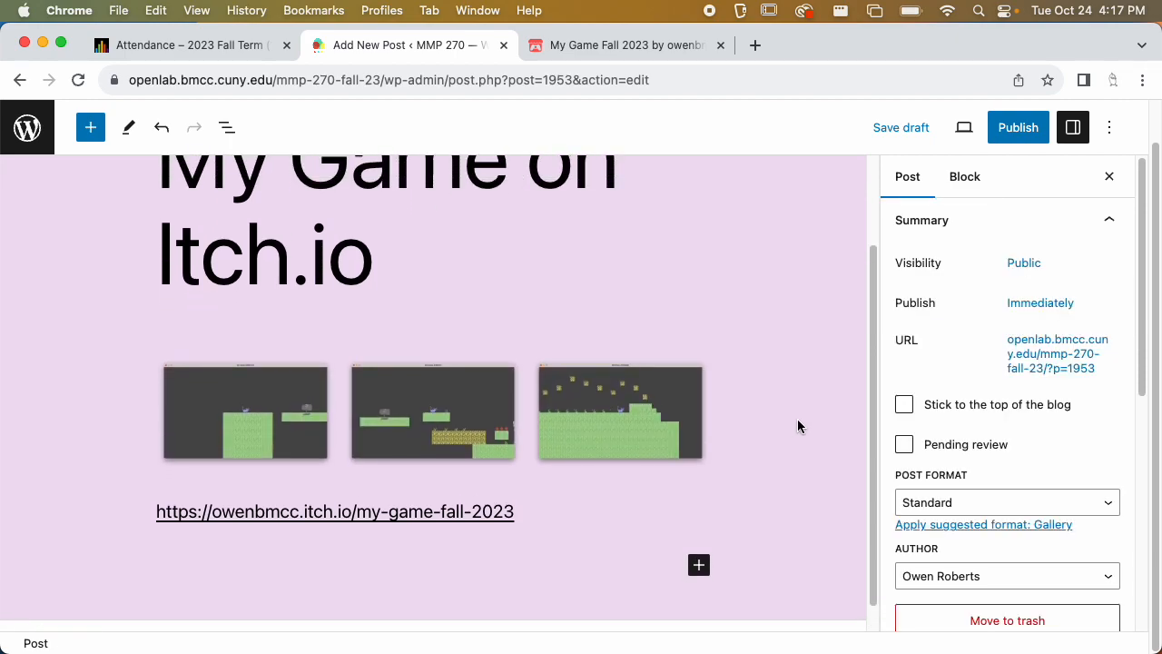
scroll(805, 417, down, 1)
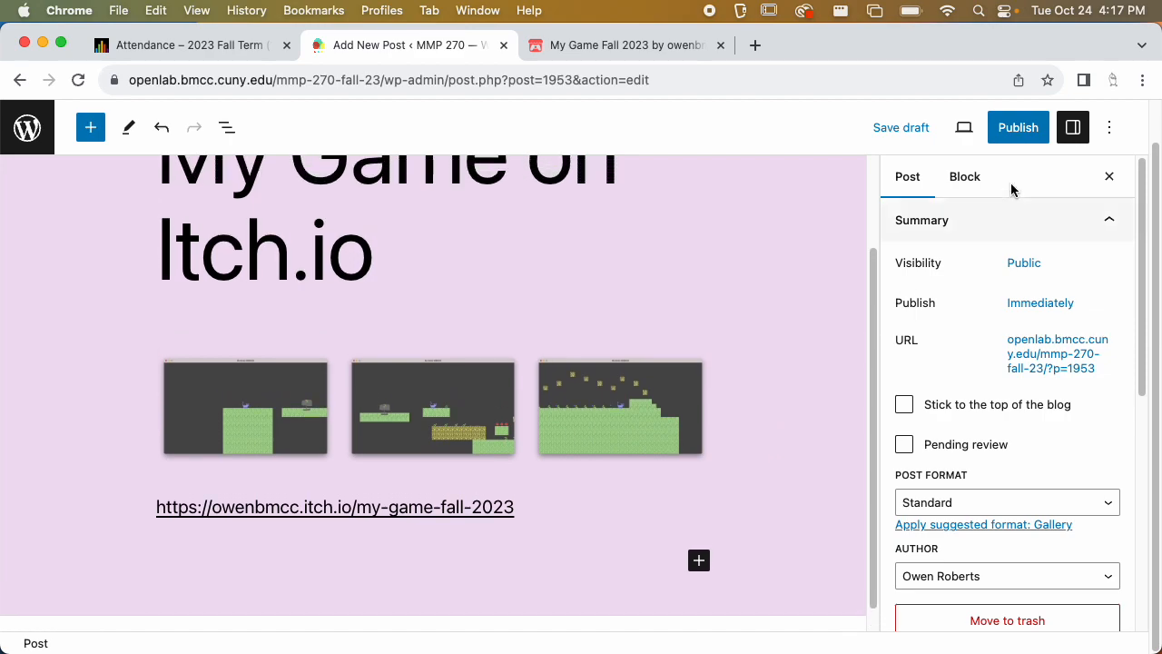
click(917, 129)
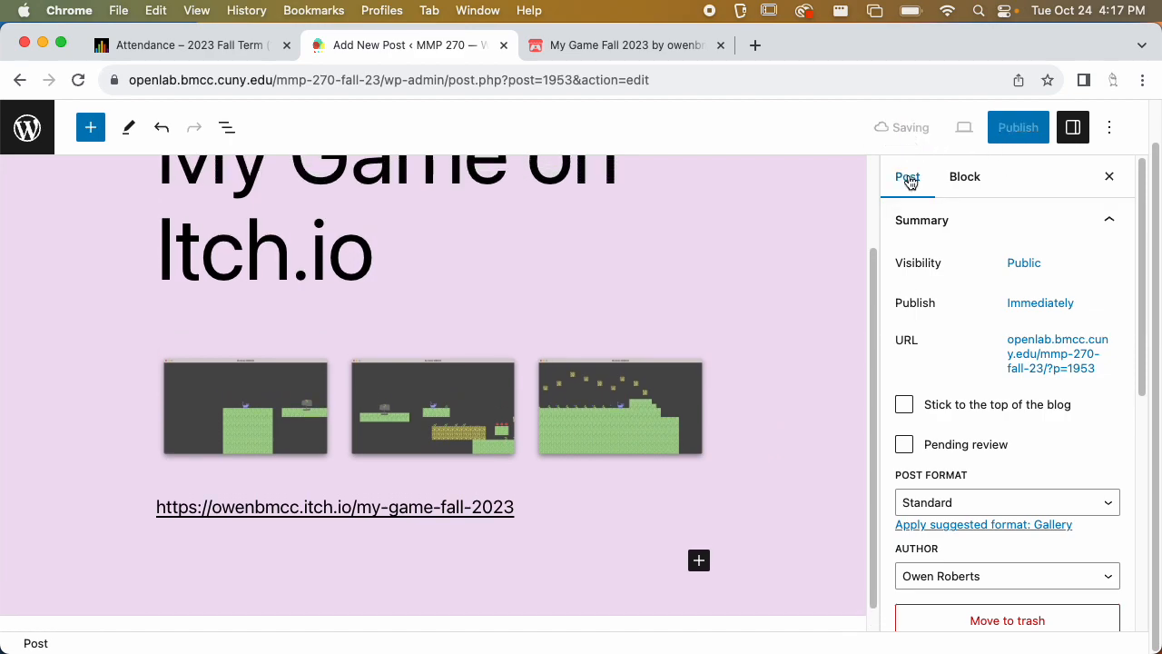
click(962, 129)
click(851, 297)
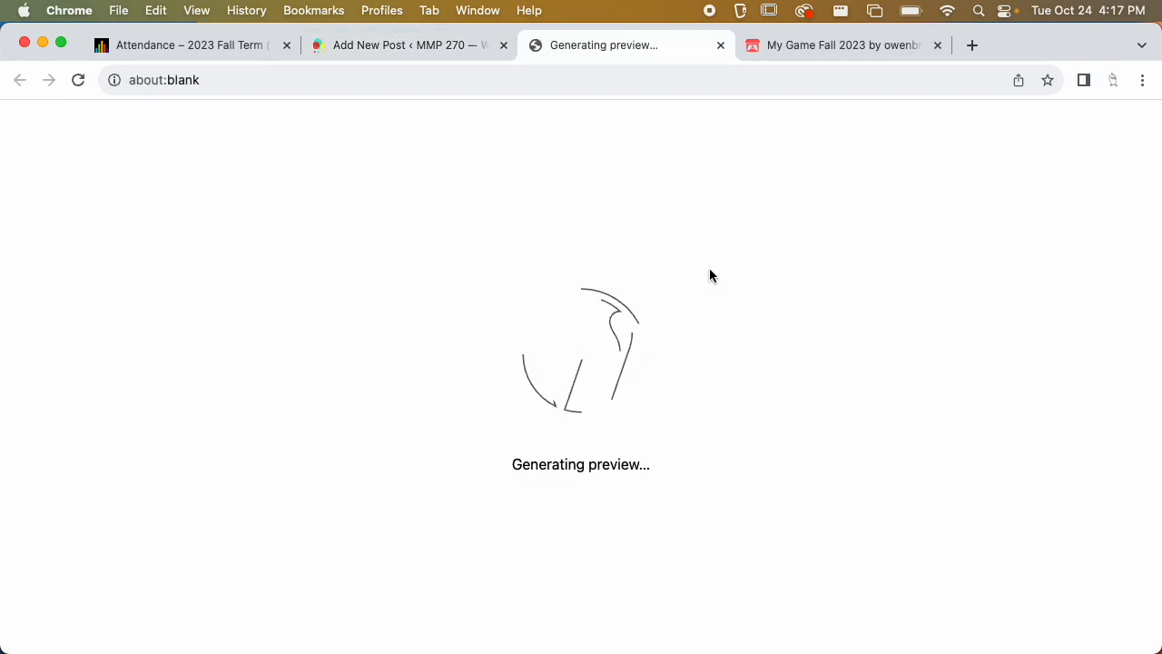
Publish the post from the editor and close the confirmation panel
scroll(607, 255, down, 2)
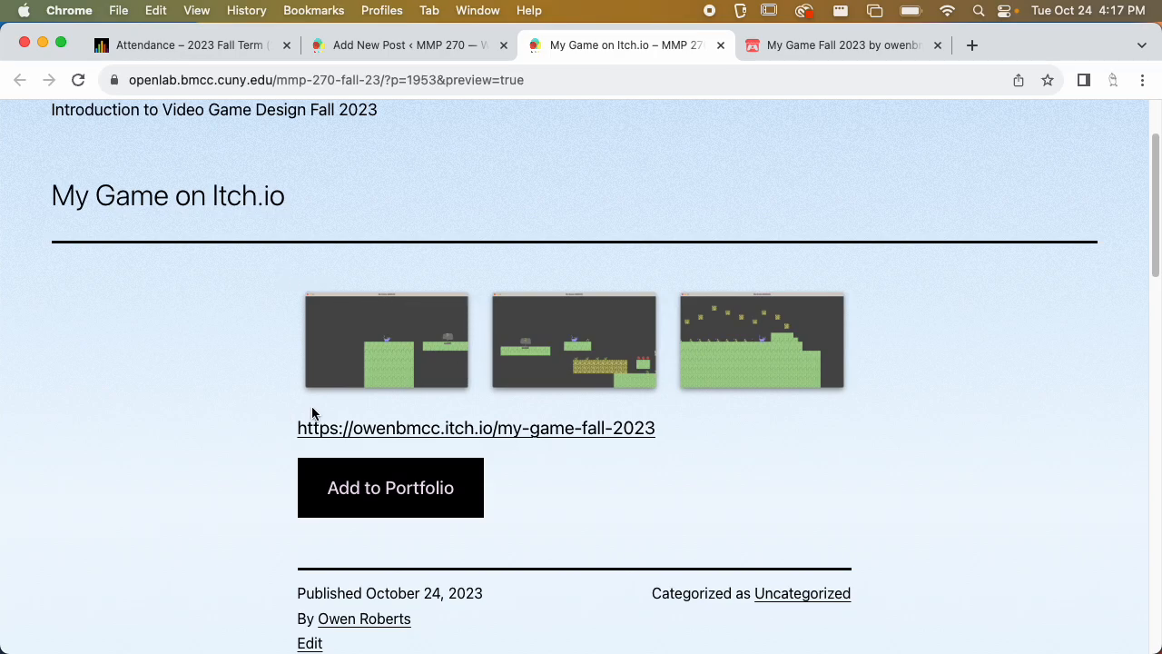
click(399, 45)
click(717, 264)
scroll(774, 263, up, 3)
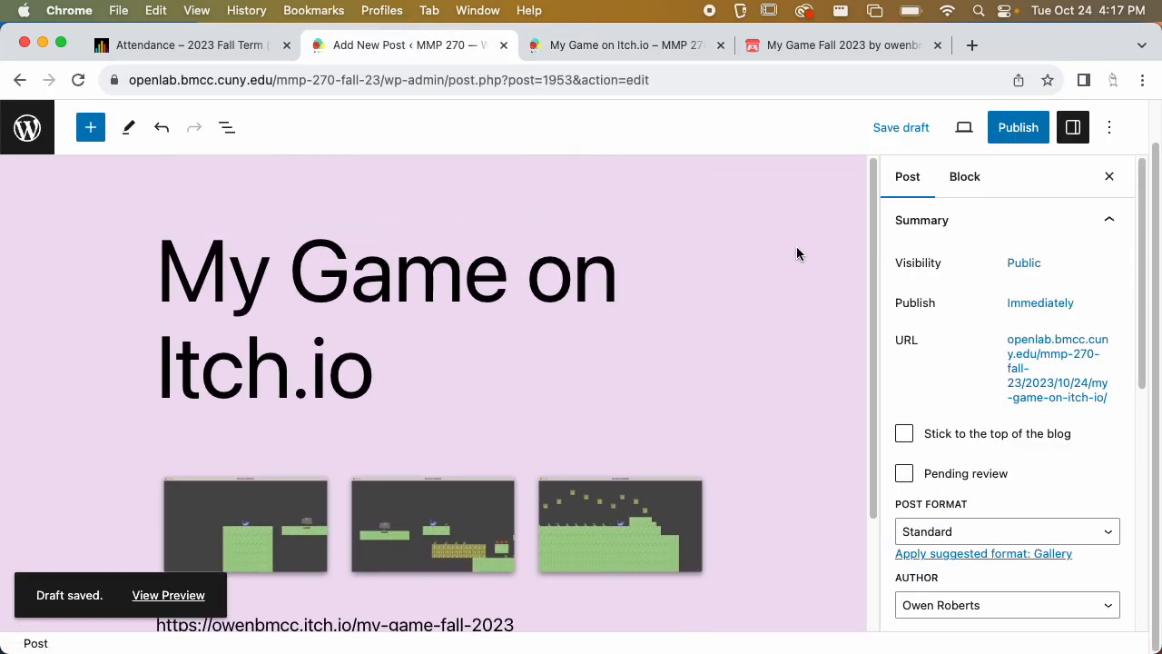
click(1024, 128)
click(984, 195)
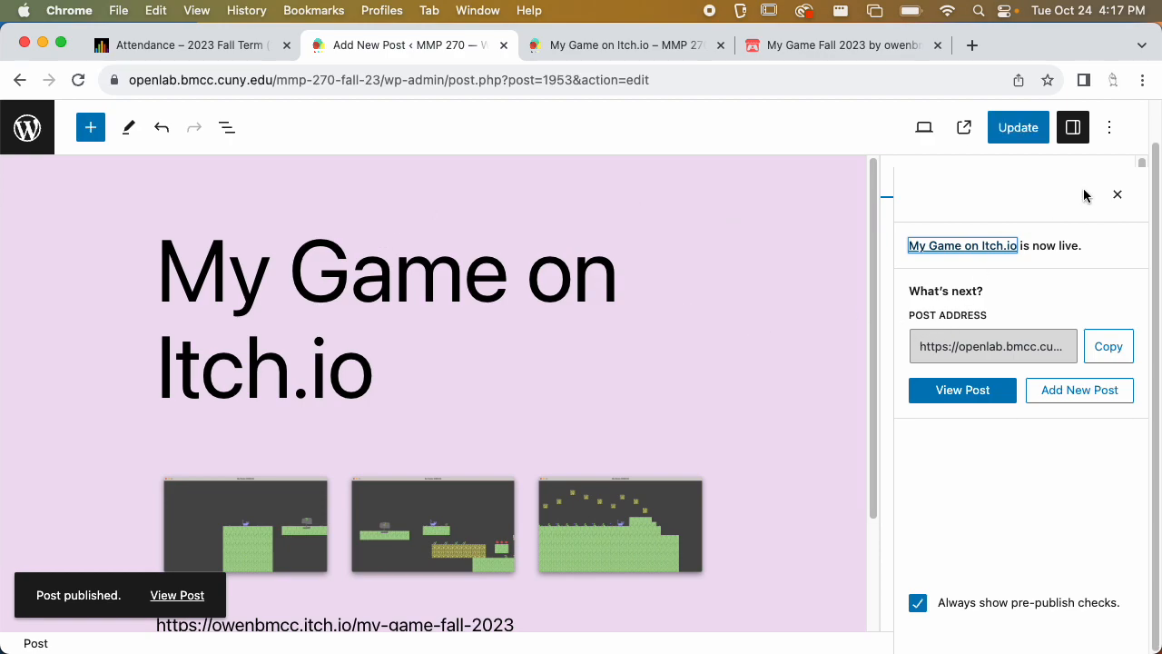
click(1116, 195)
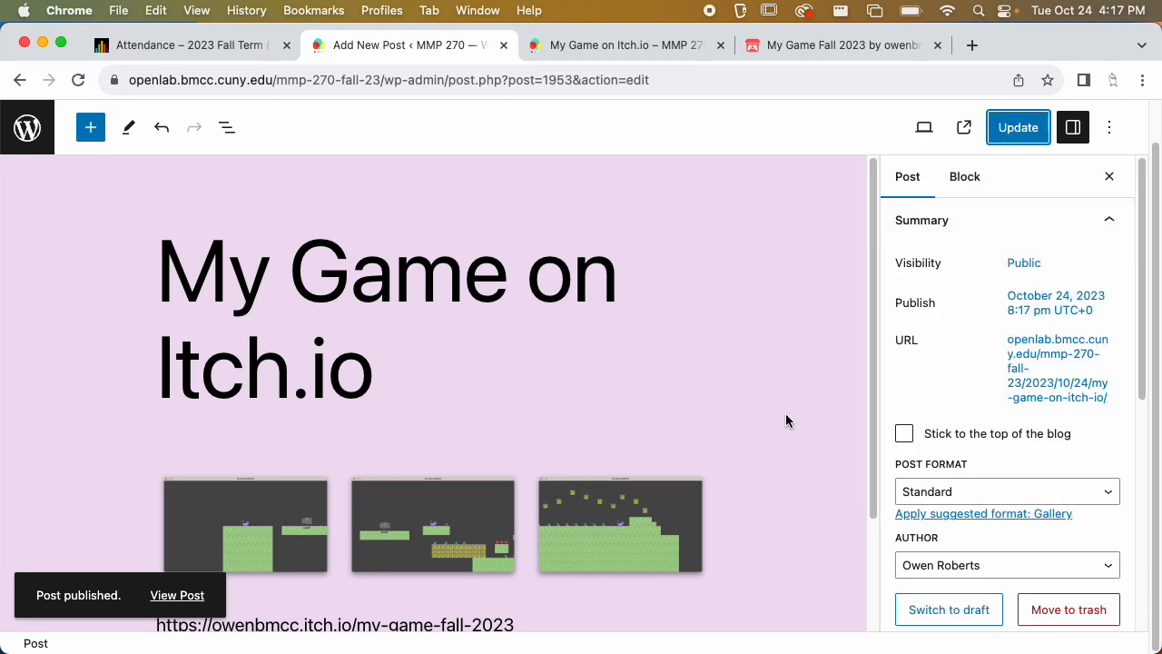
Create a new category Midterm, untick Uncategorized so only Midterm is assigned, and update the post
scroll(1016, 441, down, 10)
scroll(976, 390, down, 1)
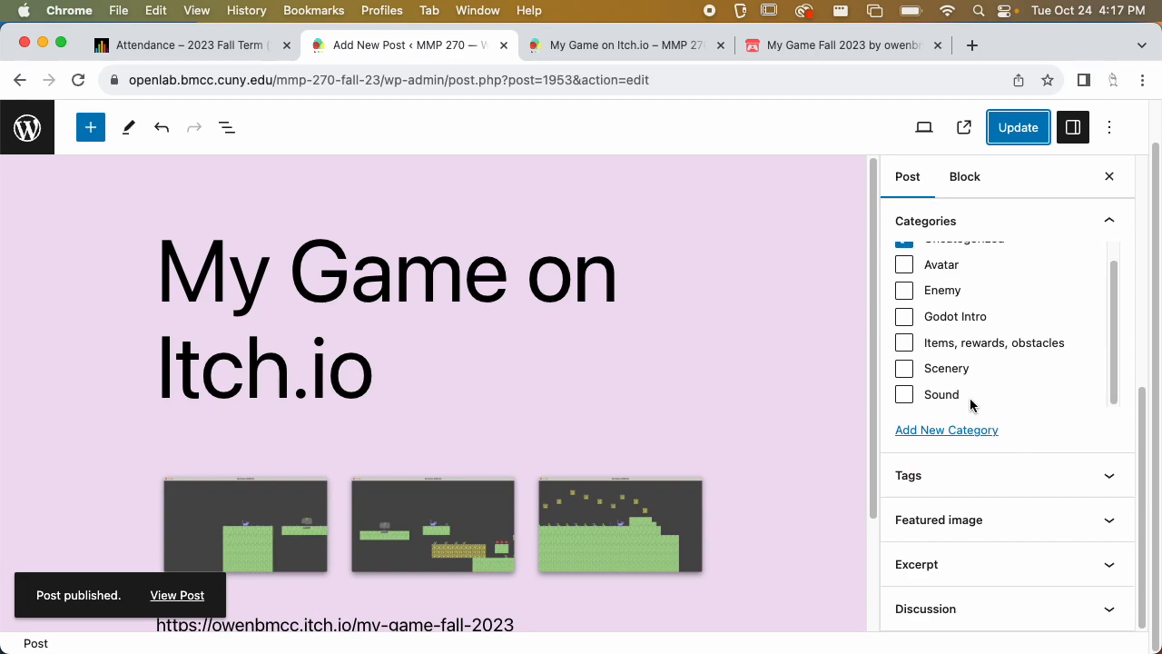
click(959, 432)
click(951, 488)
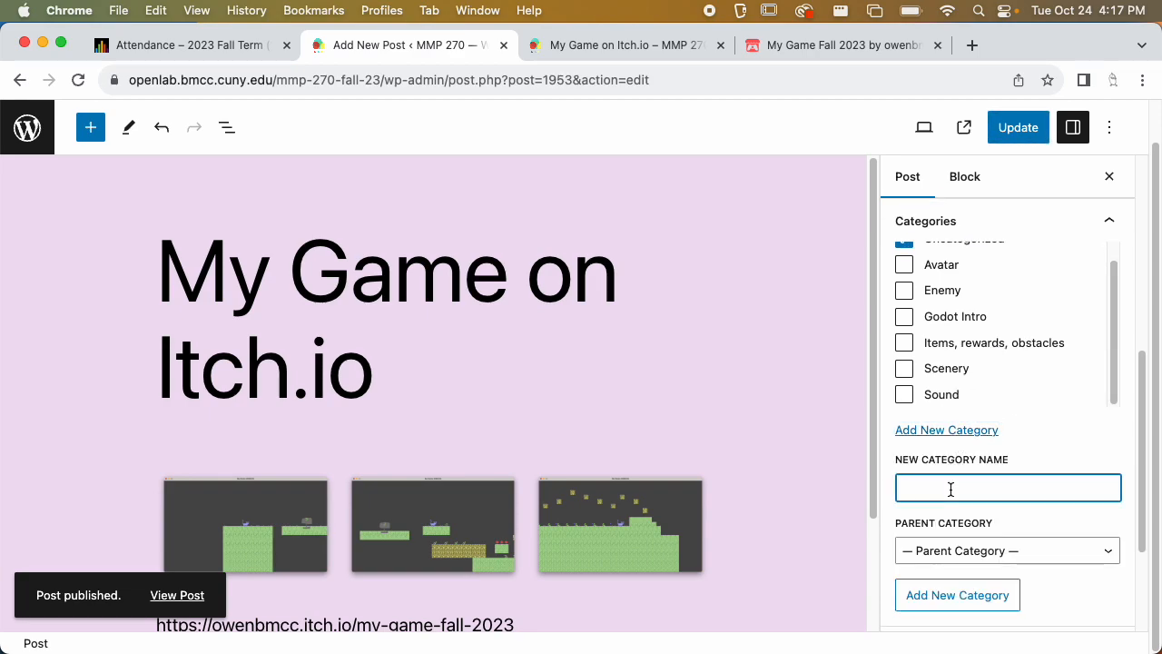
text(Midterm)
click(953, 595)
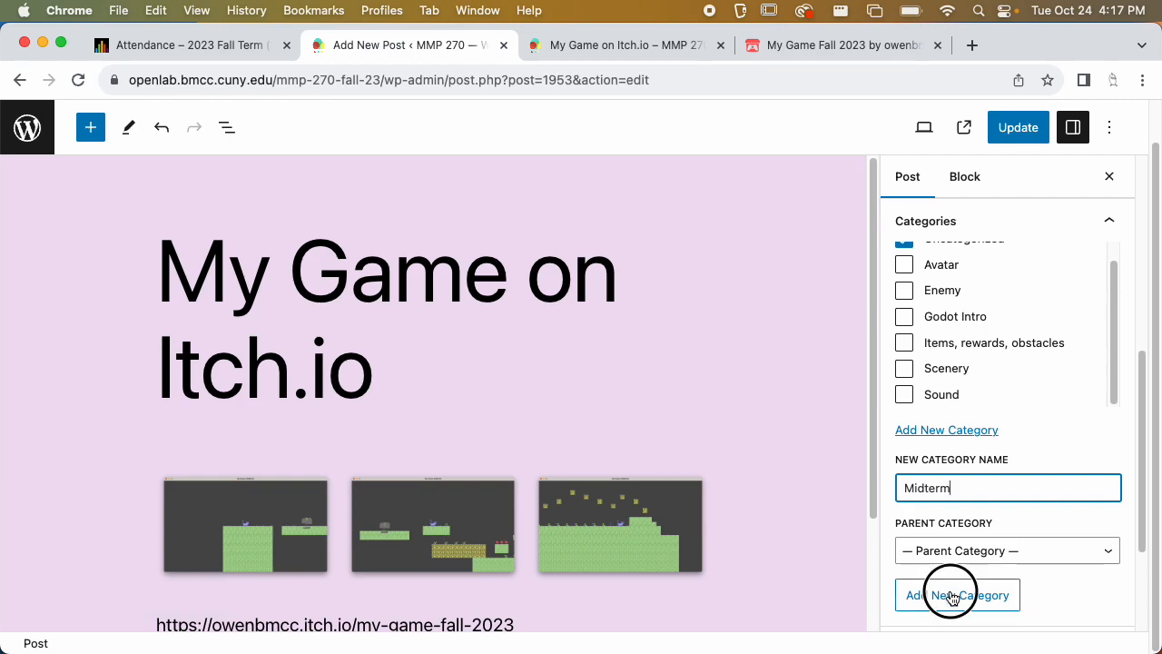
scroll(923, 393, up, 2)
click(944, 348)
click(1017, 128)
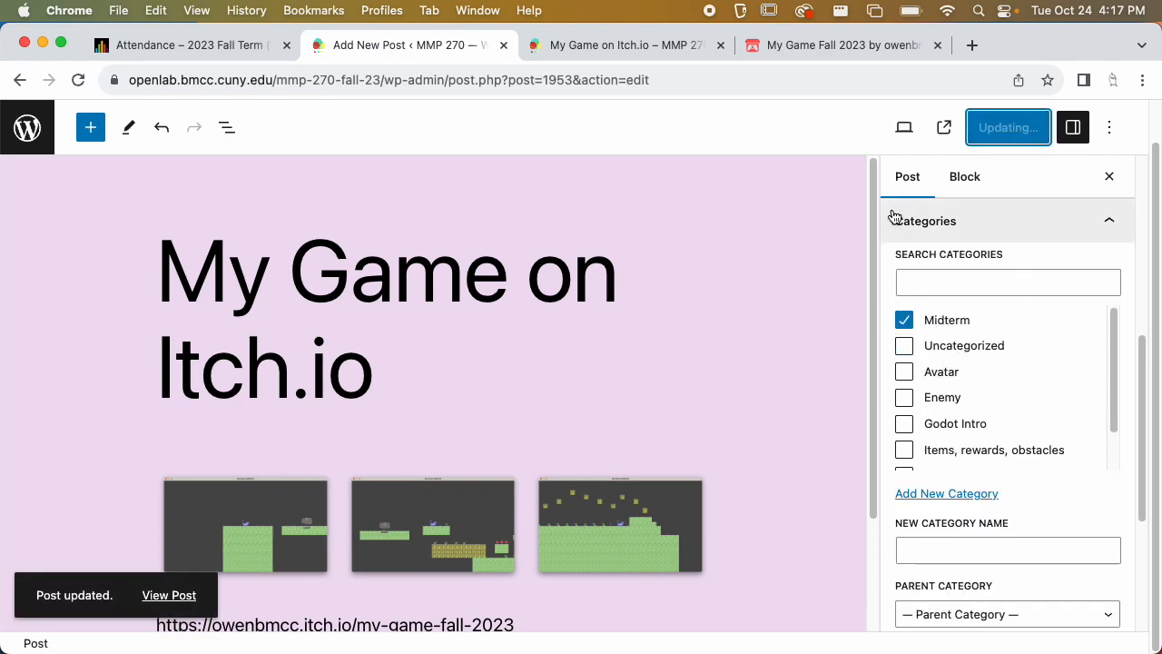
Open the published post in a new tab and select its web address
click(615, 41)
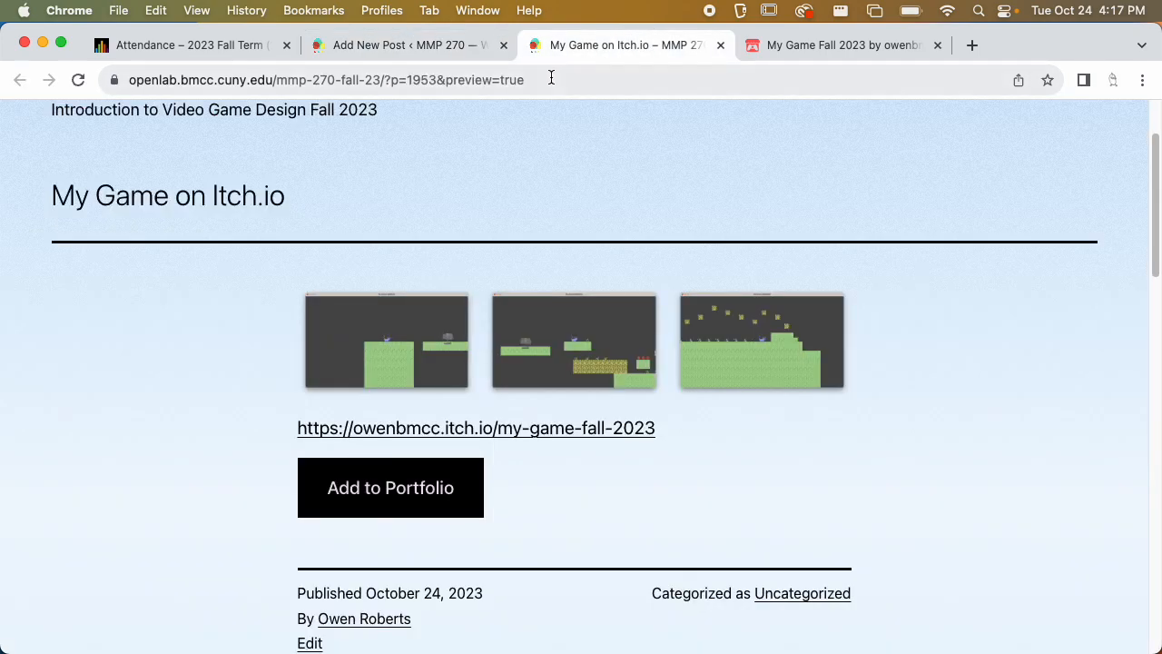
scroll(510, 104, up, 3)
click(404, 44)
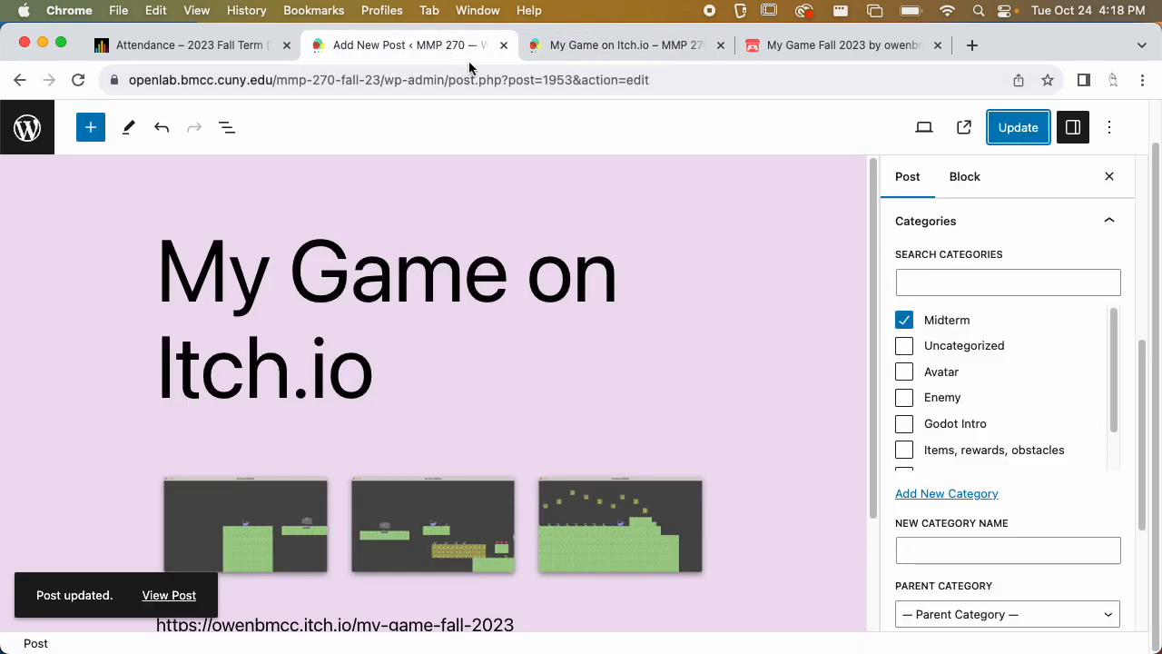
click(962, 132)
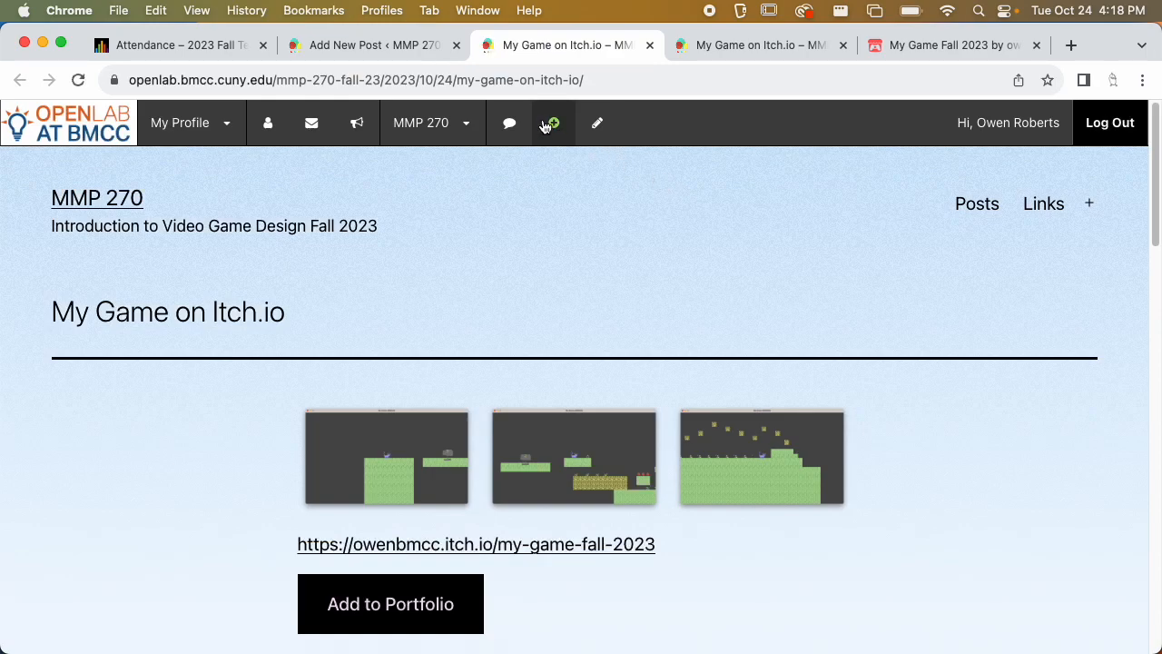
drag(542, 83, 543, 111)
double_click(200, 79)
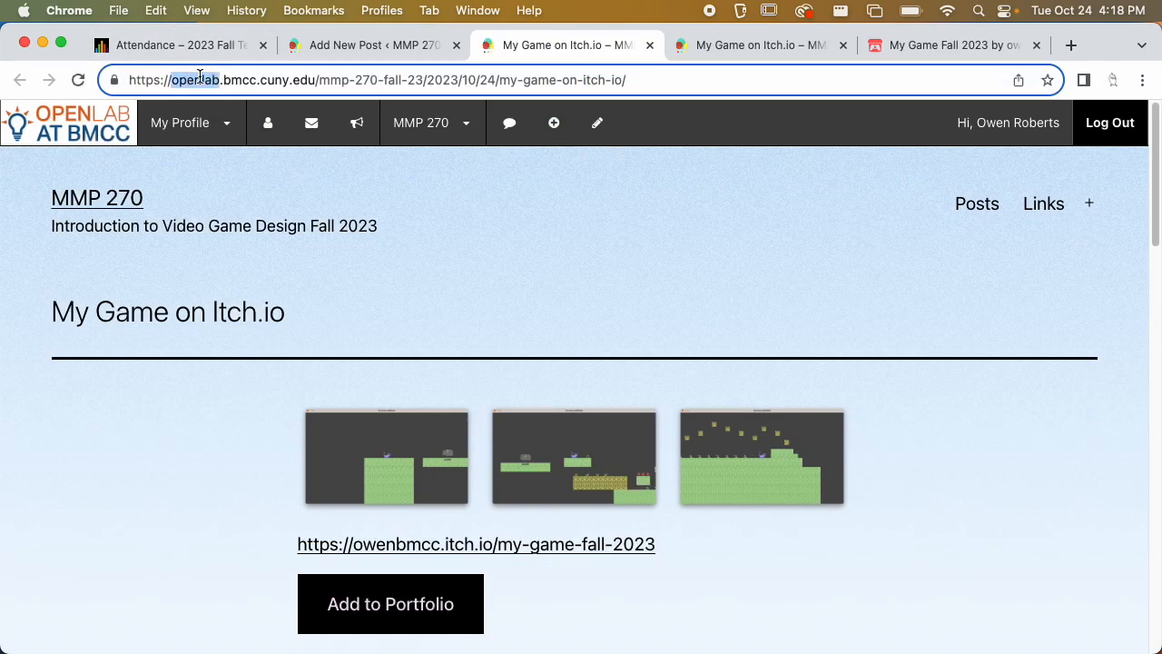
drag(205, 80, 209, 84)
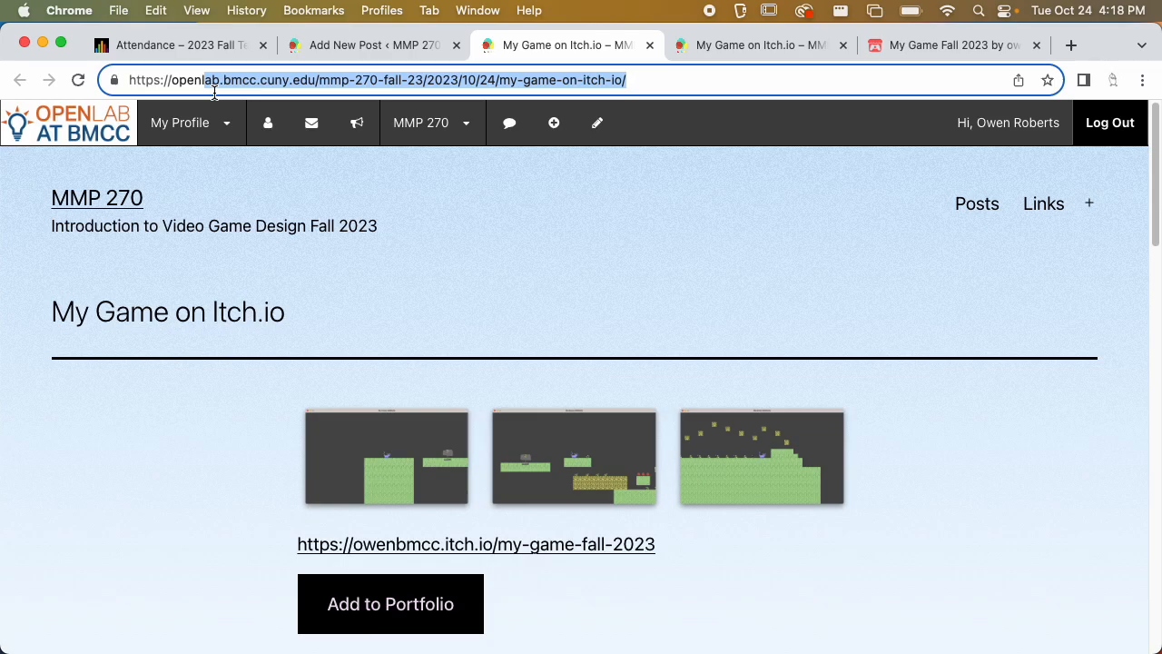
Open the itch.io game's edit page and review its uploads and settings
click(941, 41)
scroll(610, 262, down, 2)
scroll(610, 263, up, 2)
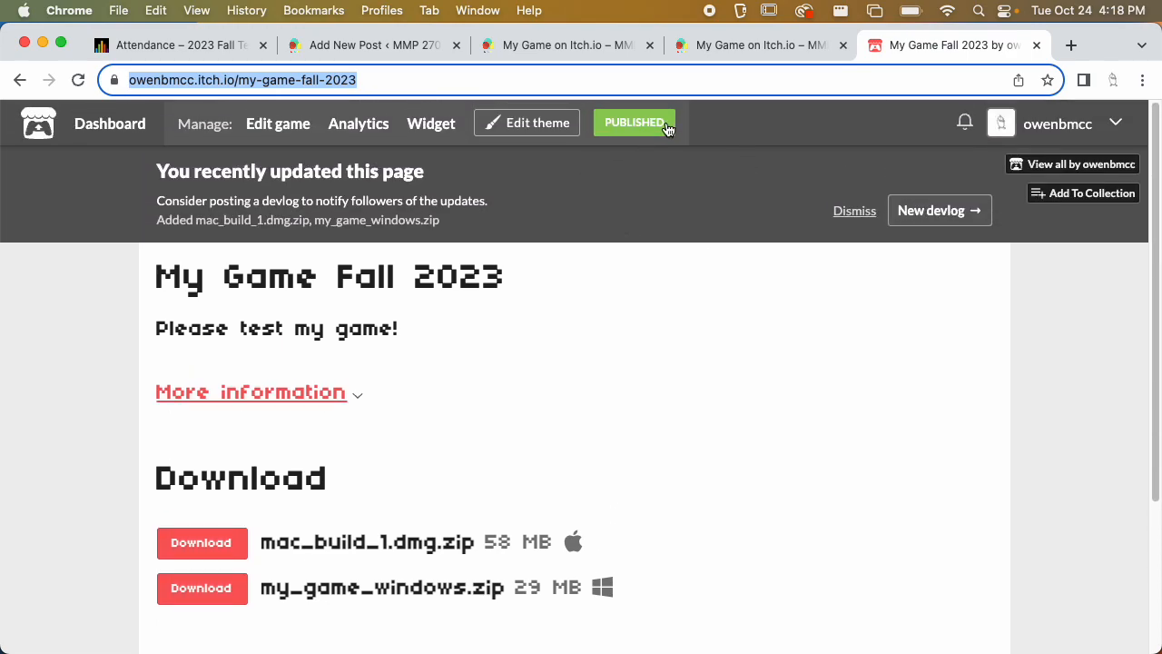
click(632, 135)
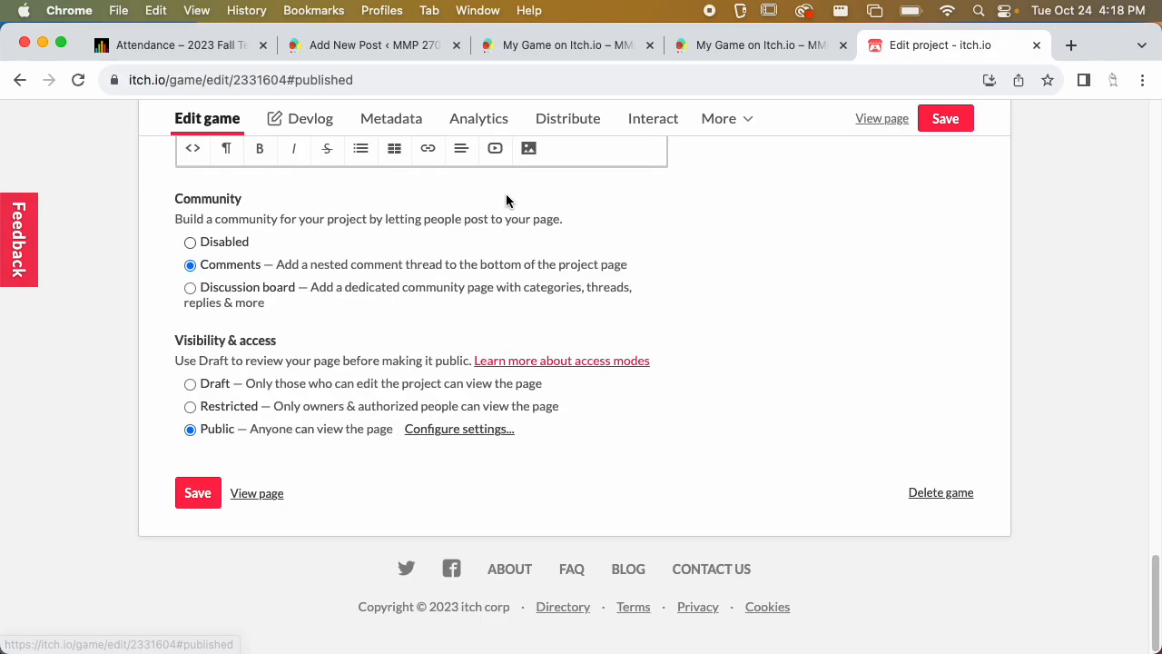
scroll(332, 322, up, 5)
scroll(332, 321, up, 10)
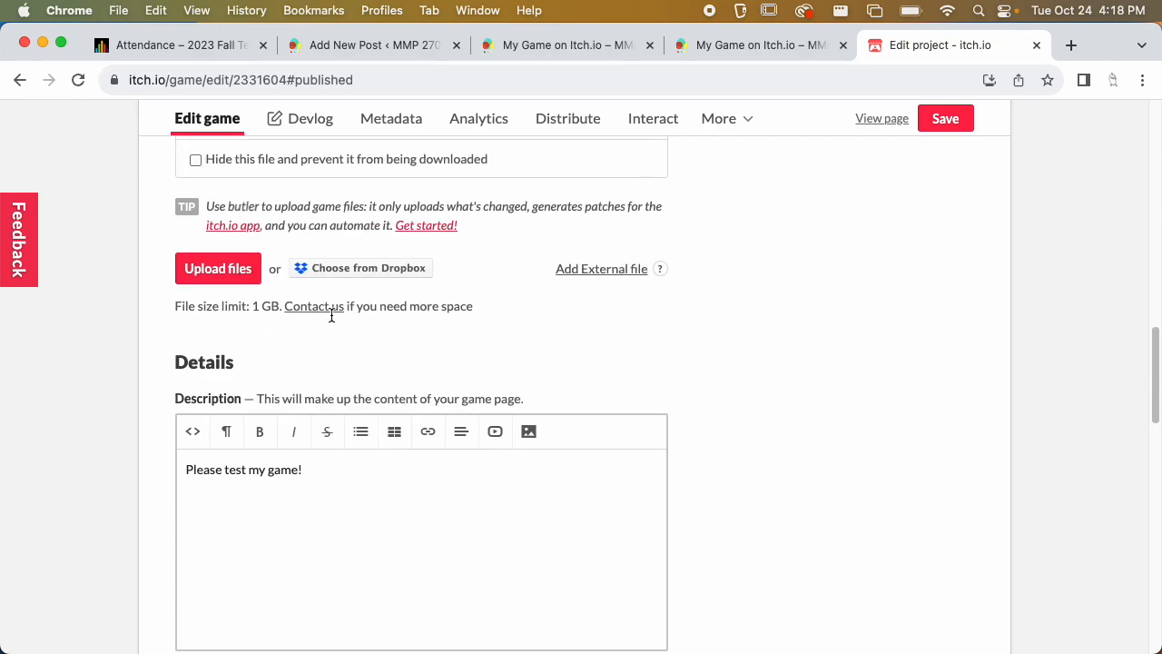
scroll(608, 272, up, 3)
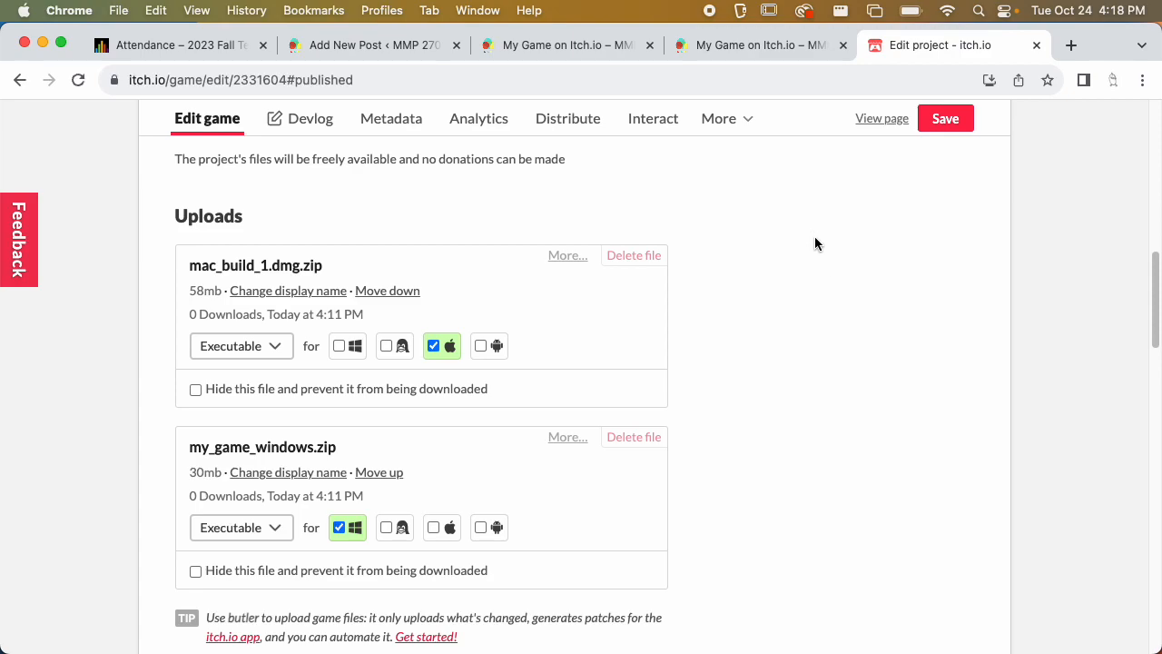
scroll(822, 219, up, 10)
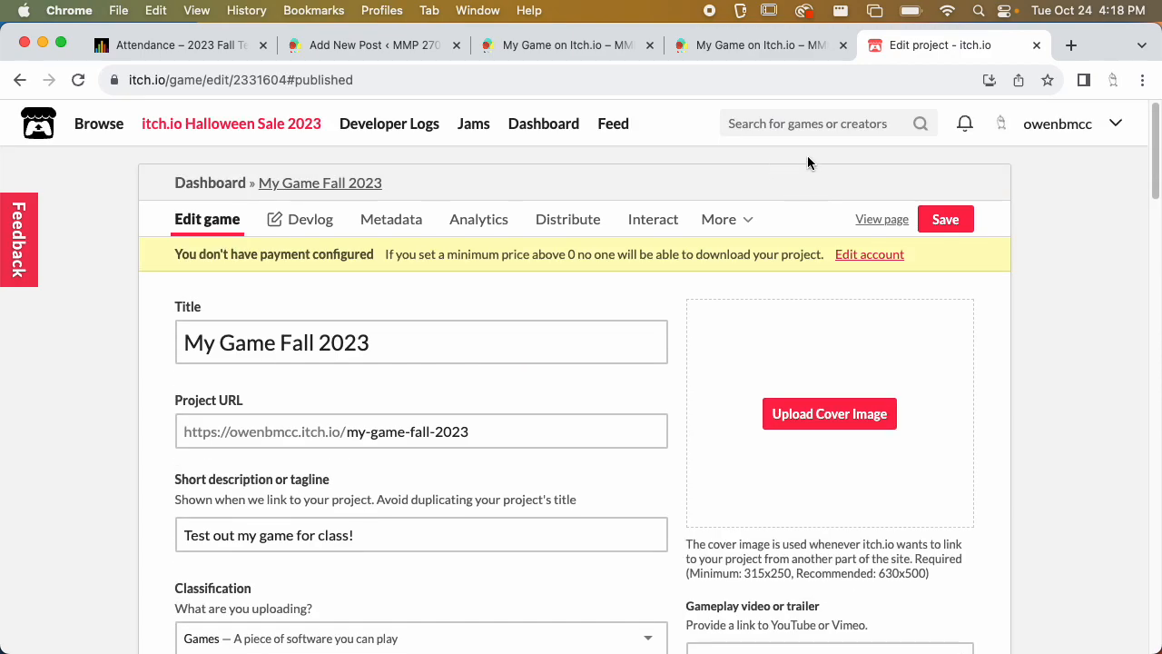